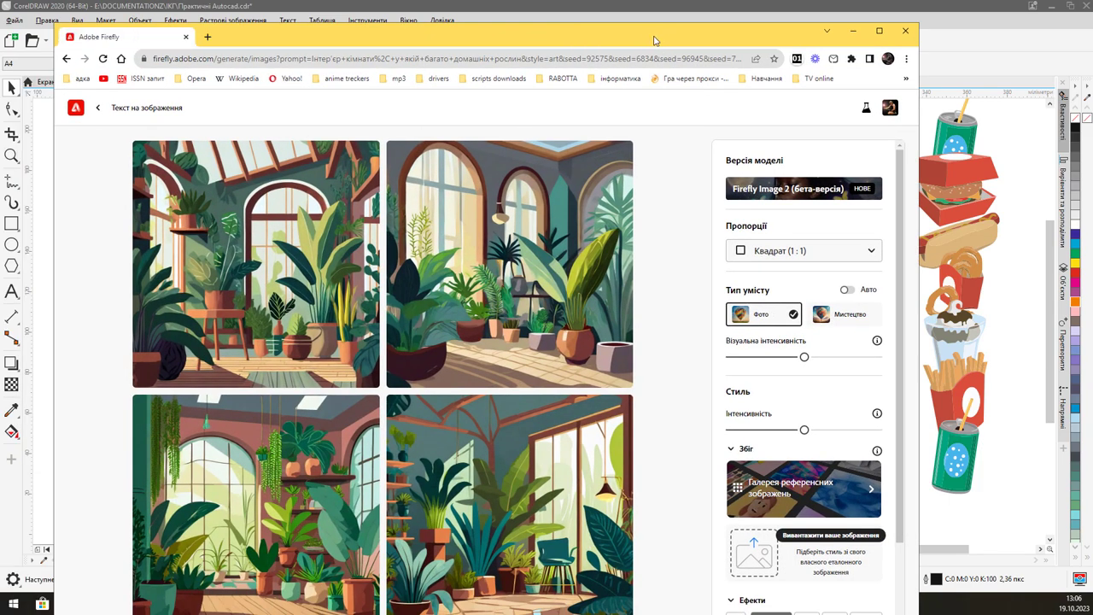
Maximize the Chrome window showing Adobe Firefly's four plant-interior images to full screen
left_click_drag(547, 89, 653, 2)
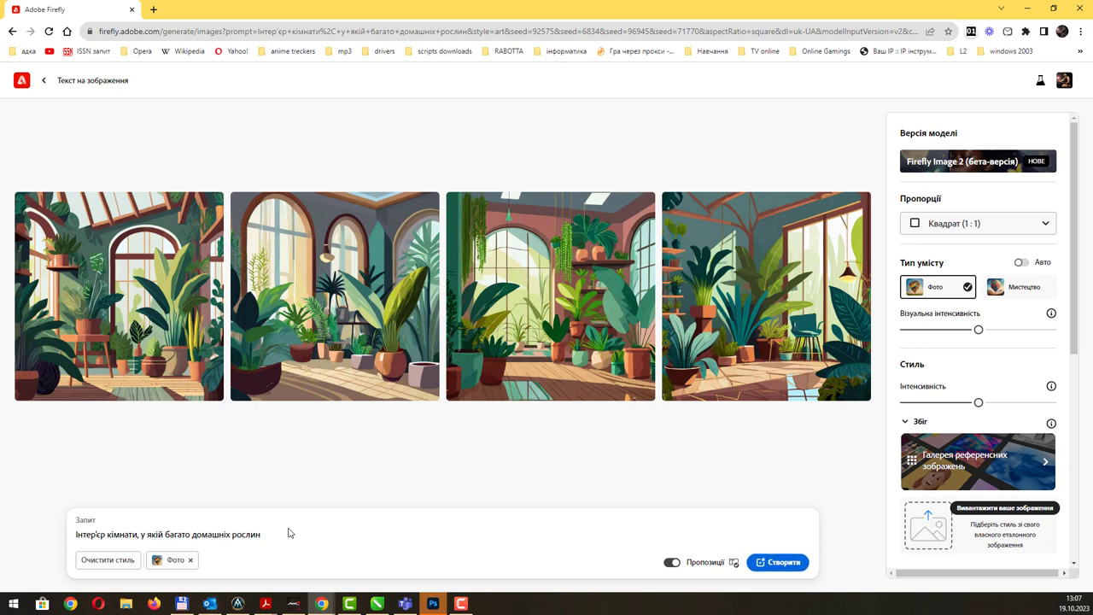
Set Firefly's Пропорції to Широкий екран (16 : 9) and select the whole prompt text
left_click_drag(314, 536, 68, 538)
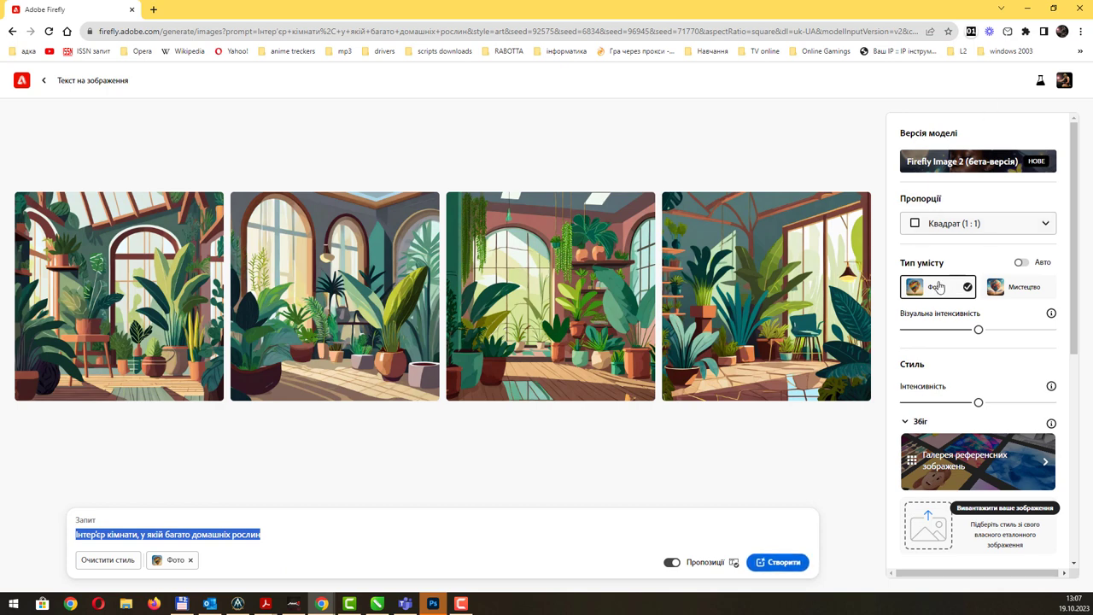
left_click(1022, 221)
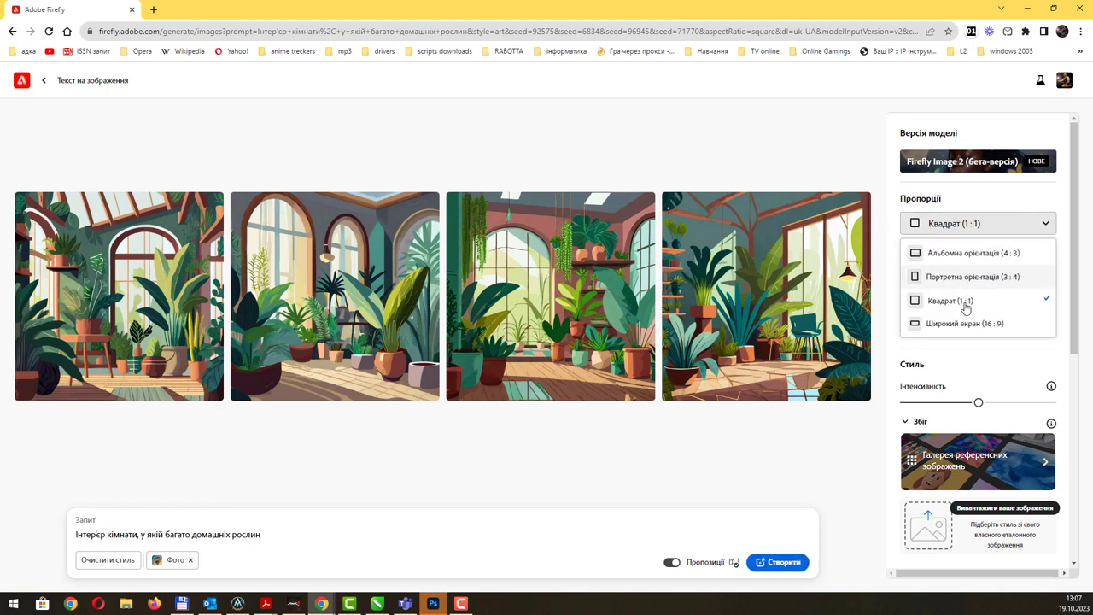
left_click(960, 324)
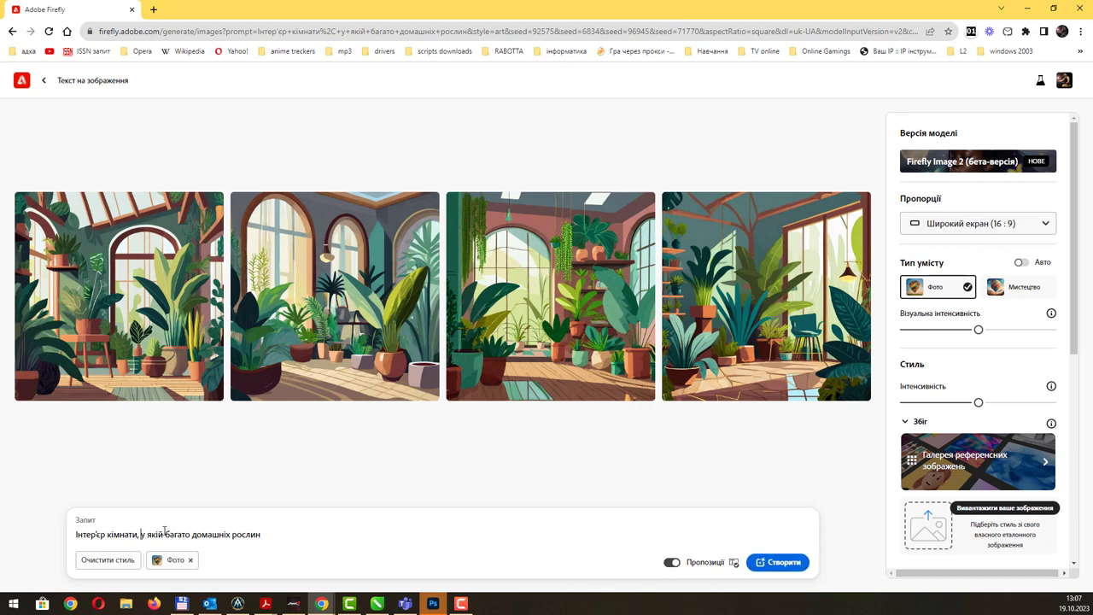
left_click_drag(285, 531, 30, 548)
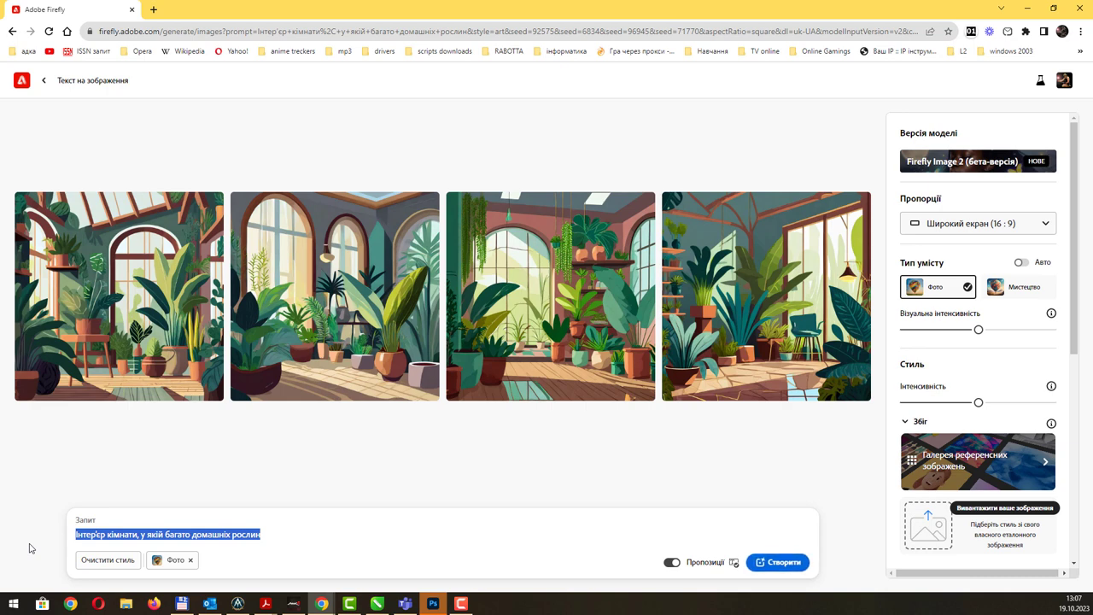
Generate images for the prompt 'водоспад, фотореалістичне зображення'
type("водоспа")
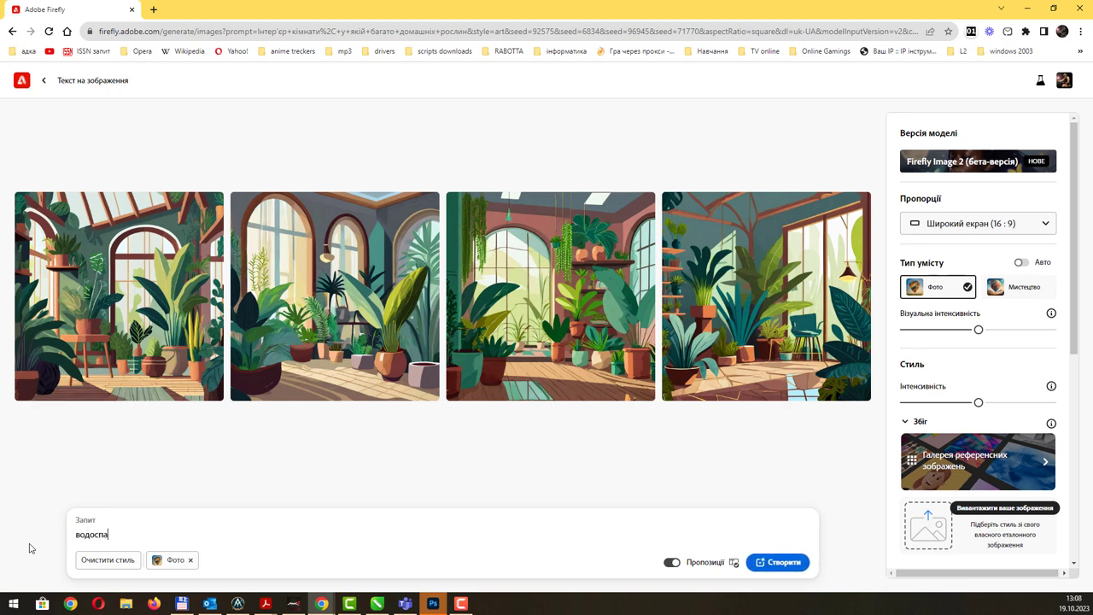
type("д")
type(", фотореаліс")
type("тичне зоб")
key("BackSpace")
key("BackSpace")
type("ображення")
key("Return")
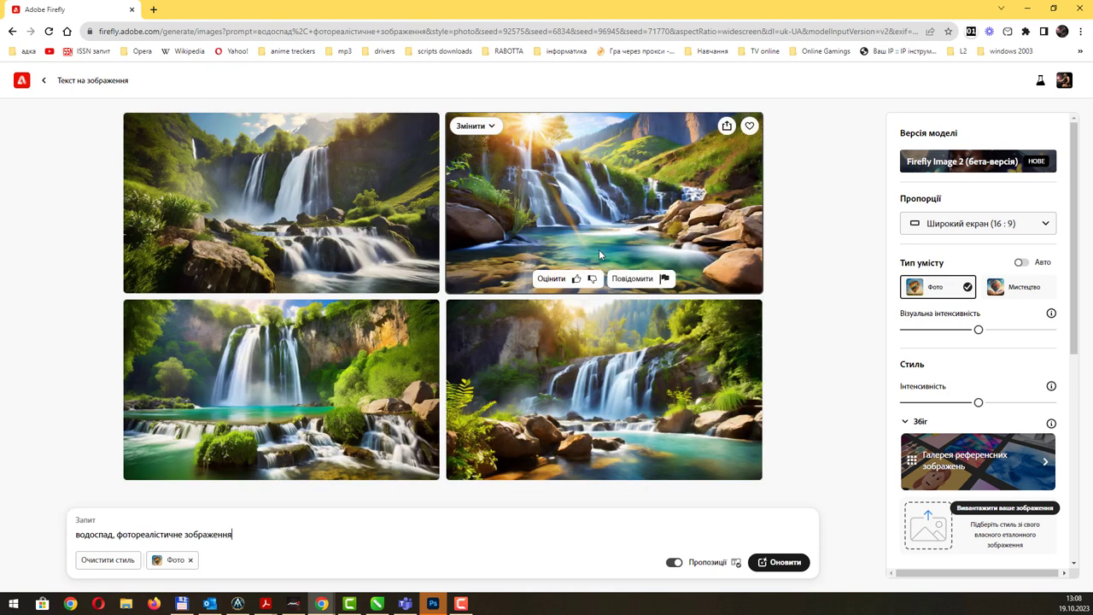
Copy the upper-right sunlit waterfall image to the clipboard and bring Photoshop forward
left_click(563, 186)
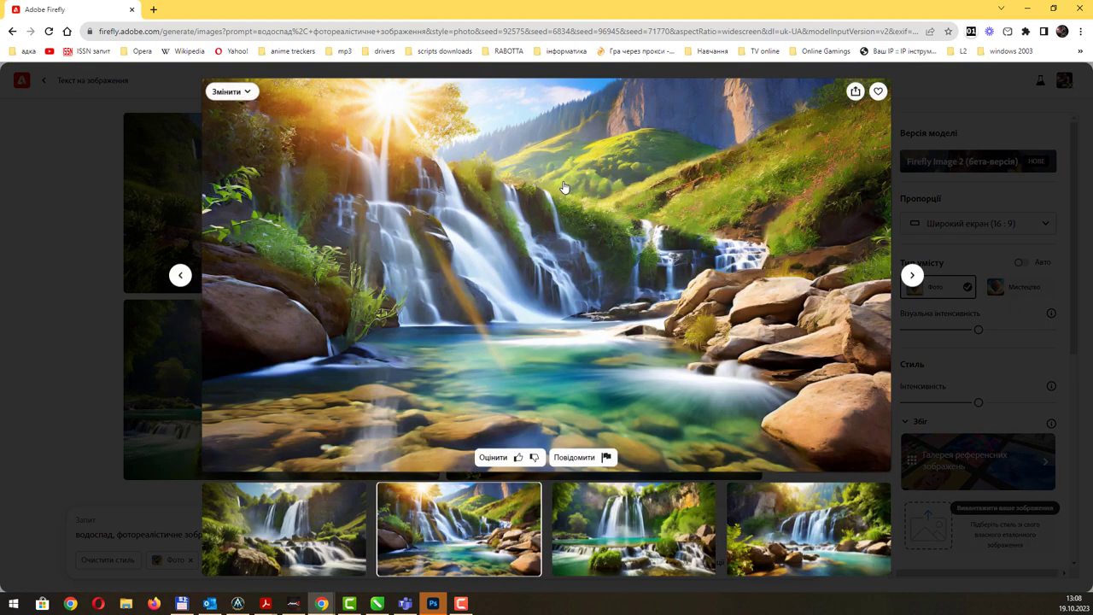
left_click(851, 94)
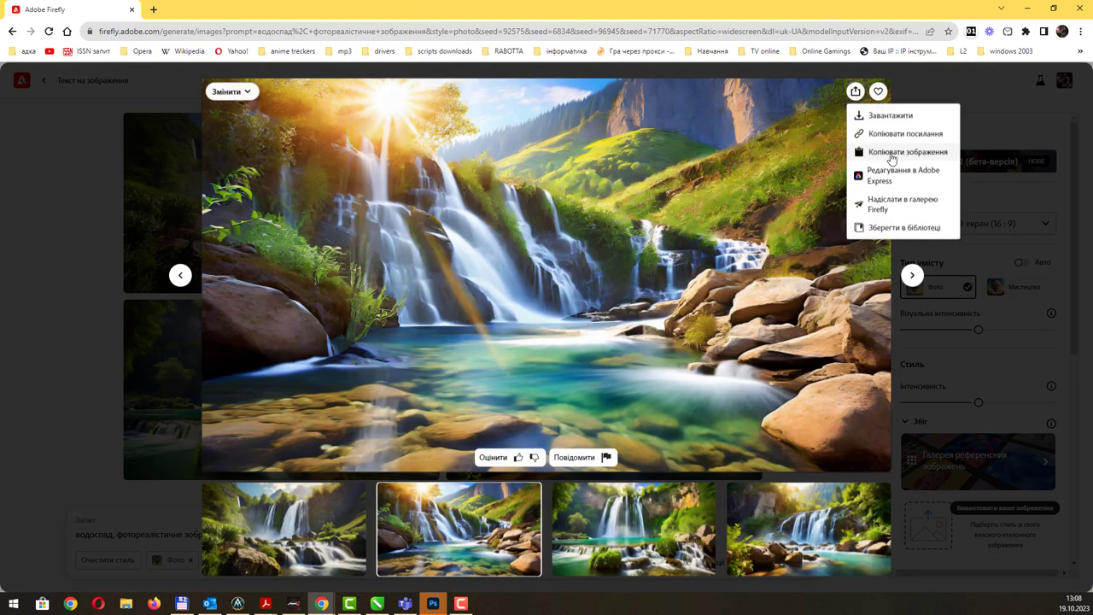
left_click(892, 157)
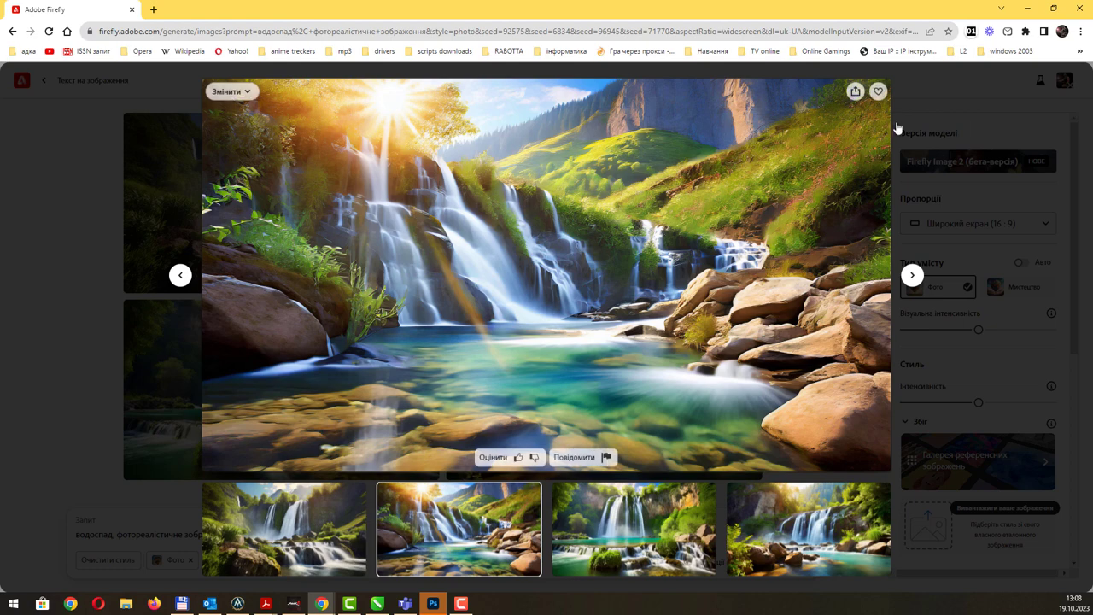
left_click(905, 126)
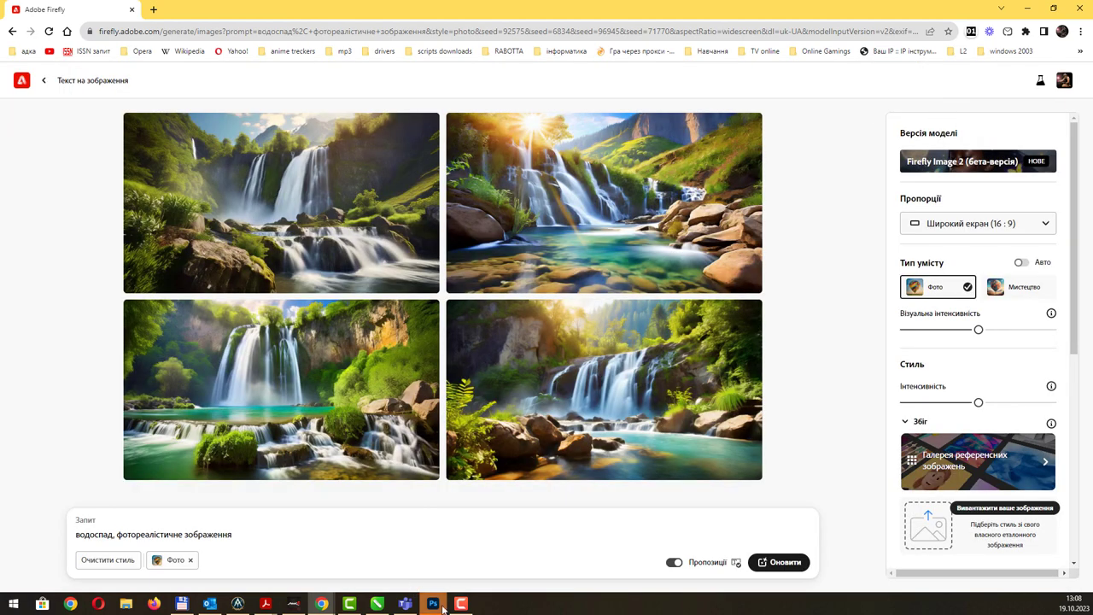
left_click(433, 603)
Create a new 1920×1080 document and paste the waterfall image onto its artboard
left_click(28, 7)
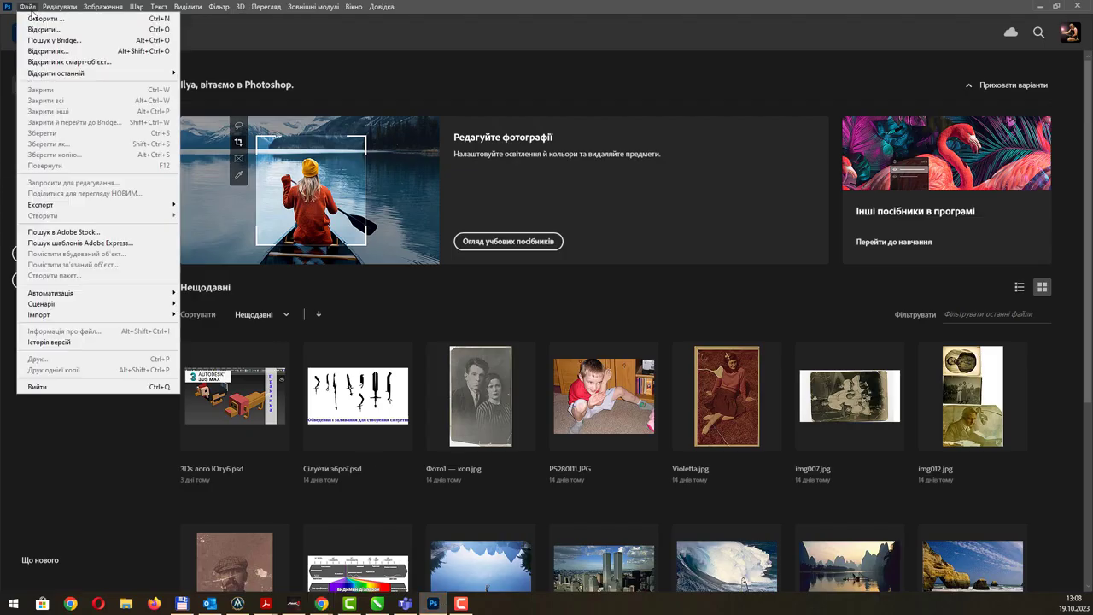
left_click(35, 17)
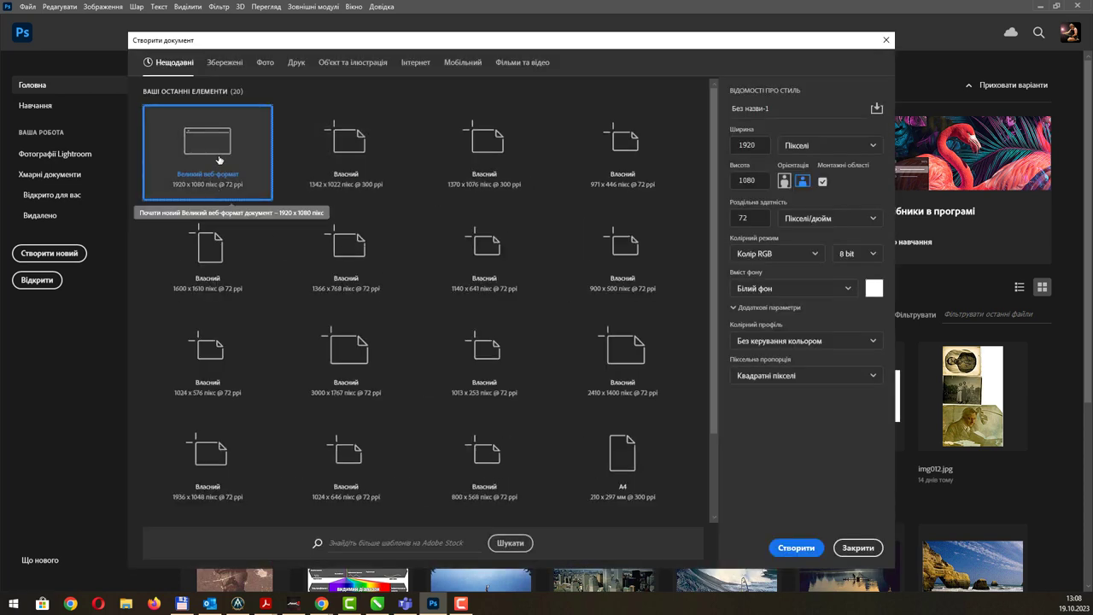
left_click(795, 551)
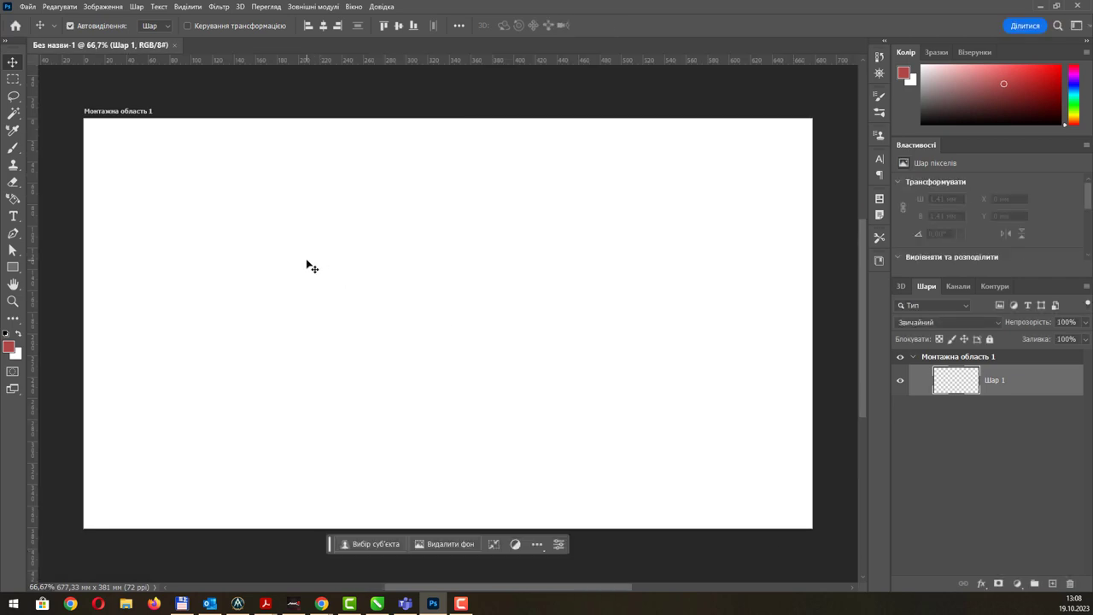
key("ctrl+v")
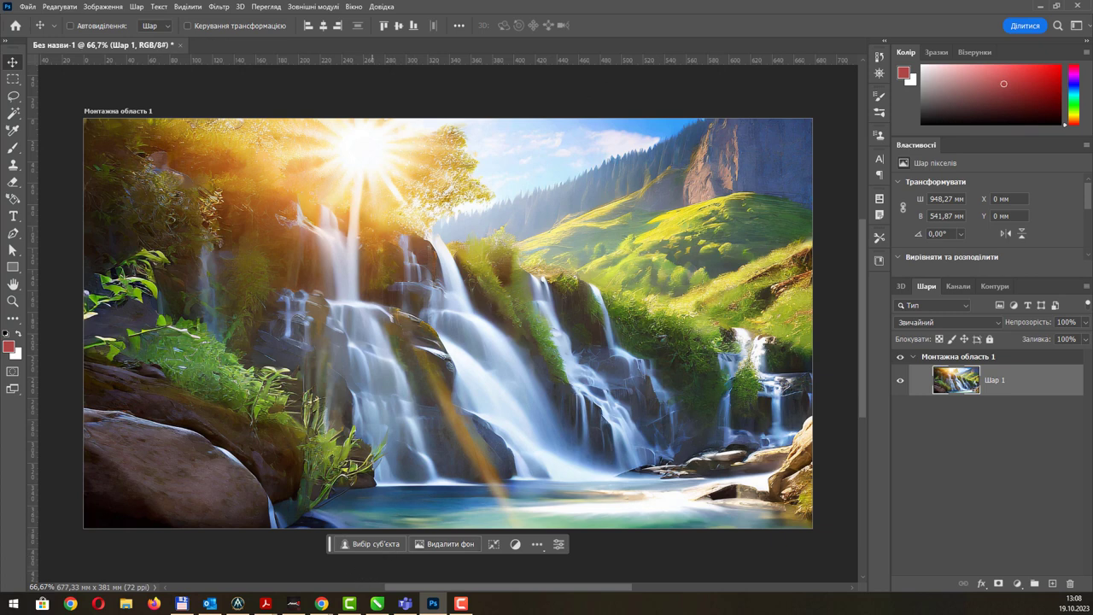
key("alt+Tab")
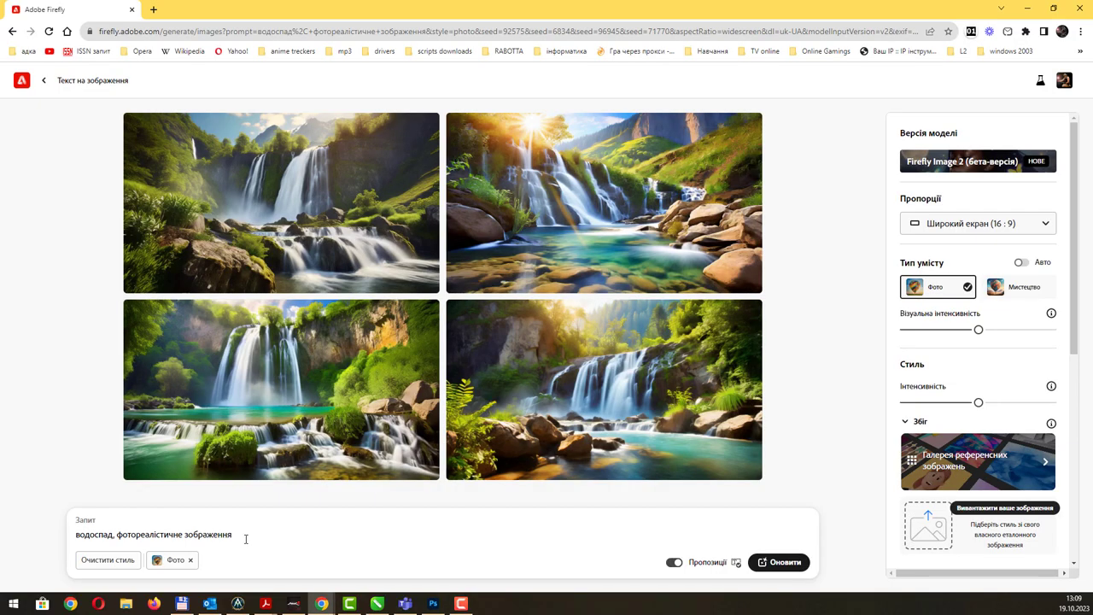
Replace 'водоспад' in the prompt with 'стародавні руїни у лісі' and generate forest-ruin images
left_click_drag(256, 534, 57, 540)
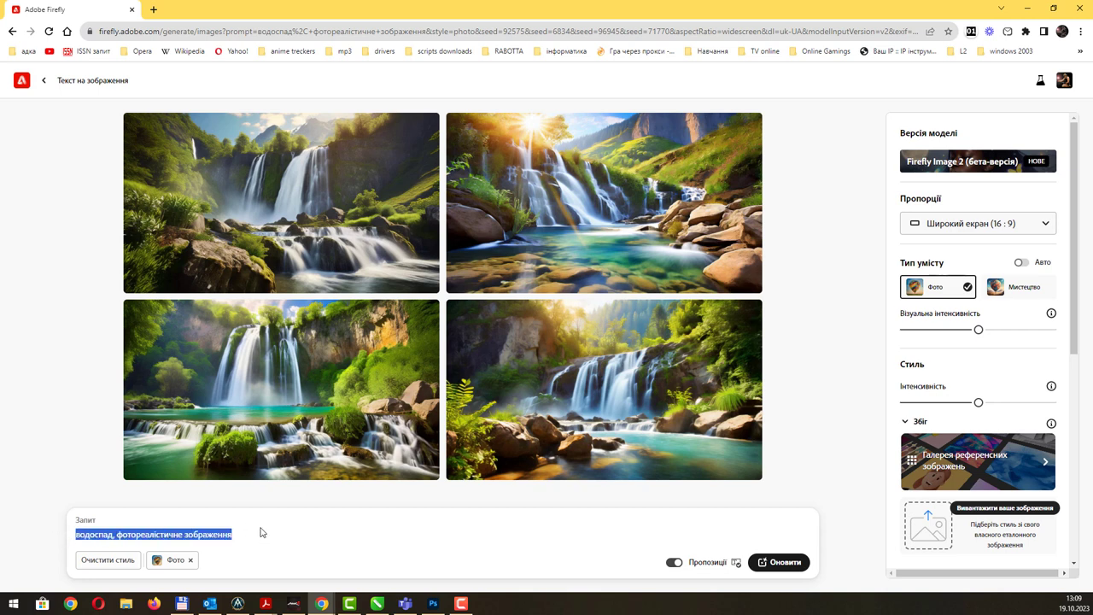
key("Home")
key("ctrl+shift+Right")
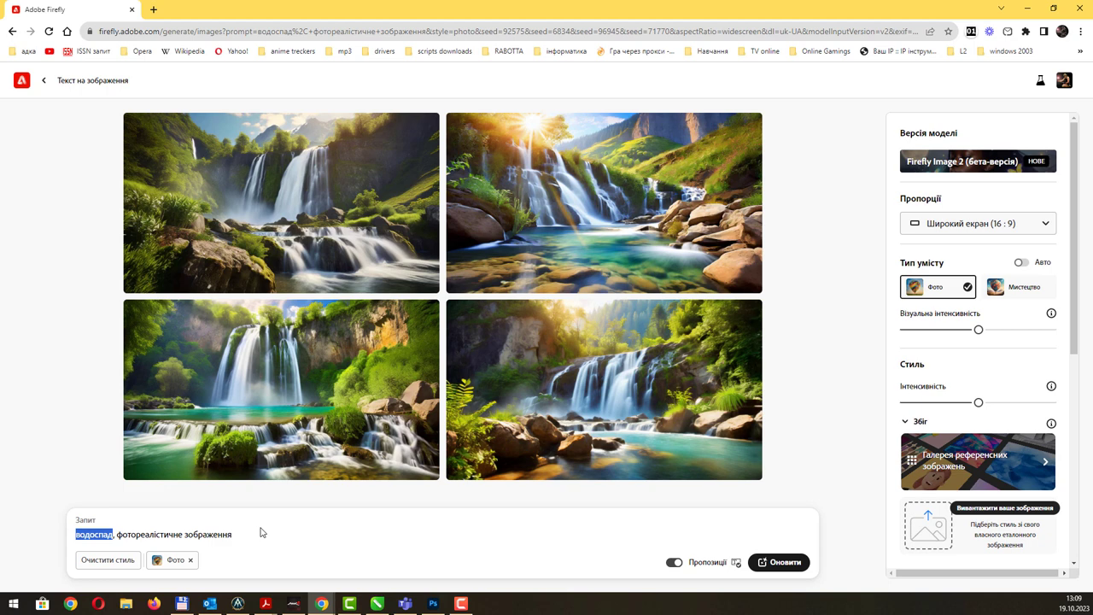
type("стародавні")
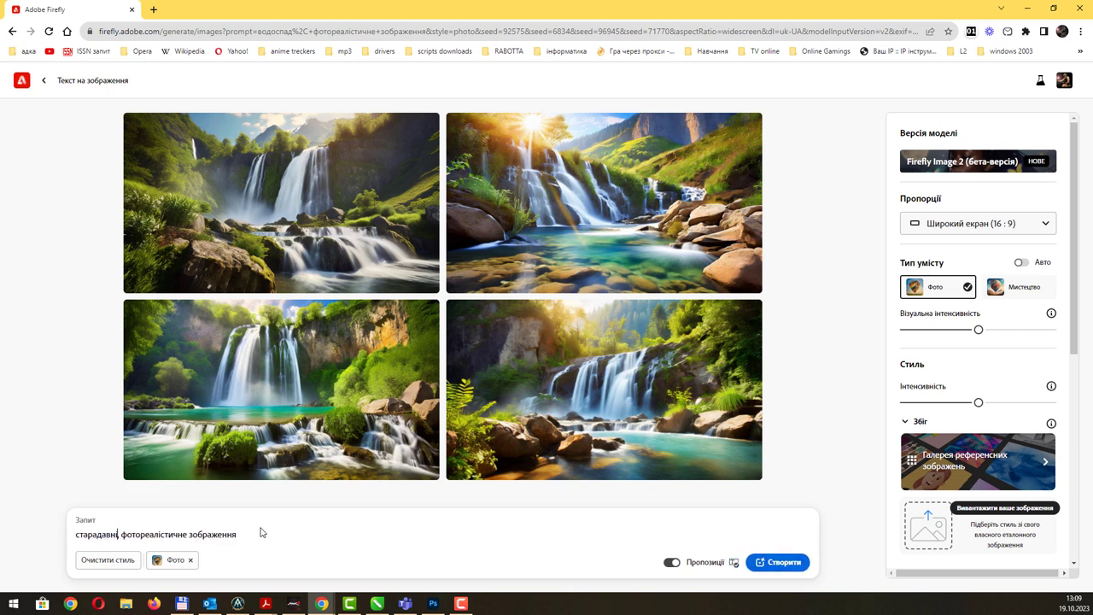
type(" руї")
type("ни у ліс")
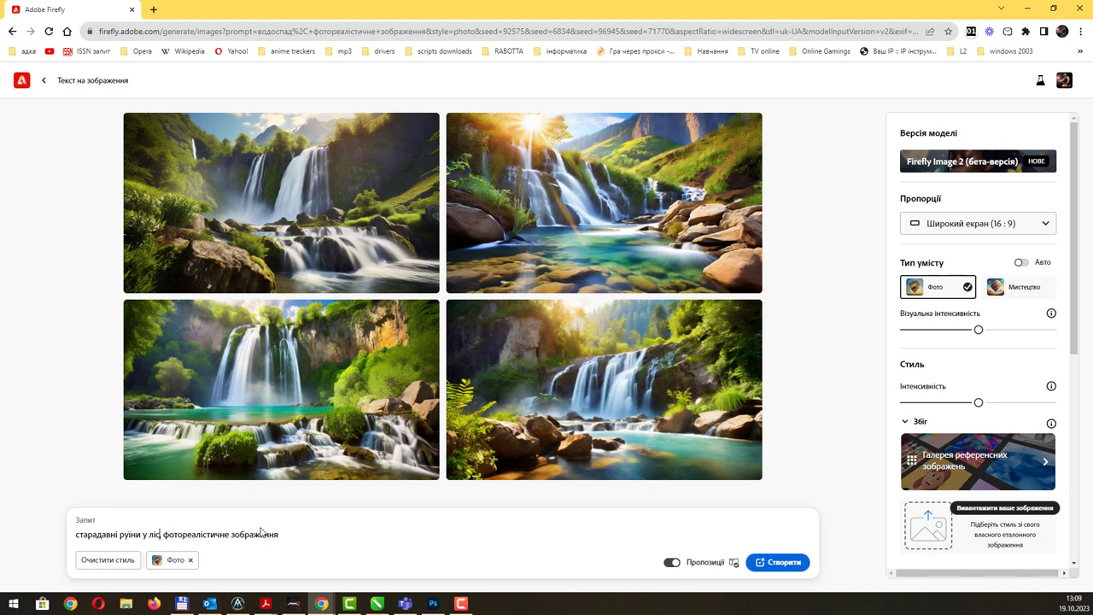
type("і")
key("Return")
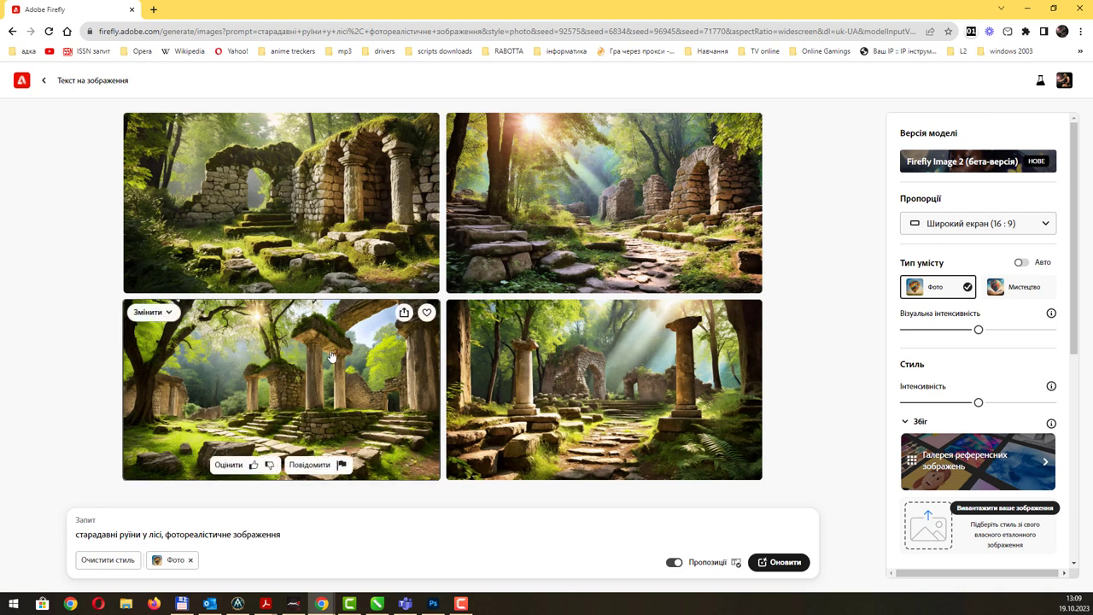
mouse_move(612, 231)
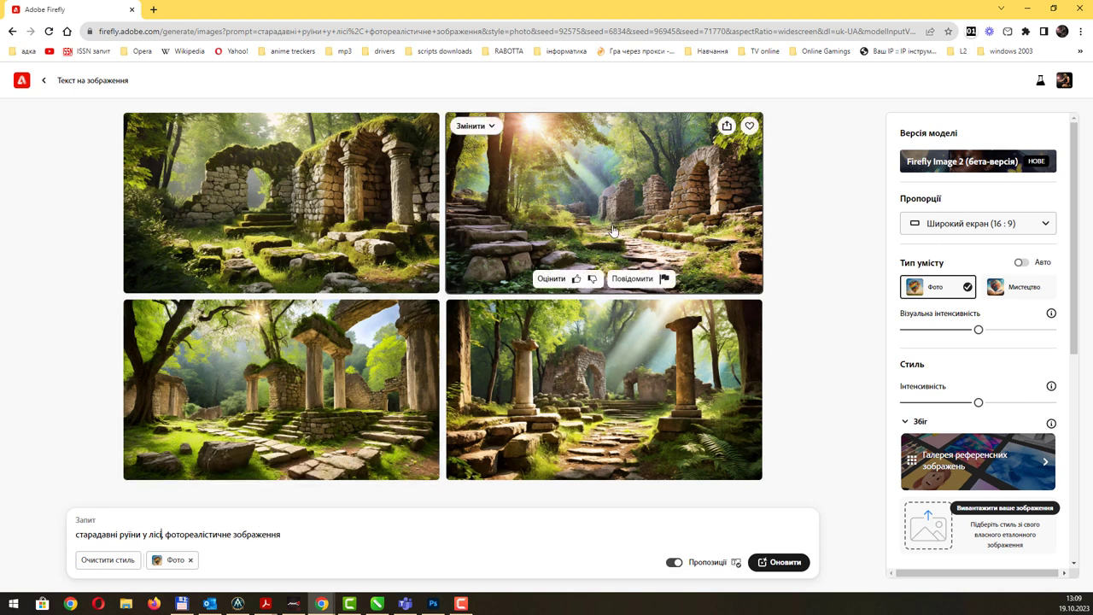
Copy the bottom-right forest-ruins image to the clipboard
left_click(611, 317)
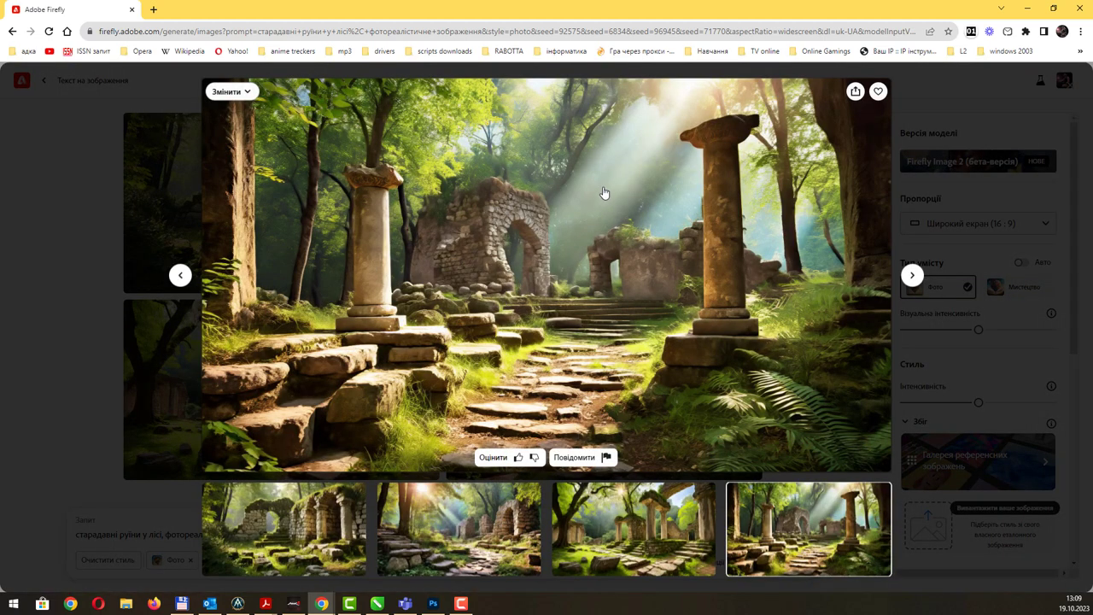
left_click(855, 92)
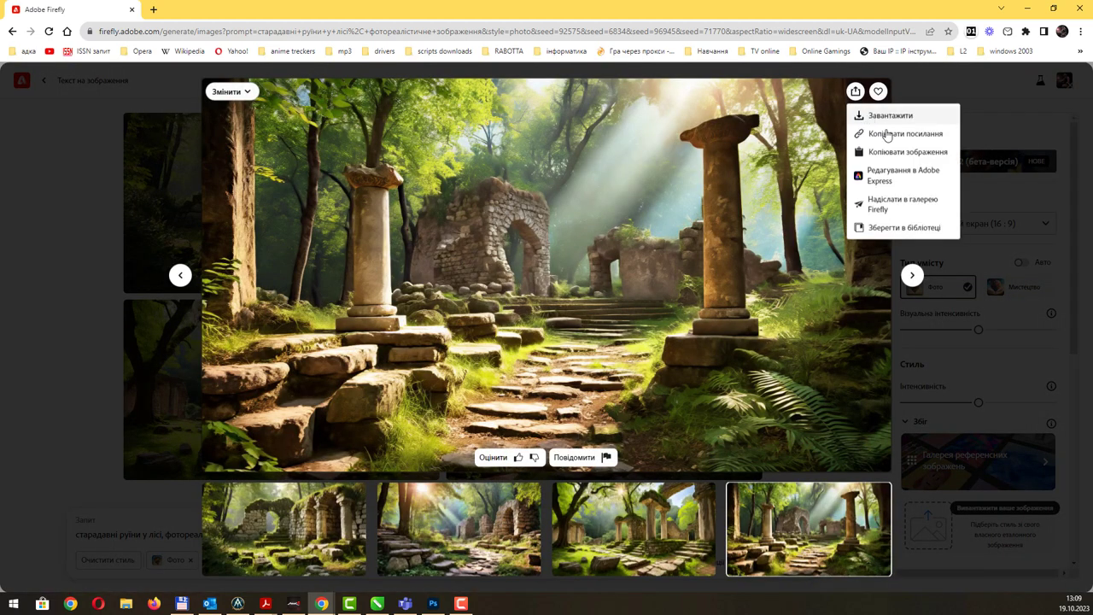
left_click(894, 152)
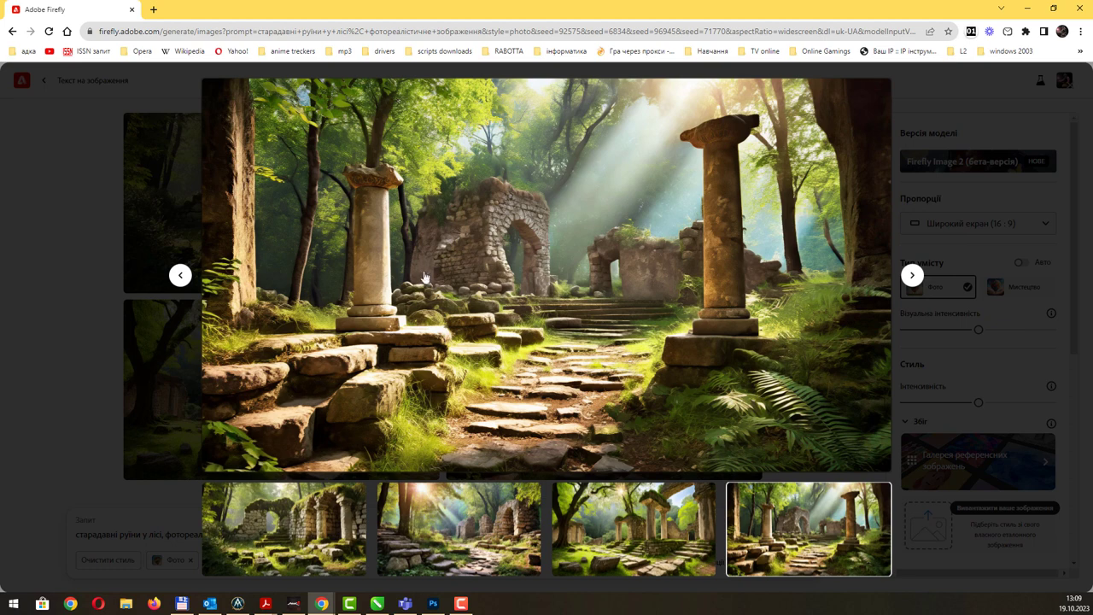
left_click(952, 137)
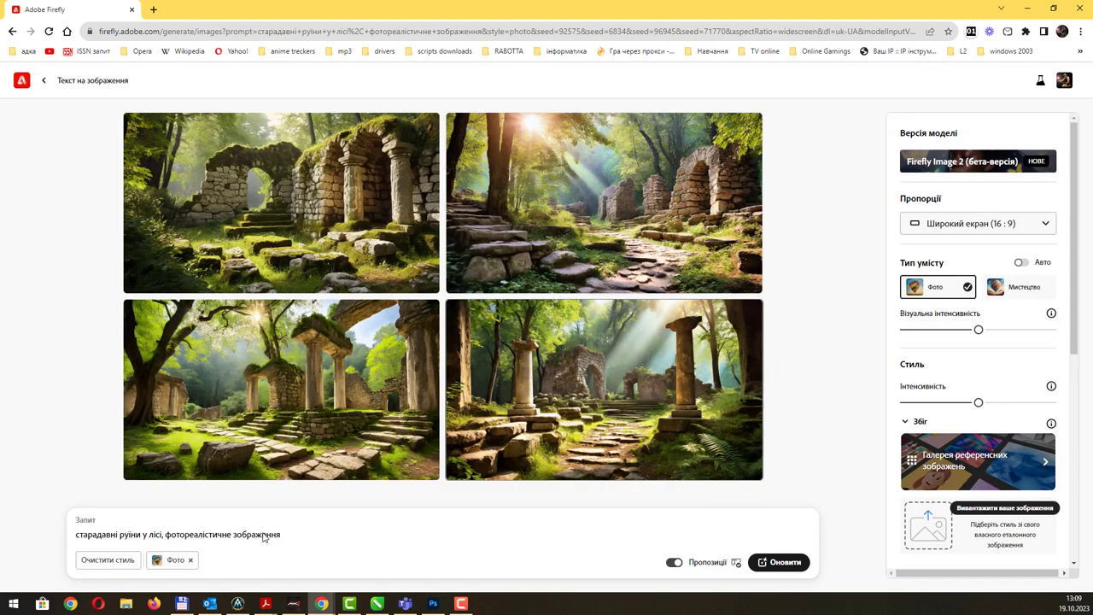
Change the prompt to 'небо із хмарами і трьома великими планетами, фотореалістичне зображення'
left_click(163, 534)
left_click_drag(162, 535, 39, 537)
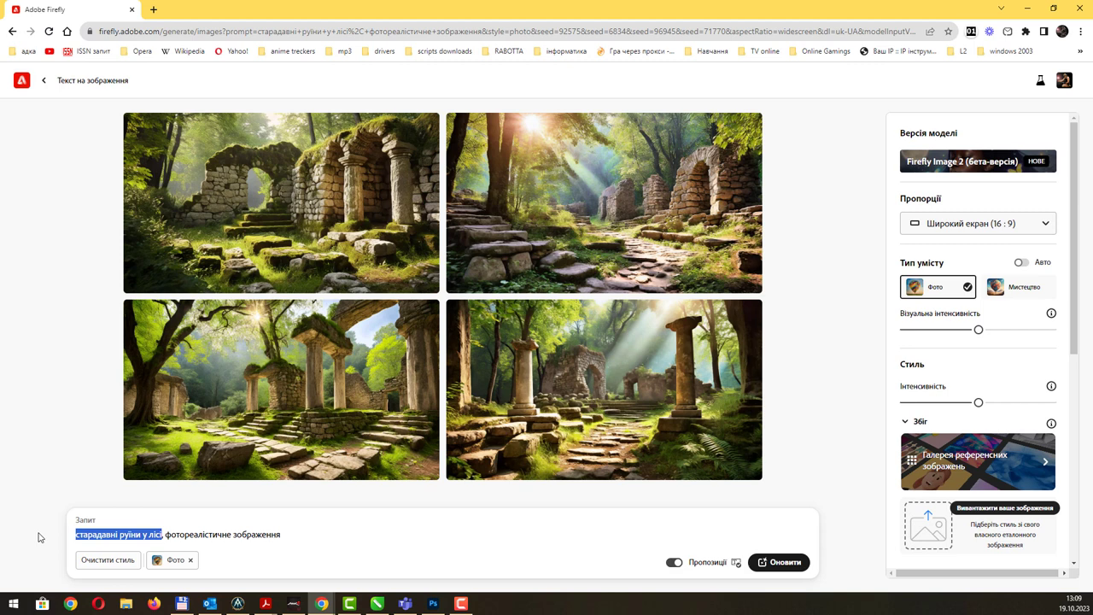
type("небо і")
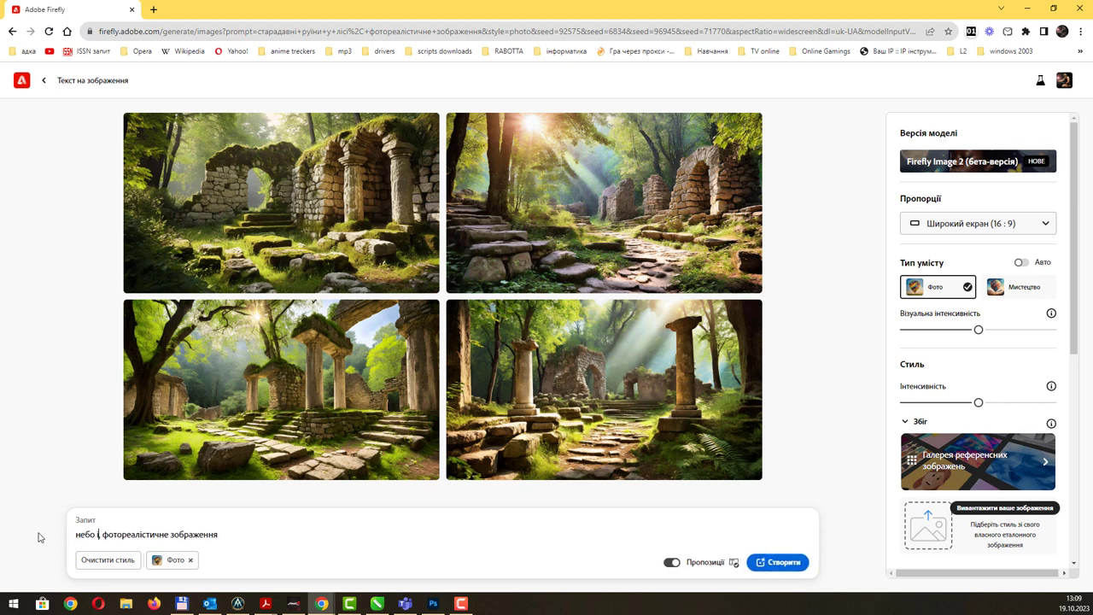
type("з хмарами і")
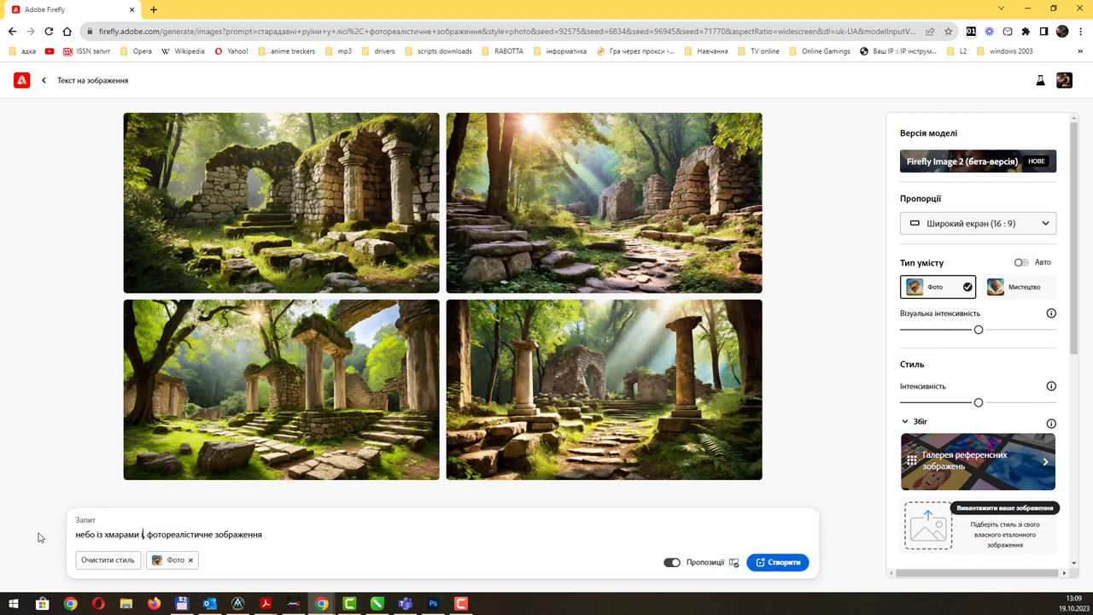
type(" трьо")
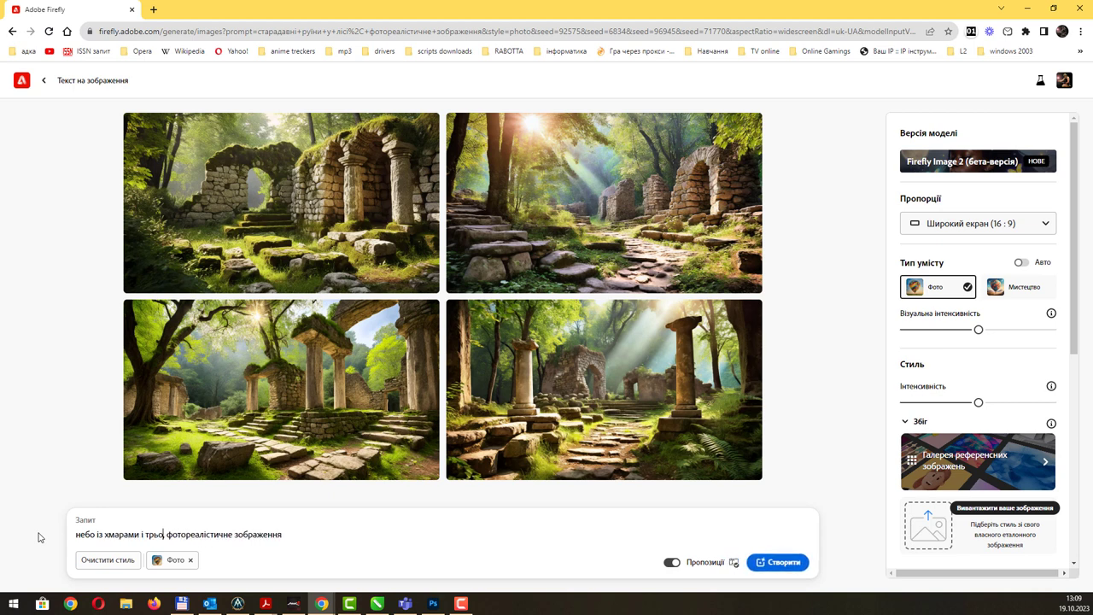
type("ма в")
type("ки")
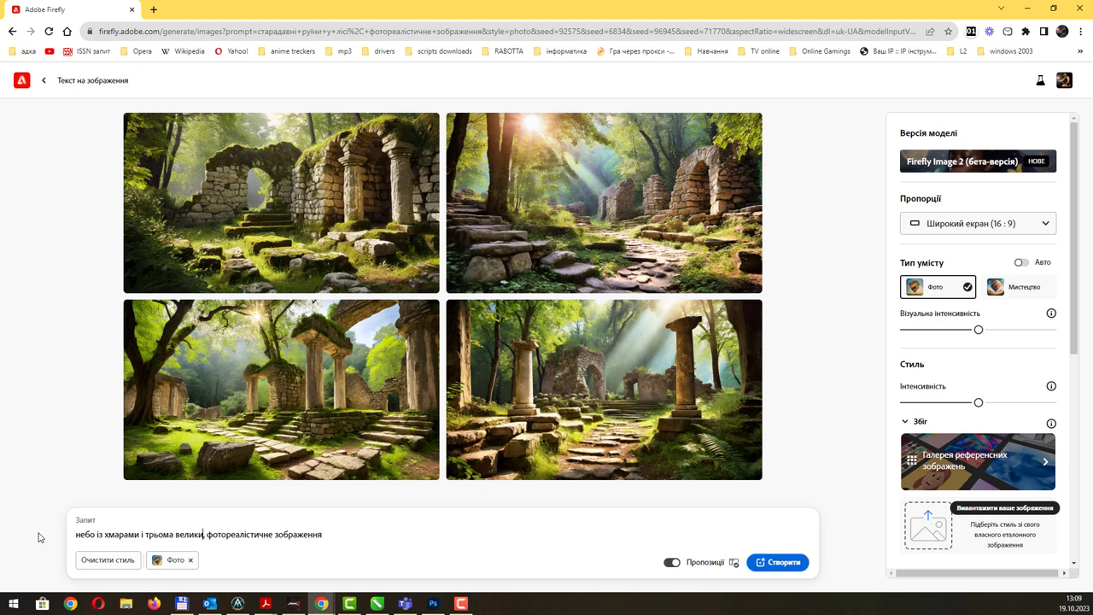
type("ми планета")
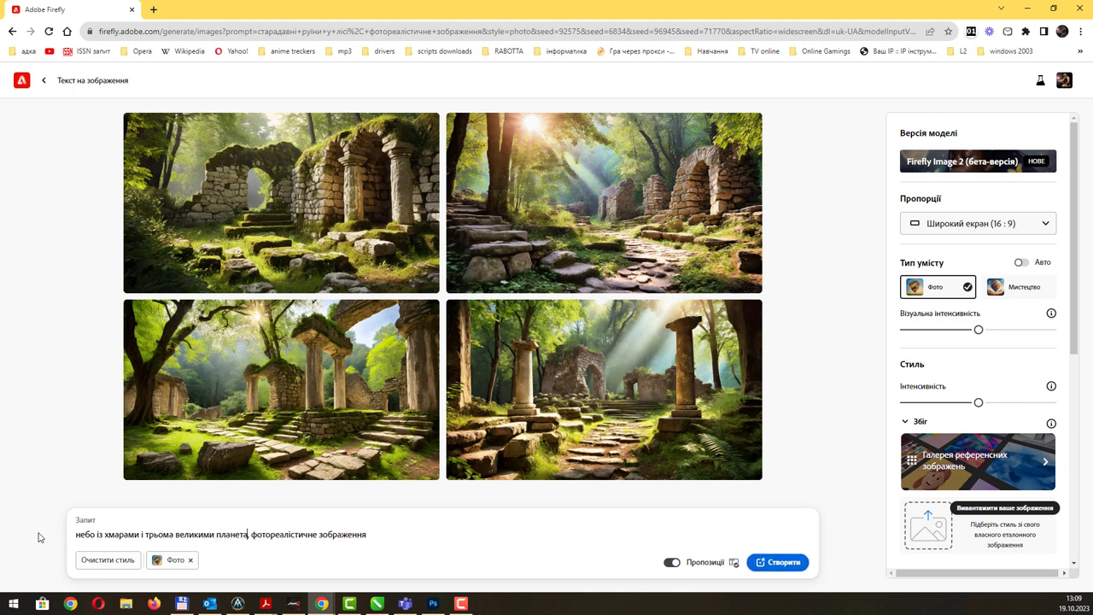
type("ми")
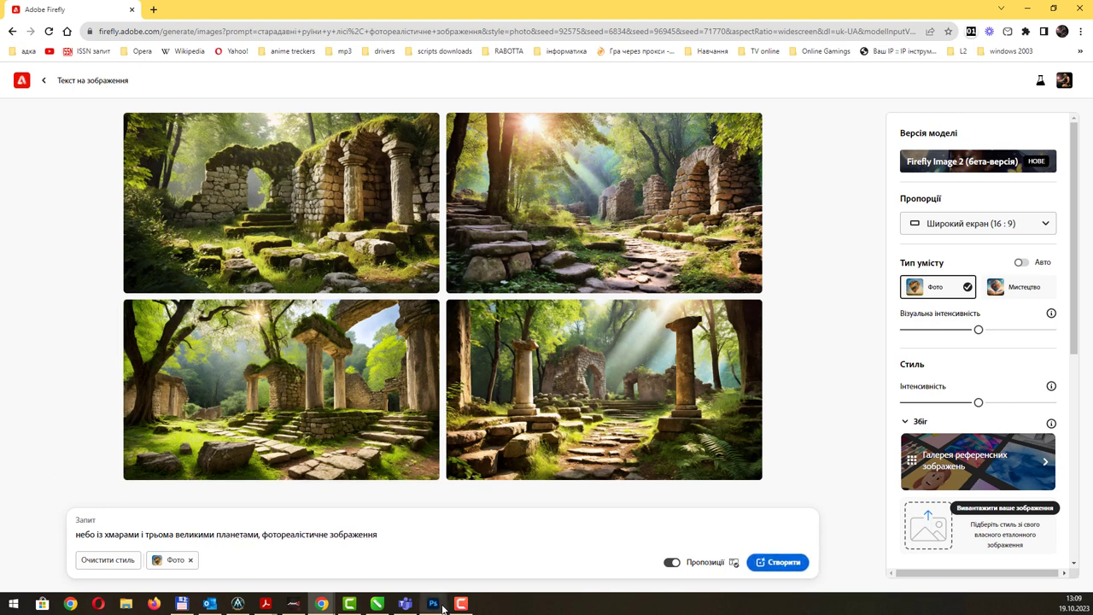
left_click(433, 603)
Paste the forest-ruins image as Шар 2 and generate the planet-sky images in Firefly
key("ctrl+v")
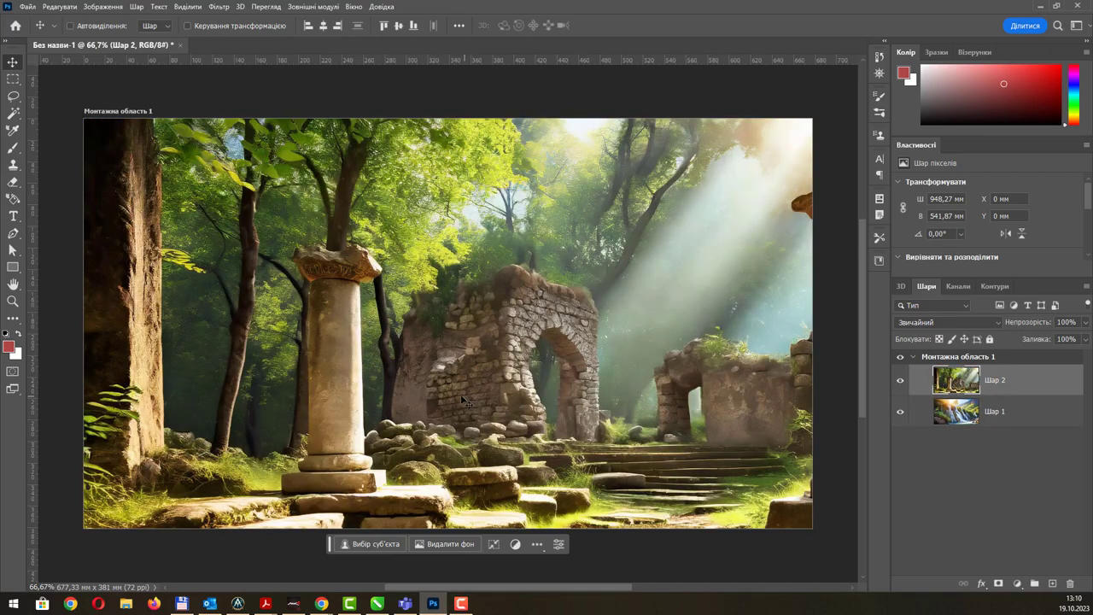
left_click(321, 603)
left_click(784, 562)
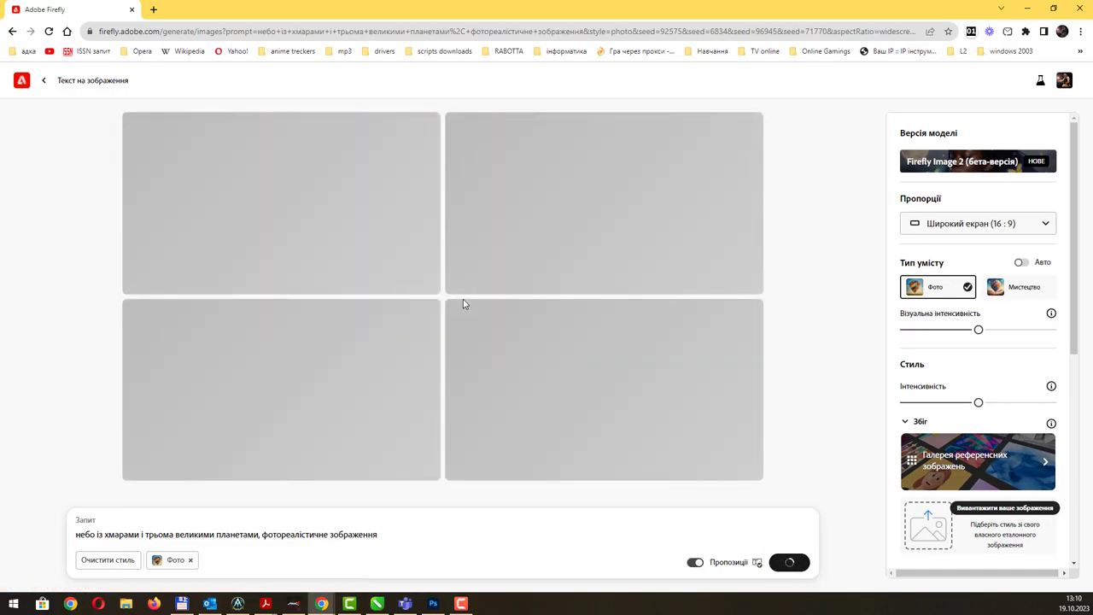
key("alt+Tab")
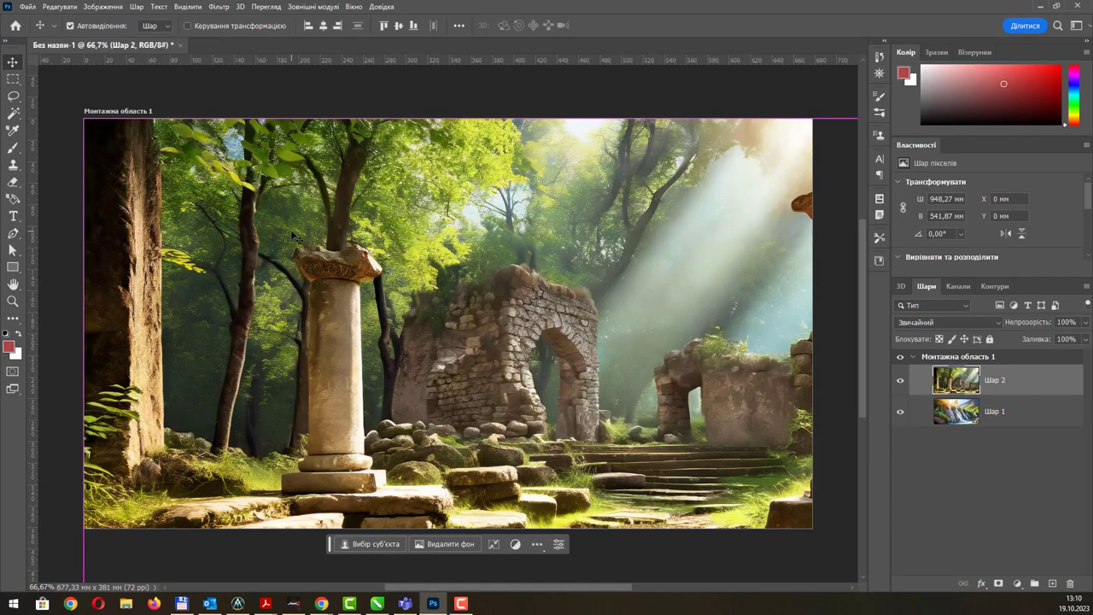
Scale the forest-ruins layer Шар 2 down to about 76%
key("ctrl+t")
scroll(292, 235, "down", 2)
scroll(308, 252, "down", 2)
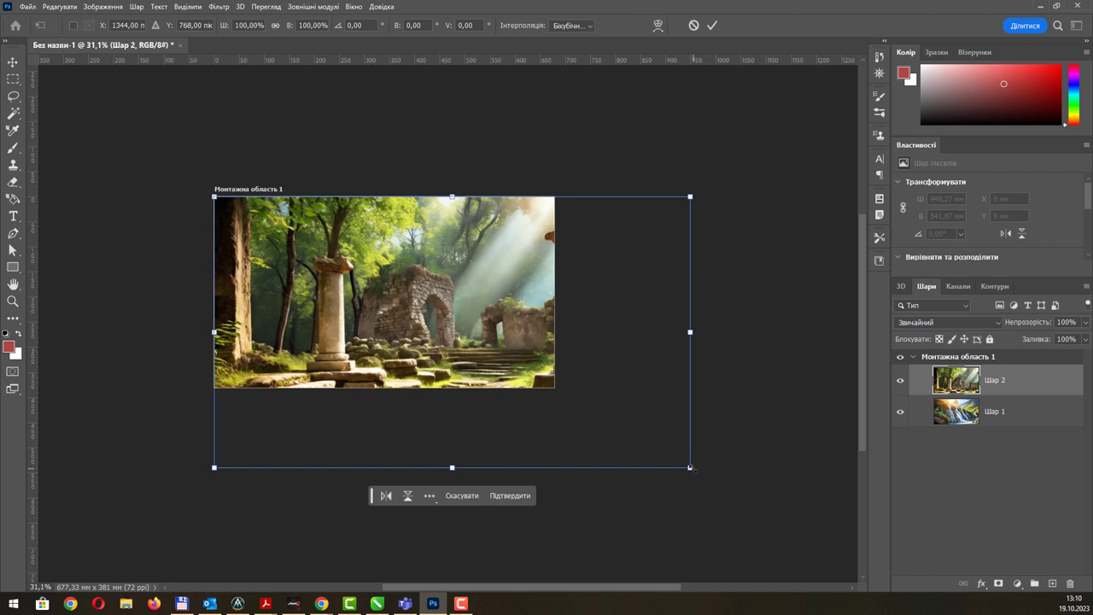
left_click_drag(690, 467, 574, 402)
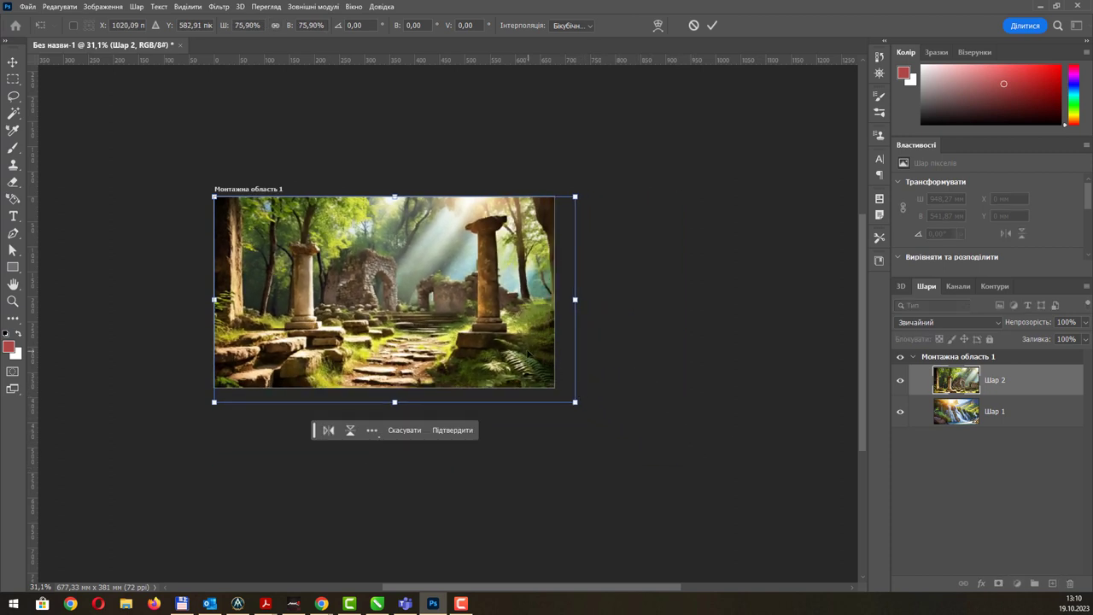
key("Return")
Scale the waterfall layer Шар 1 down to about 76%, checking it by toggling layer visibility
left_click(971, 409)
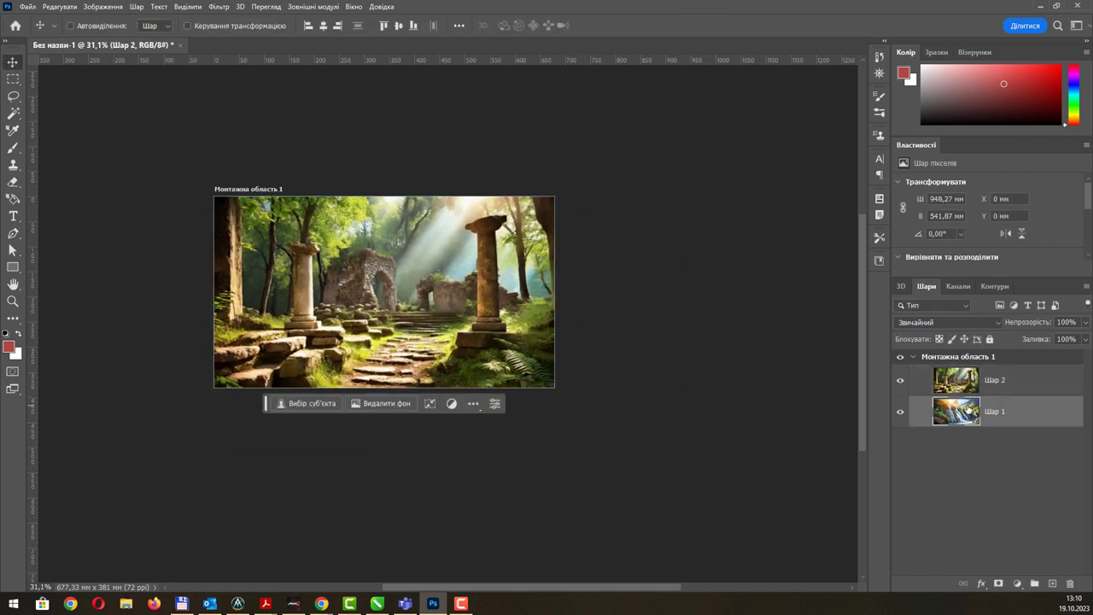
key("ctrl+t")
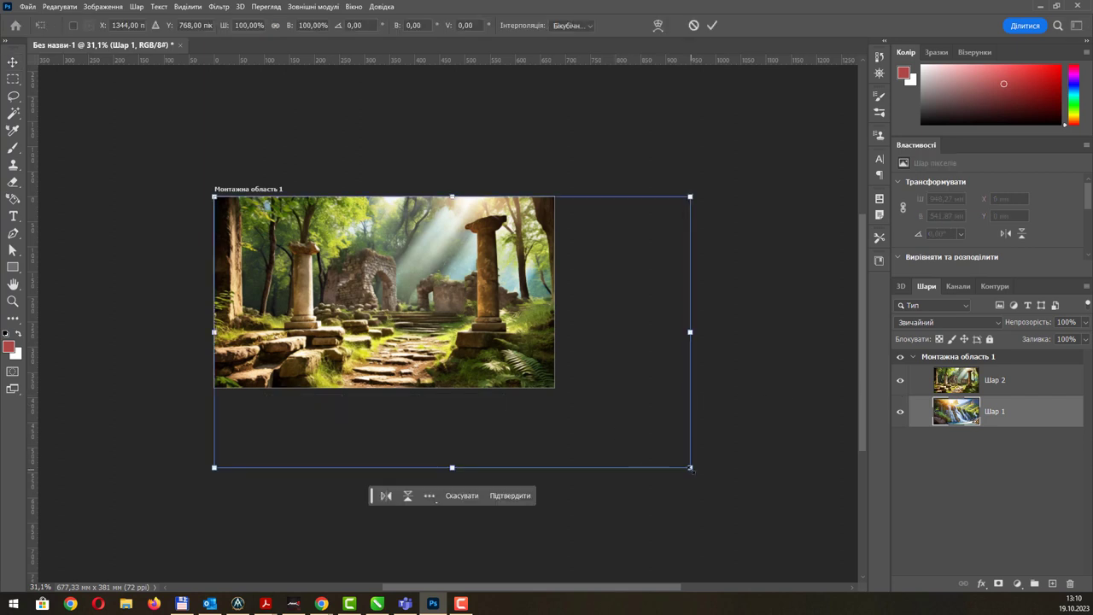
left_click_drag(690, 467, 582, 393)
left_click(900, 380)
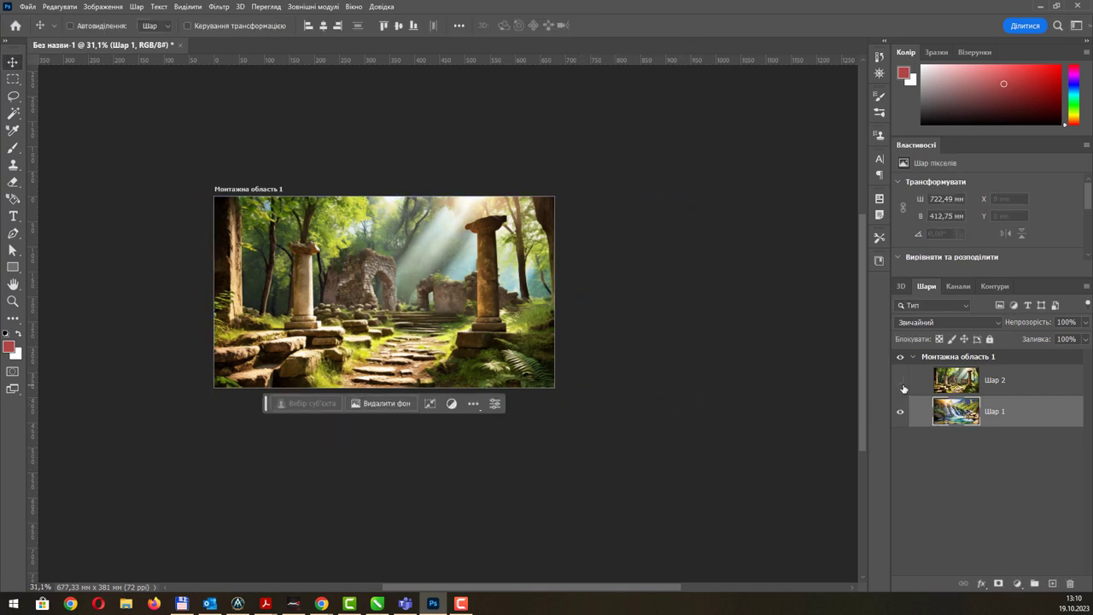
left_click(900, 380)
left_click(897, 412)
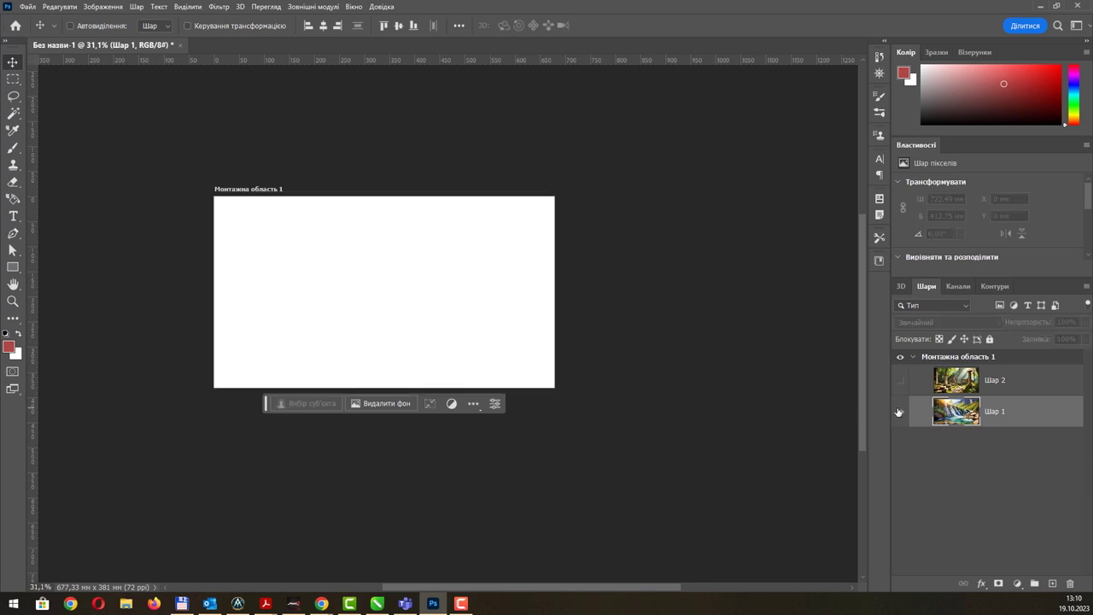
left_click(898, 412)
key("ctrl+t")
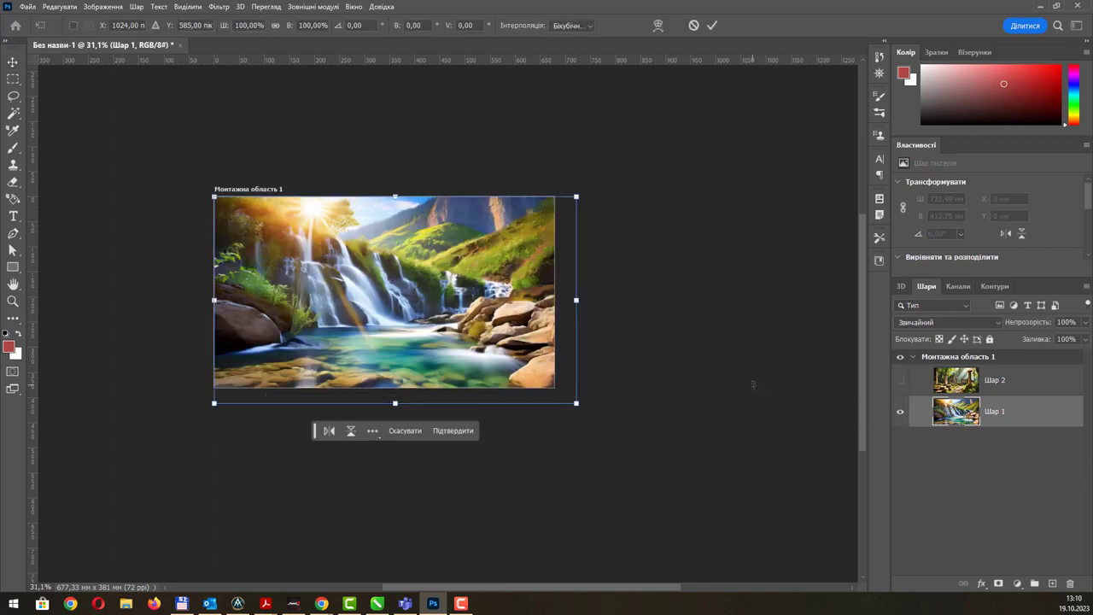
left_click(899, 381)
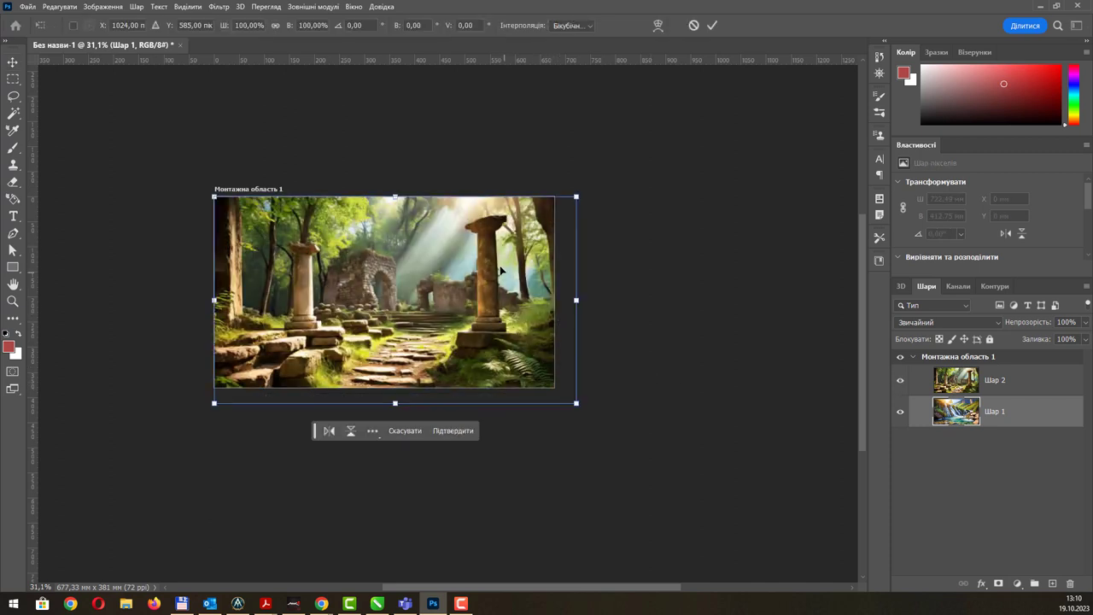
key("Return")
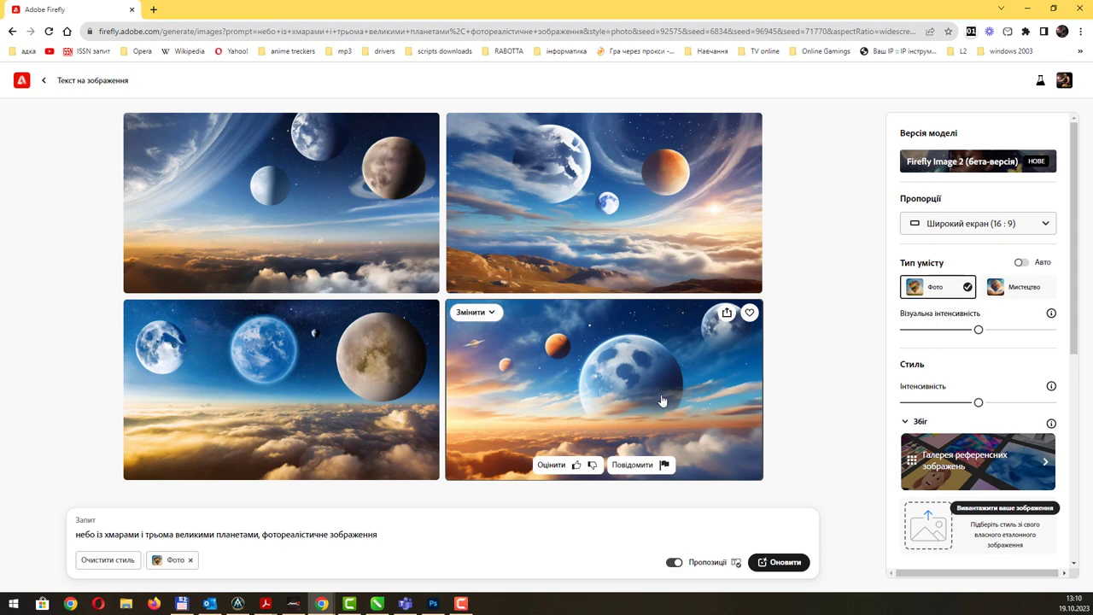
Copy the fourth planet-sky image and paste it into Photoshop as Шар 3
left_click(647, 364)
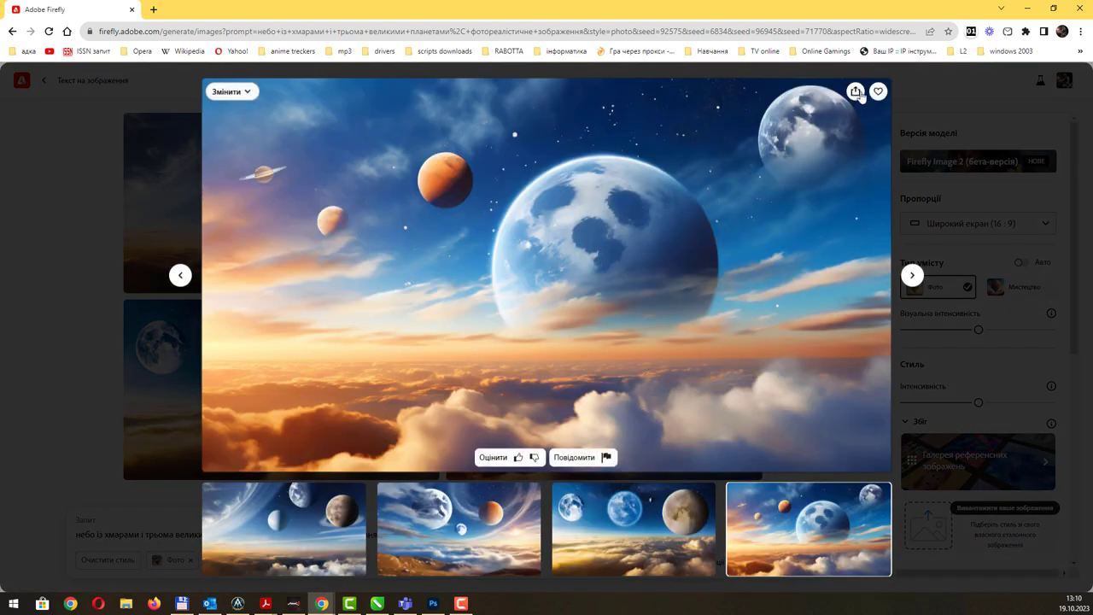
left_click(856, 91)
left_click(881, 151)
left_click(930, 116)
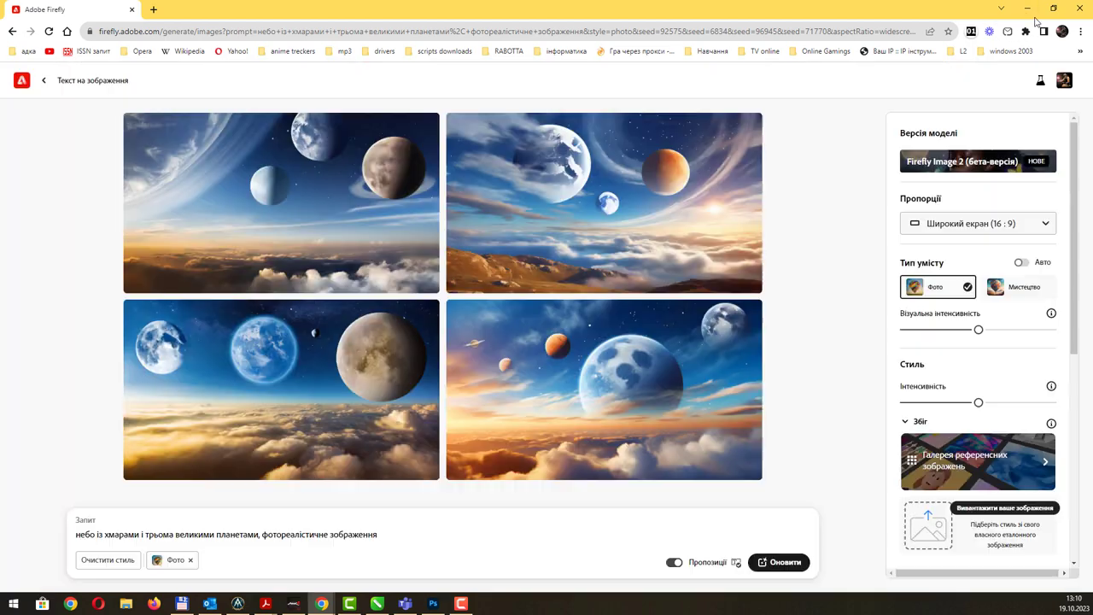
key("alt+Tab")
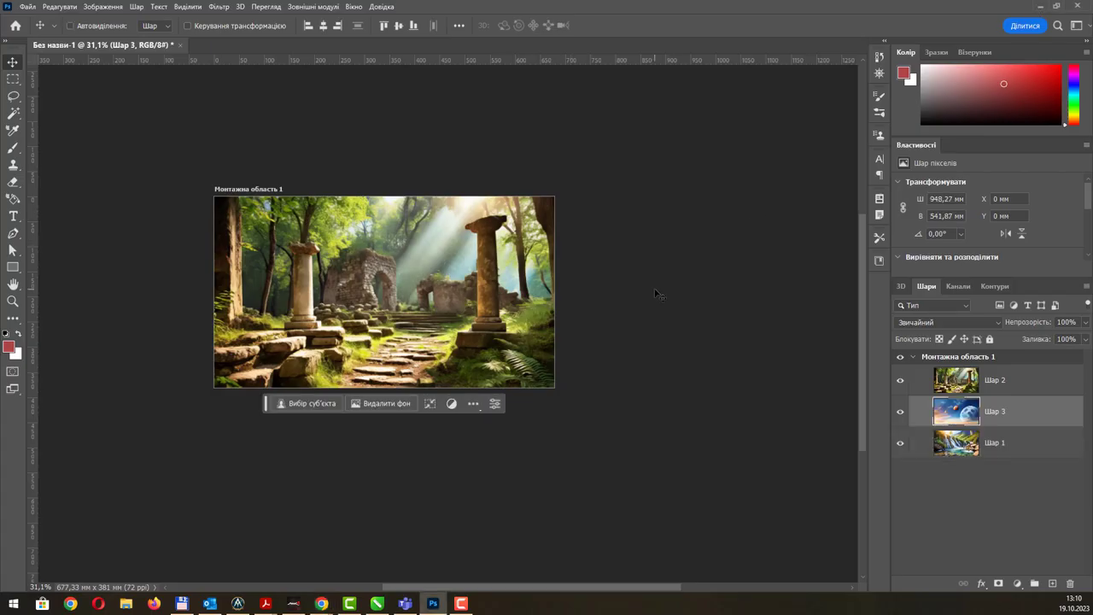
Move Шар 3 to the top, scale it to about 75% and shift it right
left_click_drag(1024, 403, 1017, 363)
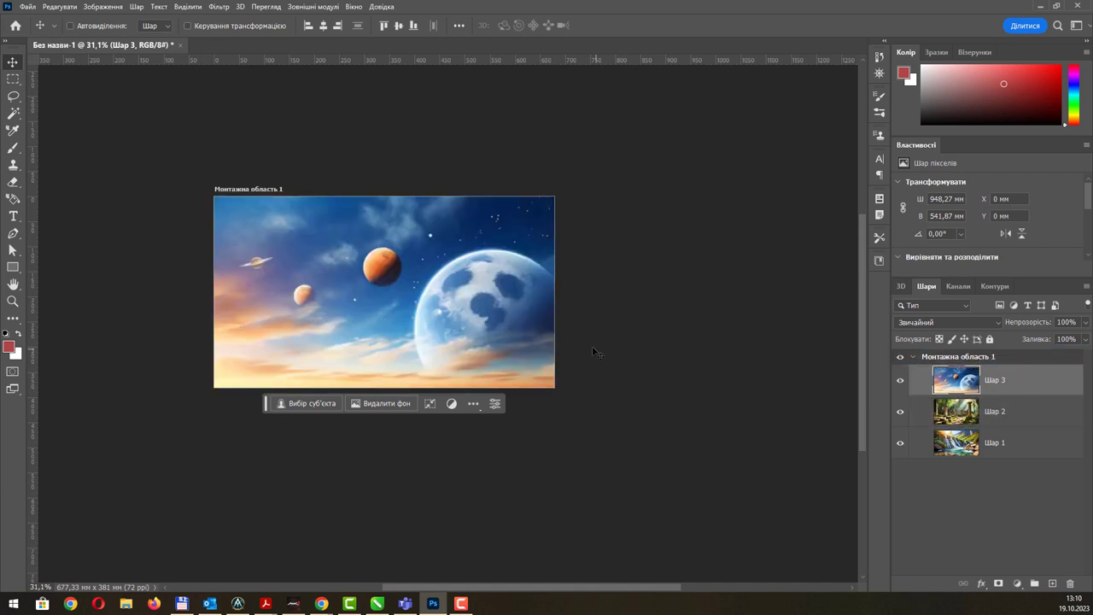
key("ctrl+t")
left_click_drag(690, 467, 584, 372)
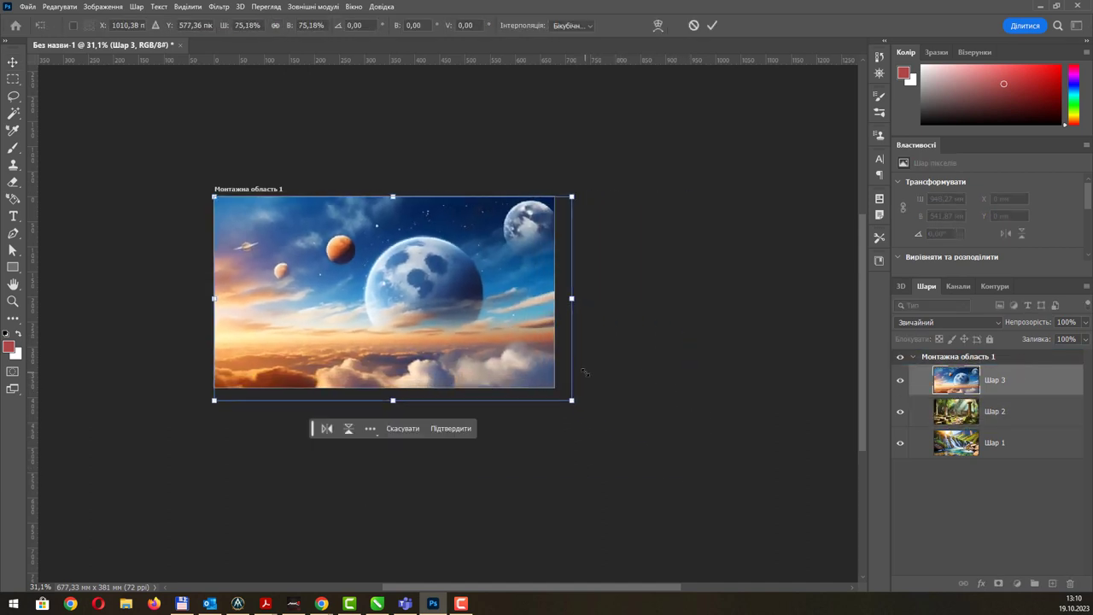
key("Return")
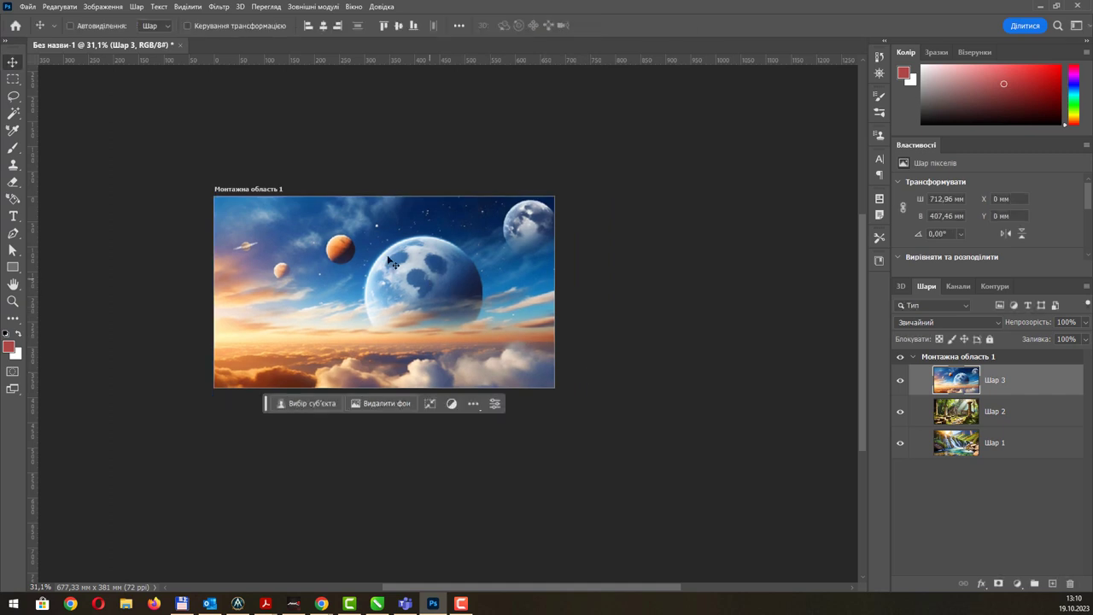
left_click_drag(393, 263, 549, 240)
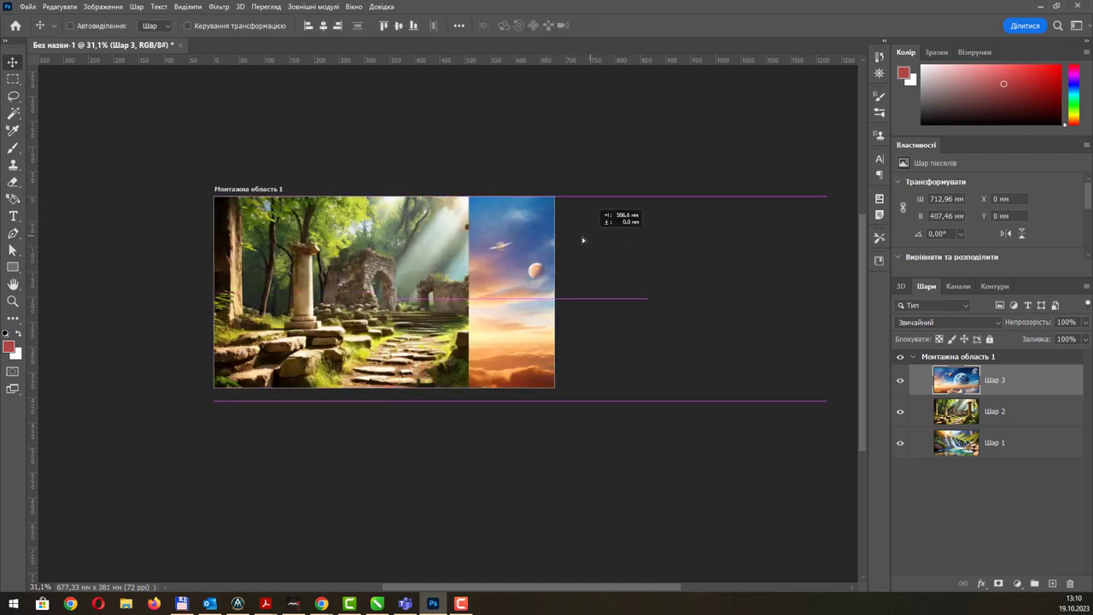
left_click_drag(549, 240, 572, 240)
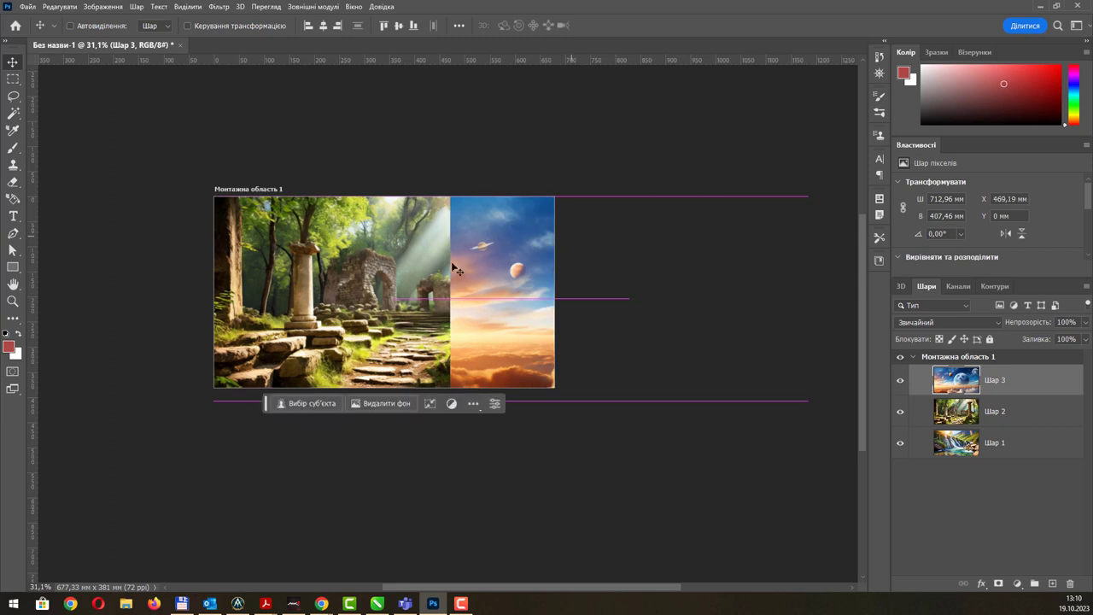
Align the forest-ruins layer Шар 2 to the artboard's left edge and hide Шар 3
left_click(360, 279)
left_click(69, 26)
mouse_move(350, 249)
left_mouse_down()
mouse_move(415, 256)
mouse_move(362, 250)
left_mouse_up()
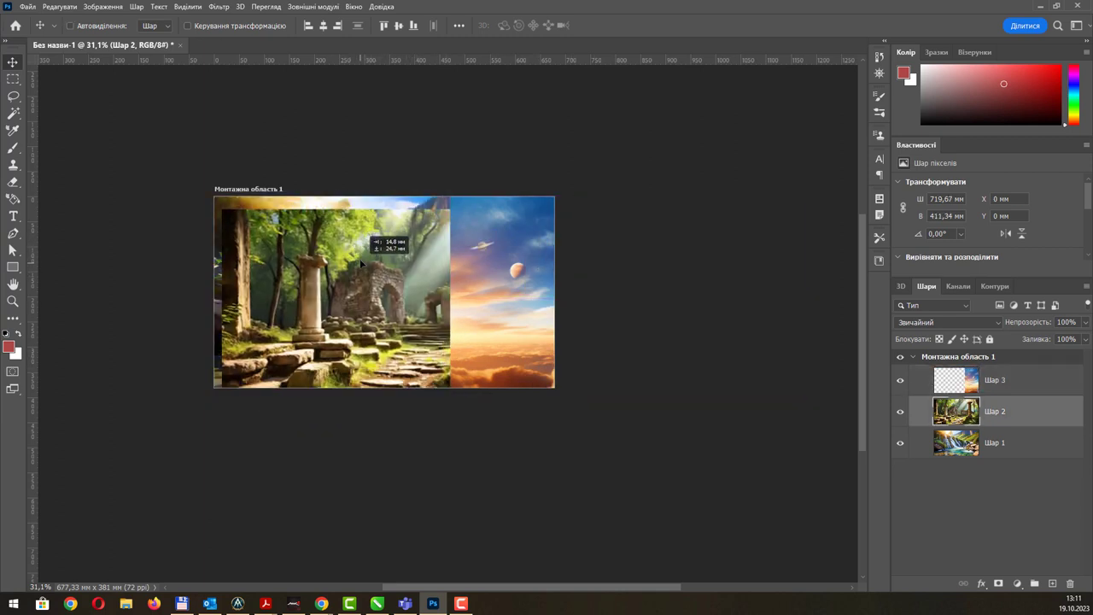
left_click_drag(361, 250, 353, 249)
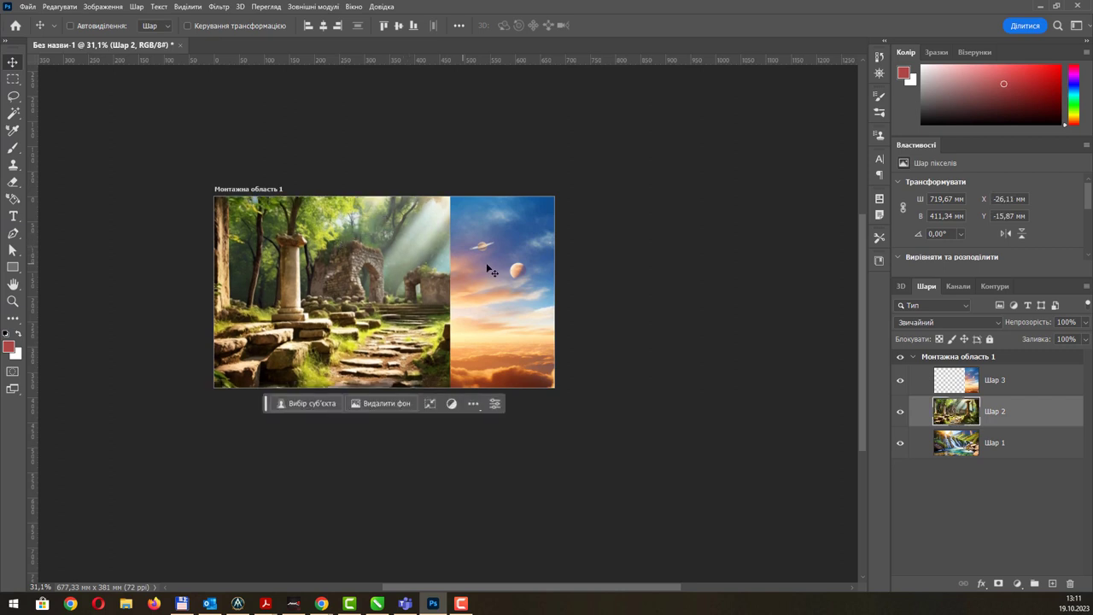
left_click(899, 380)
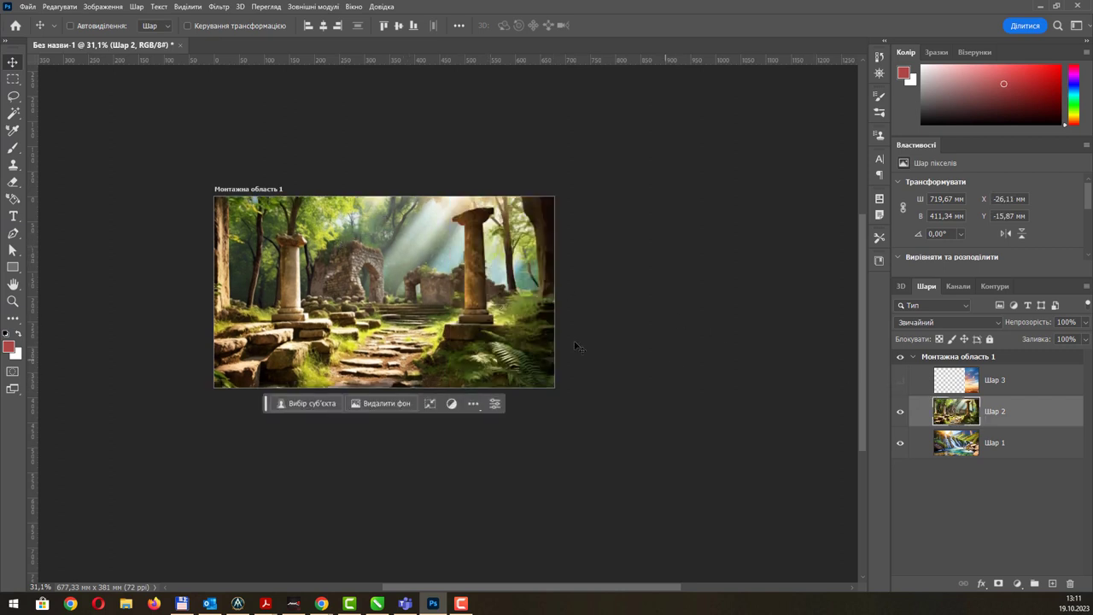
Scale the forest-ruins image to about 77% and reposition it on the artboard
mouse_move(415, 233)
left_mouse_down()
mouse_move(394, 224)
mouse_move(370, 289)
mouse_move(376, 253)
left_mouse_up()
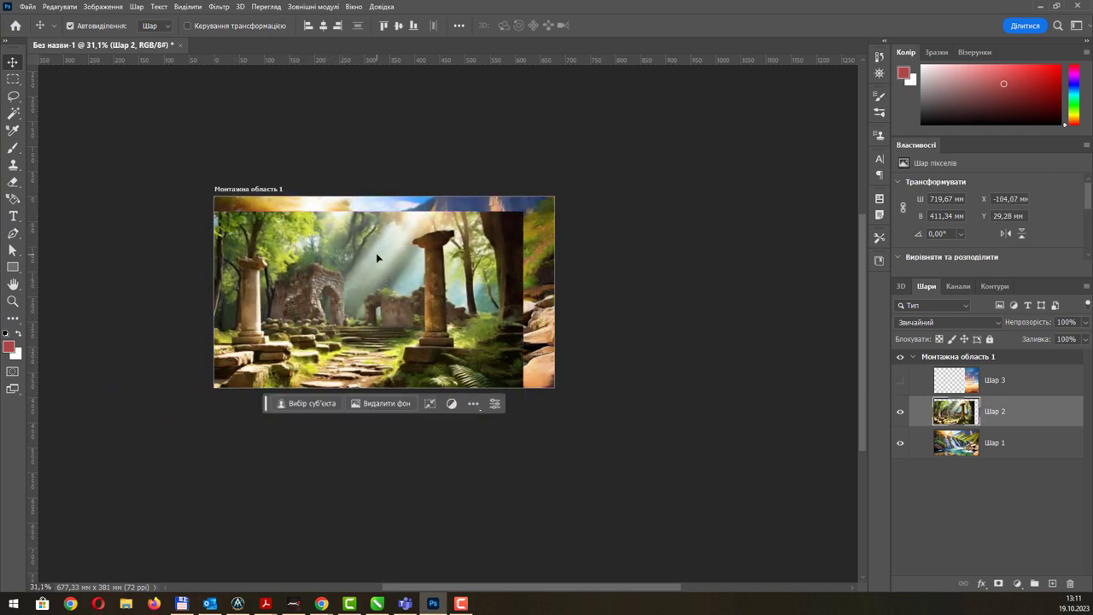
key("ctrl+t")
left_click_drag(523, 210, 438, 257)
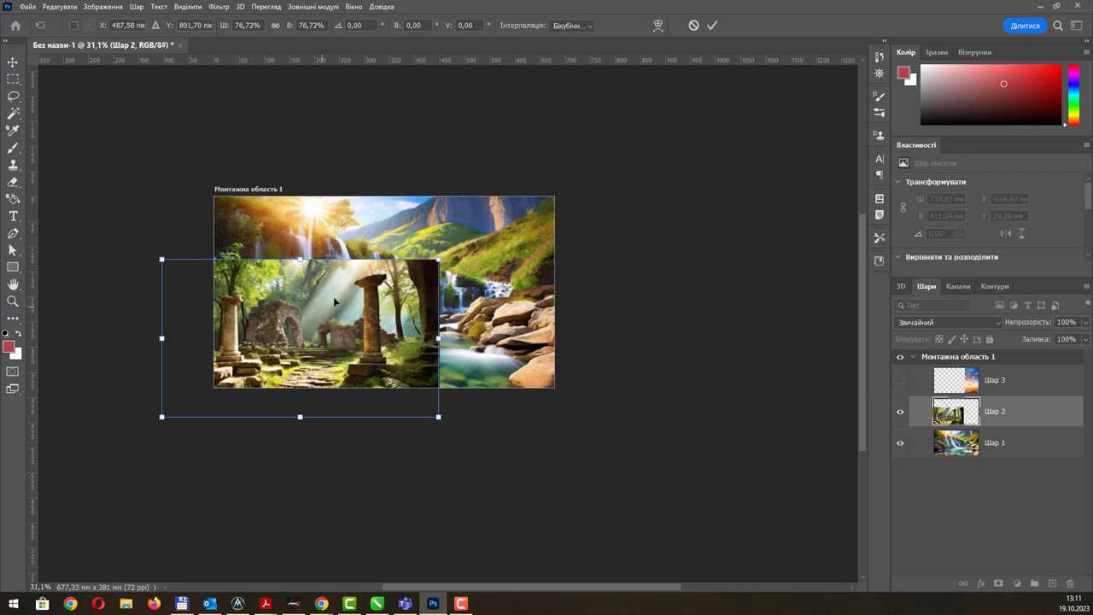
mouse_move(320, 304)
left_mouse_down()
mouse_move(392, 274)
mouse_move(394, 295)
left_mouse_up()
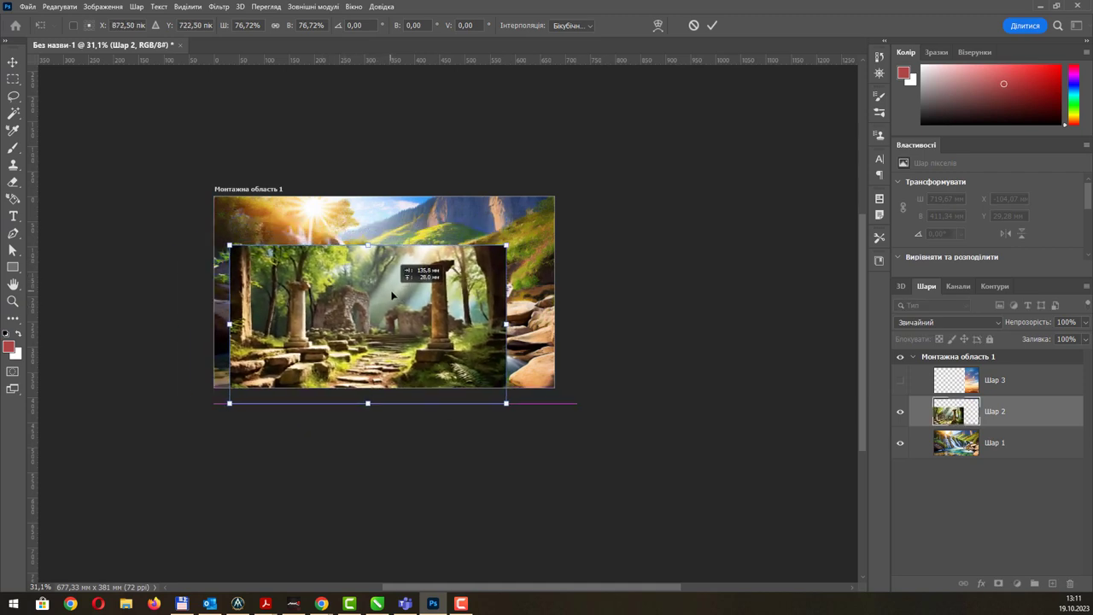
key("Return")
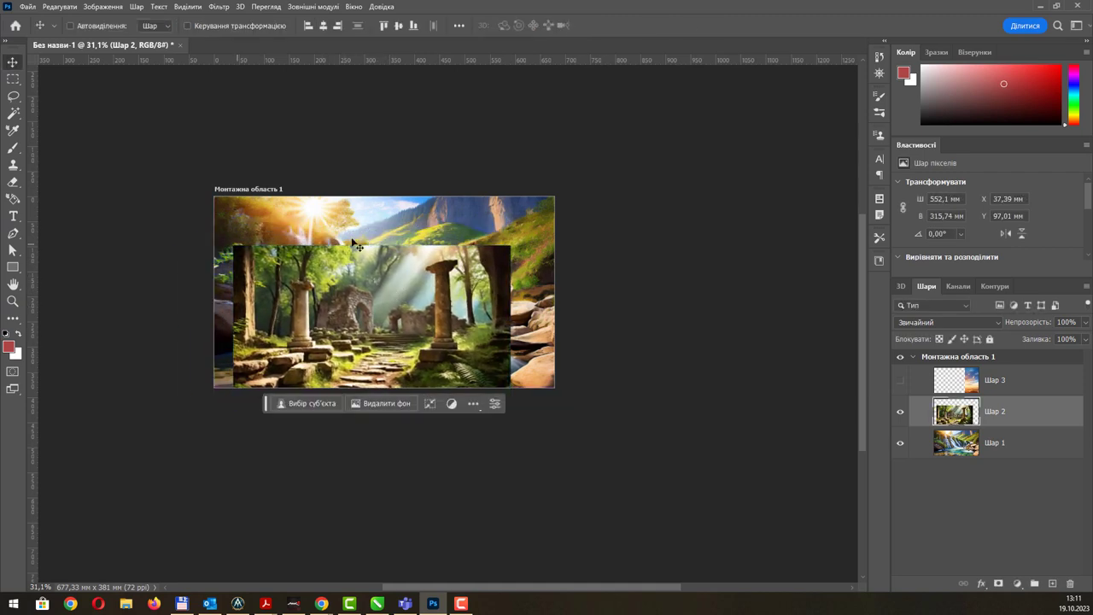
Place the ruins over the lower centre of the scene and flip them horizontally
scroll(397, 282, "up", 4)
scroll(342, 269, "left", 3)
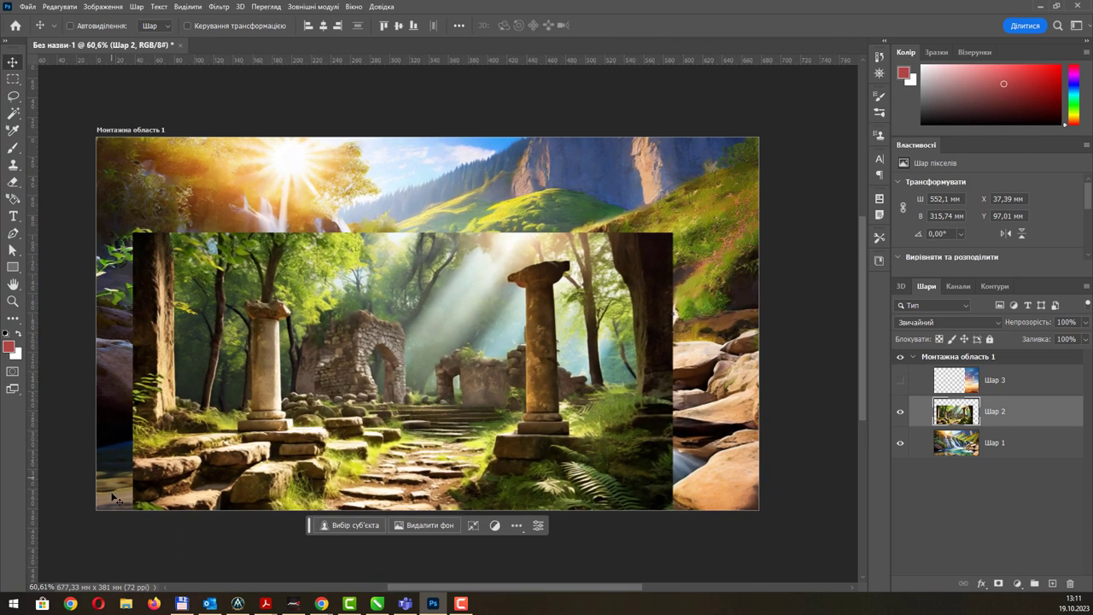
mouse_move(399, 354)
left_mouse_down()
mouse_move(413, 359)
mouse_move(414, 296)
mouse_move(386, 381)
left_mouse_up()
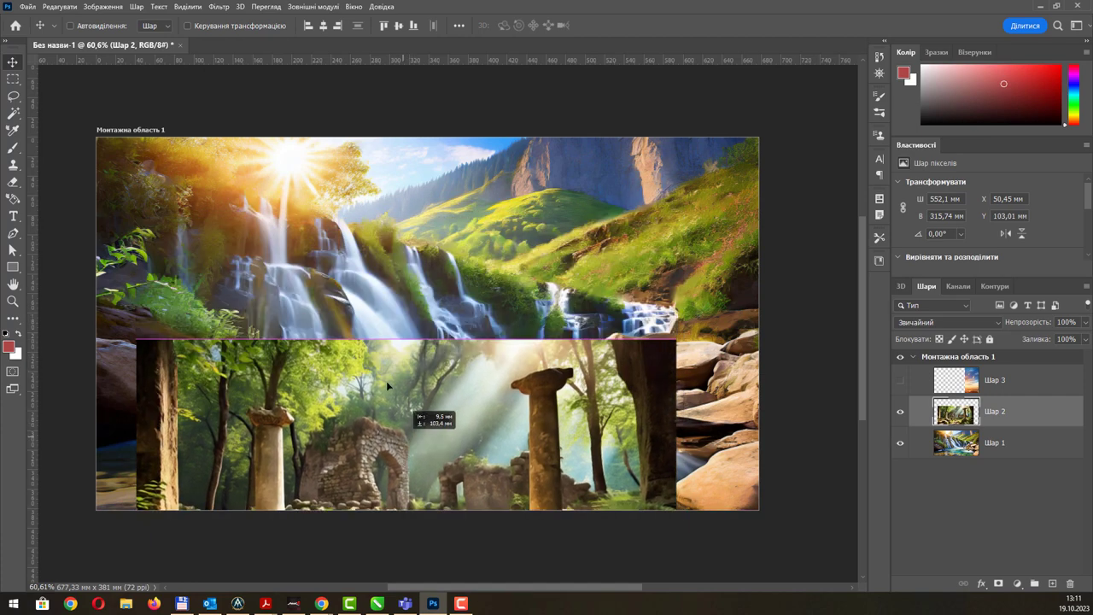
left_click_drag(386, 381, 400, 327)
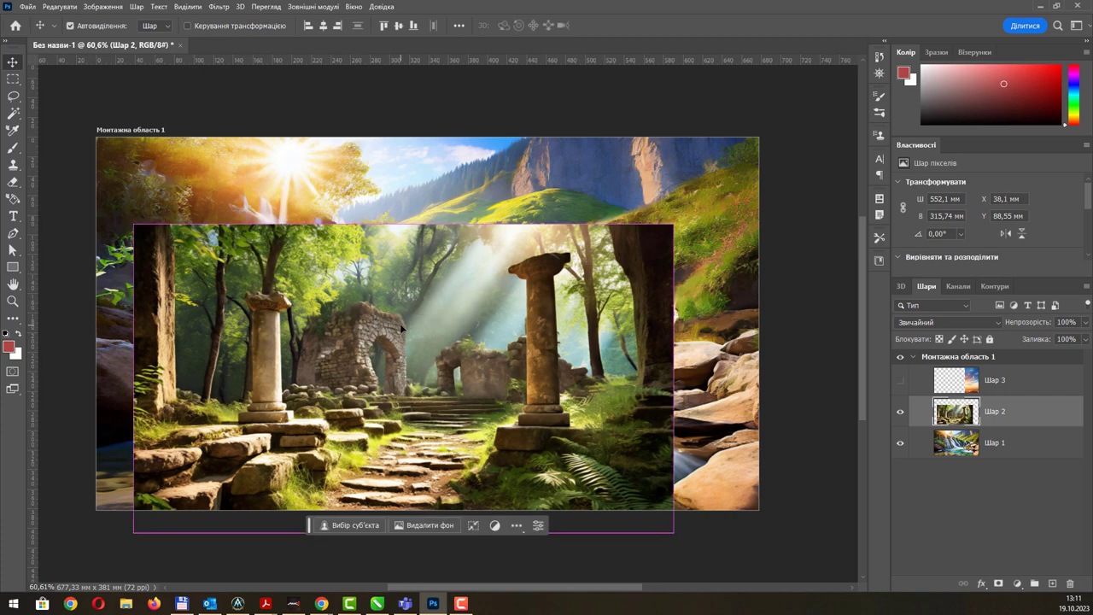
key("ctrl+t")
right_click(403, 335)
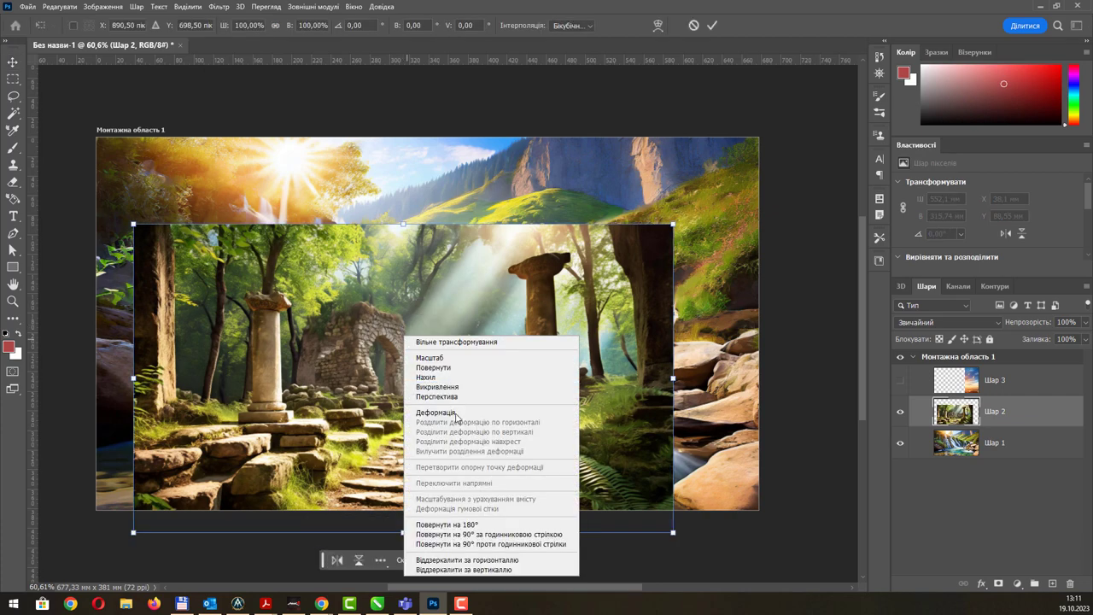
left_click(480, 559)
key("Return")
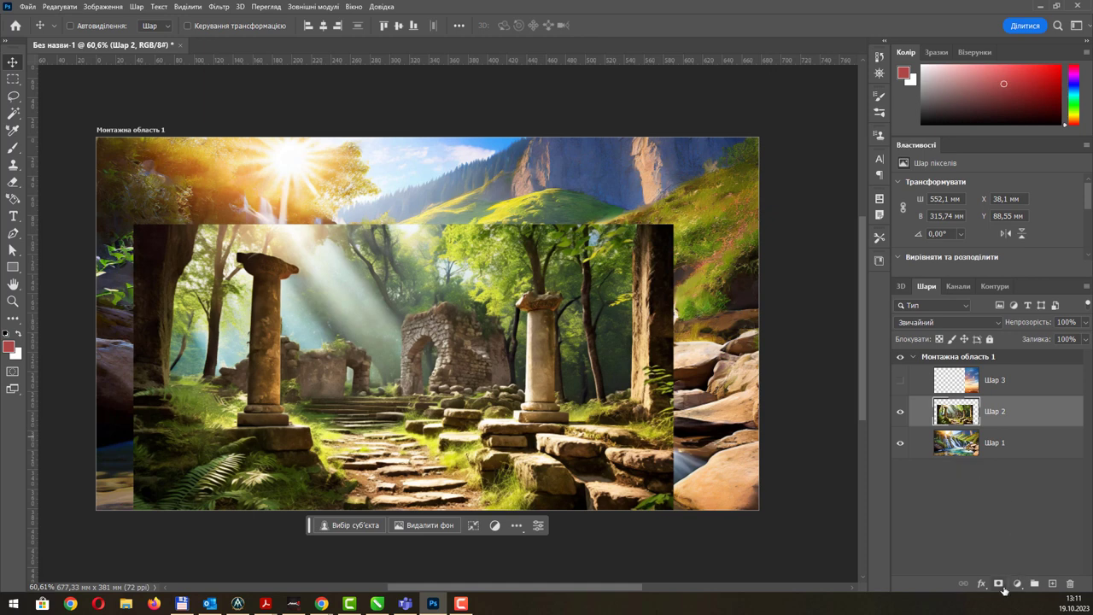
Add a white layer mask to the ruins layer Шар 2 and make the mask the active target
left_click(1001, 586)
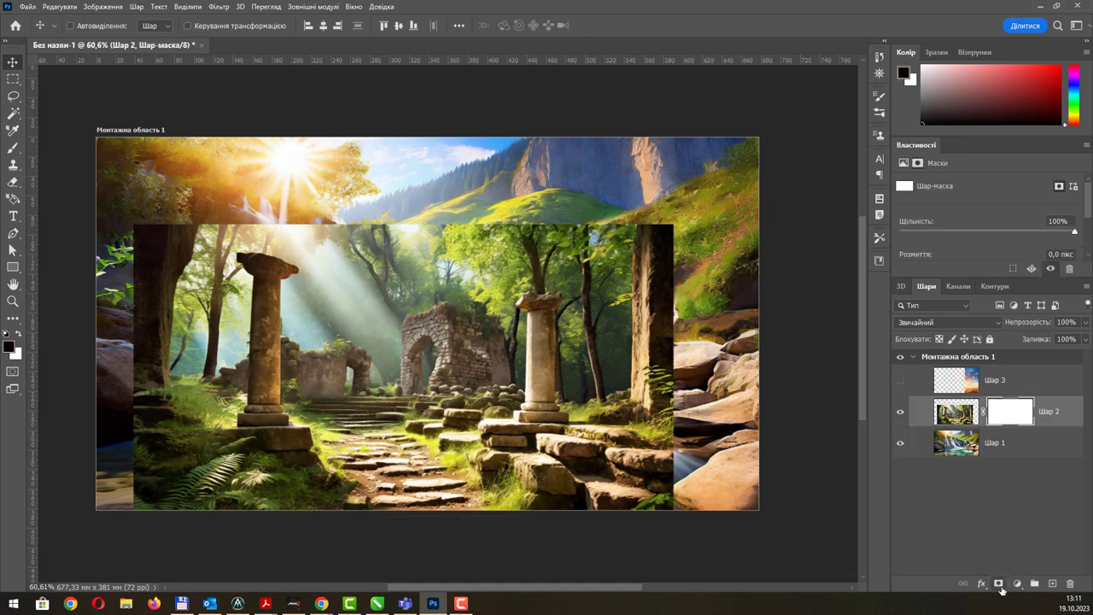
left_click(960, 411)
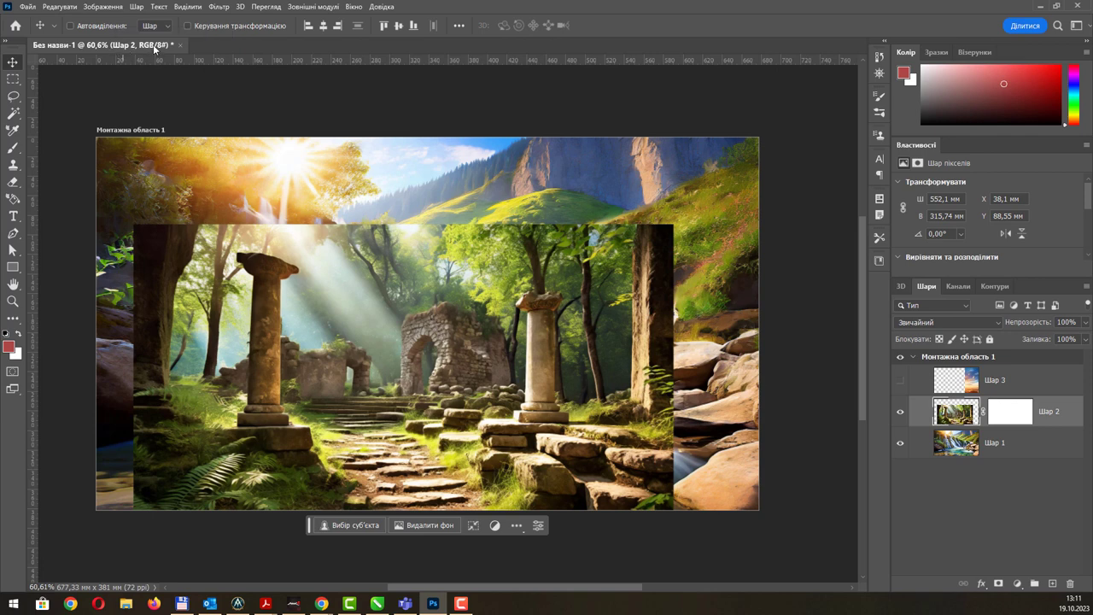
left_click(1008, 421)
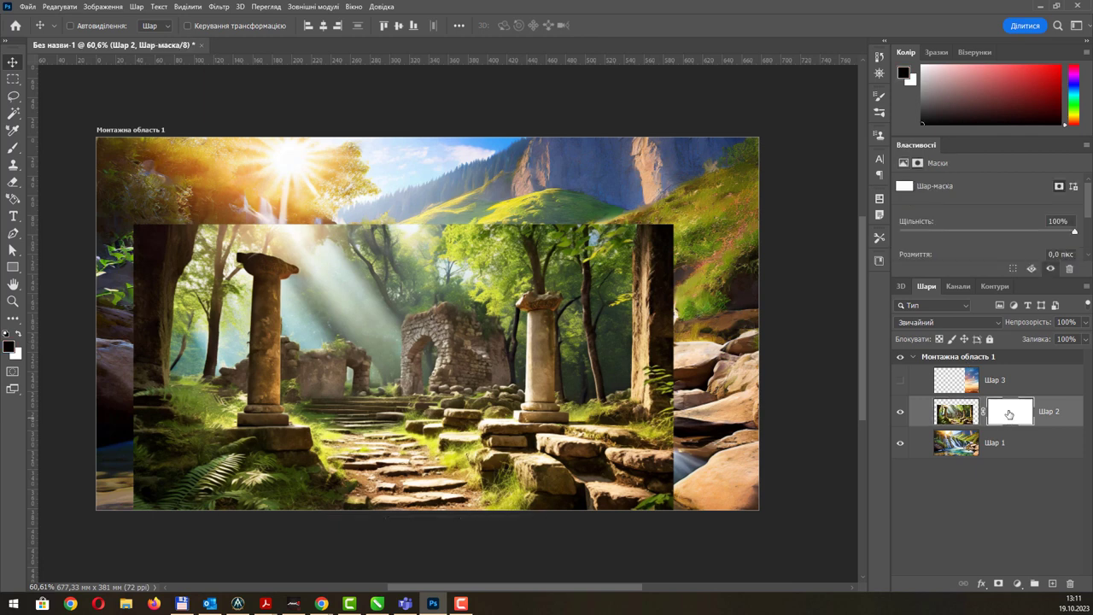
left_click(965, 410)
left_click(1012, 415)
left_click(965, 420)
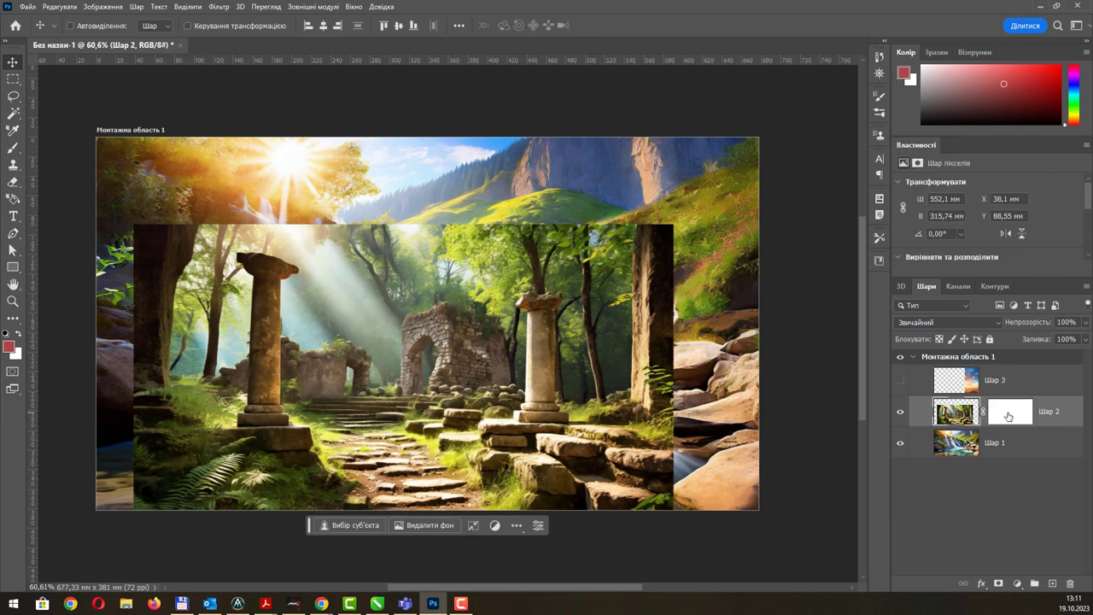
left_click(1007, 417)
left_click(965, 420)
left_click(1006, 410)
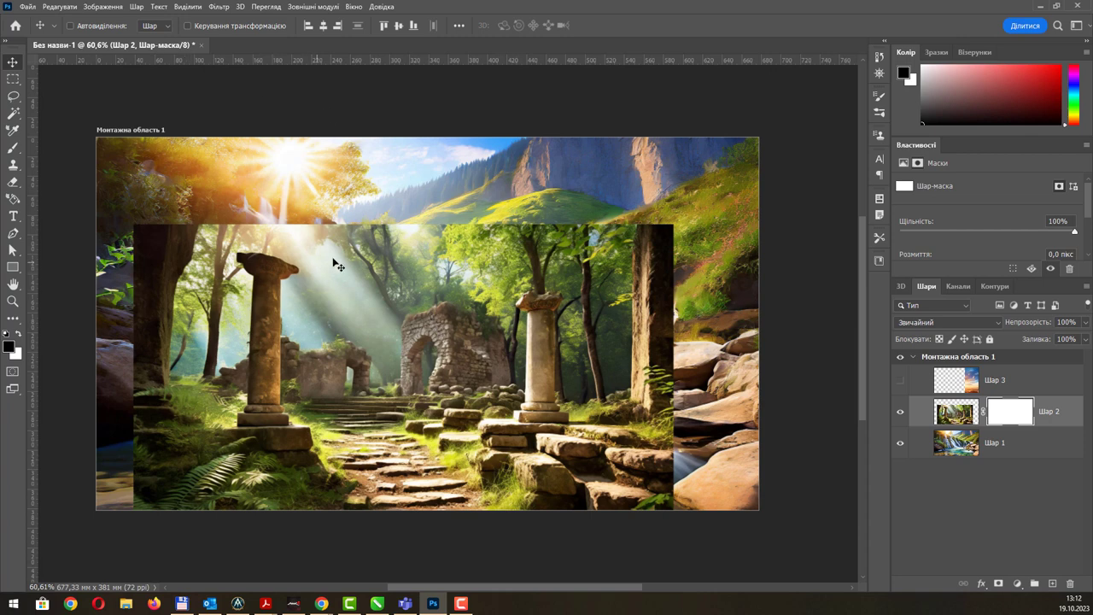
Set up the brush at 192 px size and 100% opacity
key("b")
right_click(434, 259)
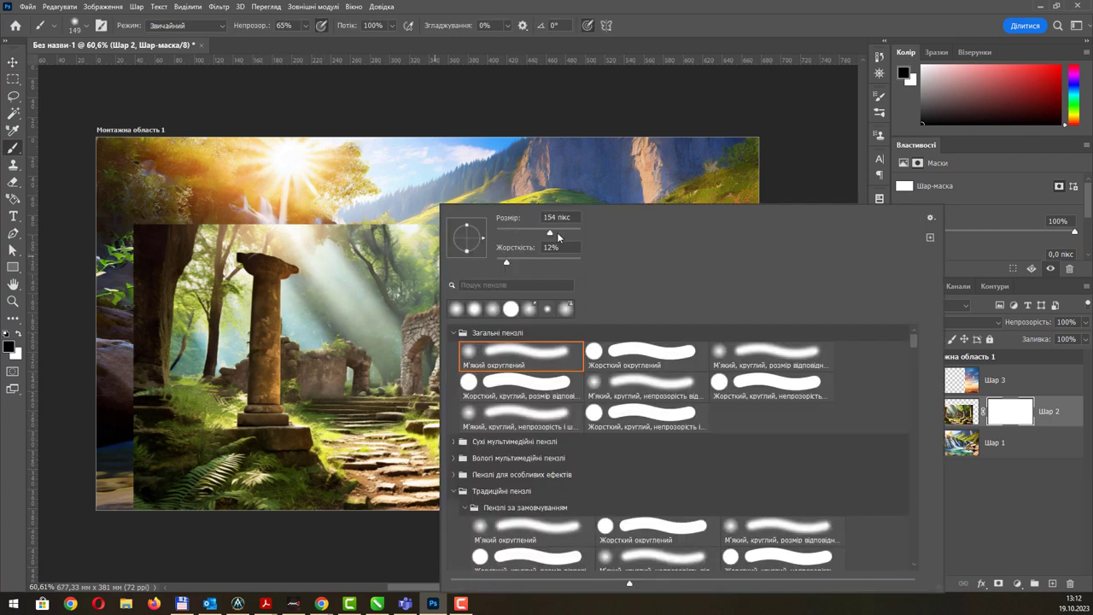
left_click_drag(515, 232, 558, 232)
left_click(493, 57)
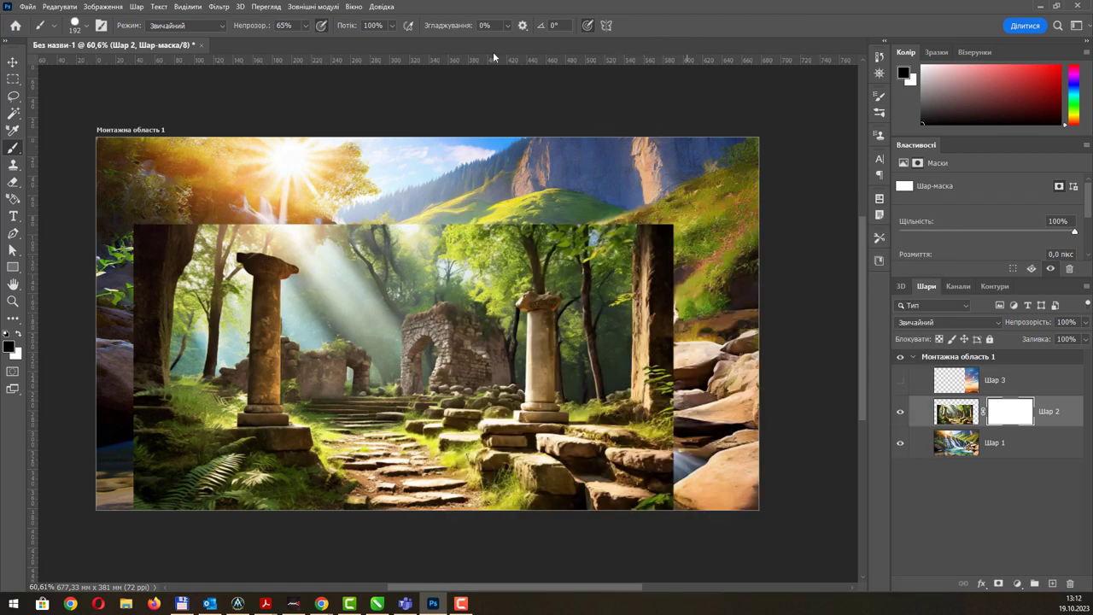
left_click(305, 26)
left_click_drag(311, 41, 659, 34)
Paint black test strokes on the ruins mask, then paint white to restore it
left_click_drag(260, 224, 588, 529)
left_click_drag(616, 248, 208, 536)
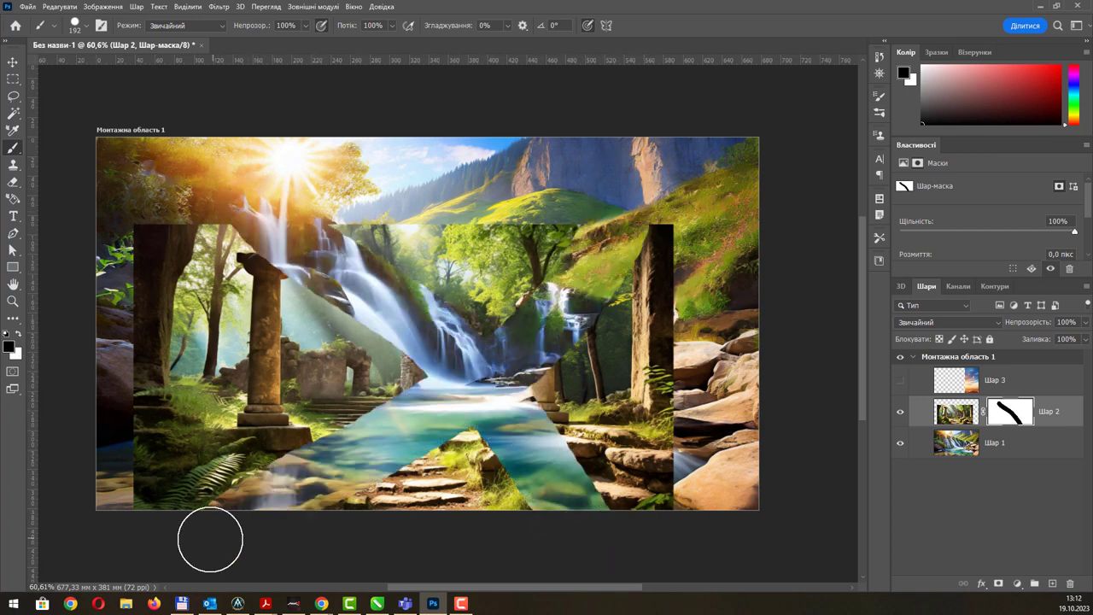
left_click_drag(117, 299, 720, 353)
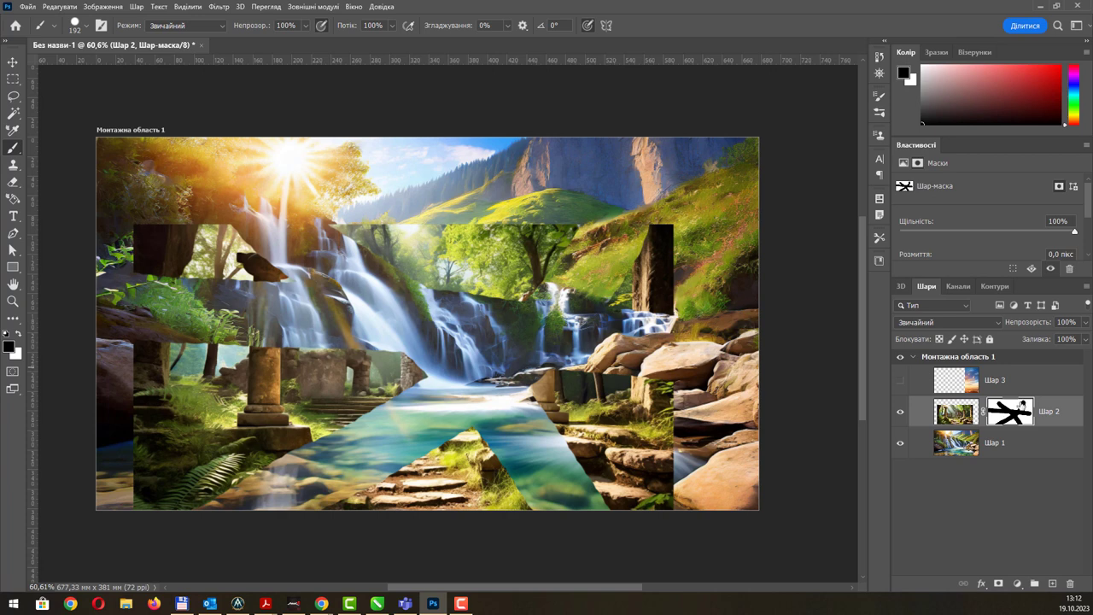
left_click(17, 334)
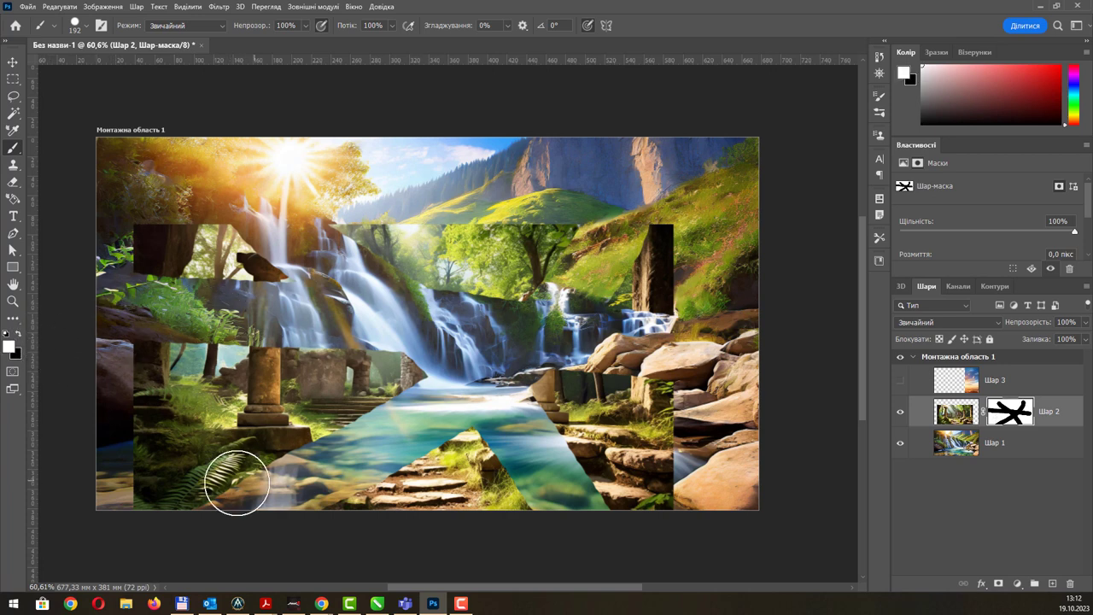
mouse_move(252, 482)
left_mouse_down()
mouse_move(362, 478)
mouse_move(376, 453)
mouse_move(479, 393)
mouse_move(561, 483)
mouse_move(495, 384)
mouse_move(518, 362)
mouse_move(695, 310)
mouse_move(683, 205)
mouse_move(427, 331)
mouse_move(290, 247)
mouse_move(197, 243)
mouse_move(130, 285)
left_mouse_up()
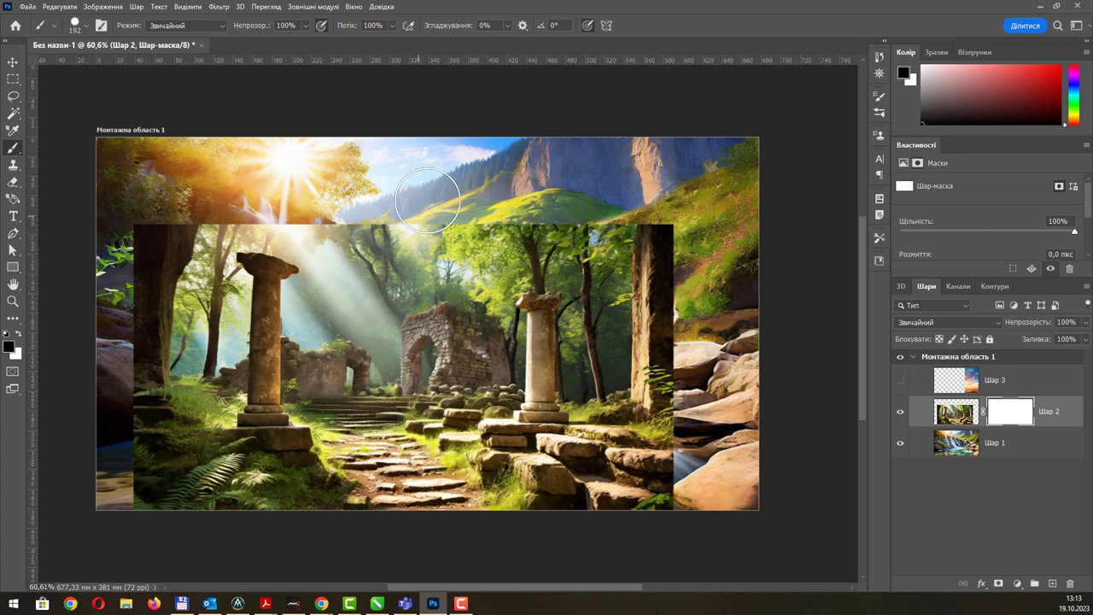
Paint a first black strip on the ruins mask and toggle the mask off to compare
left_click_drag(437, 275, 456, 504)
right_click(1011, 412)
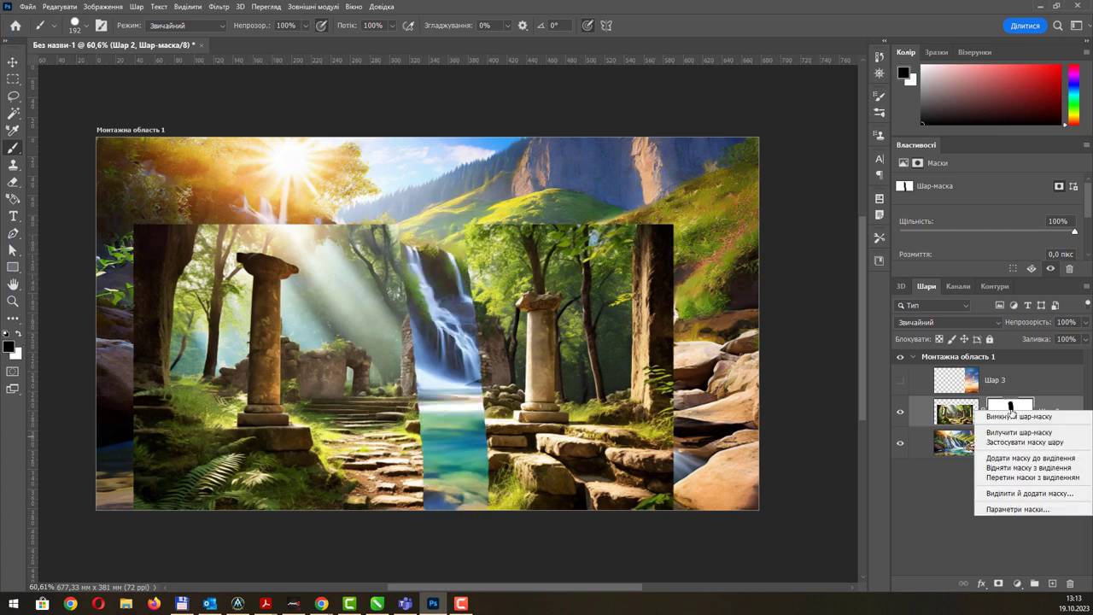
left_click(1016, 418)
right_click(1015, 412)
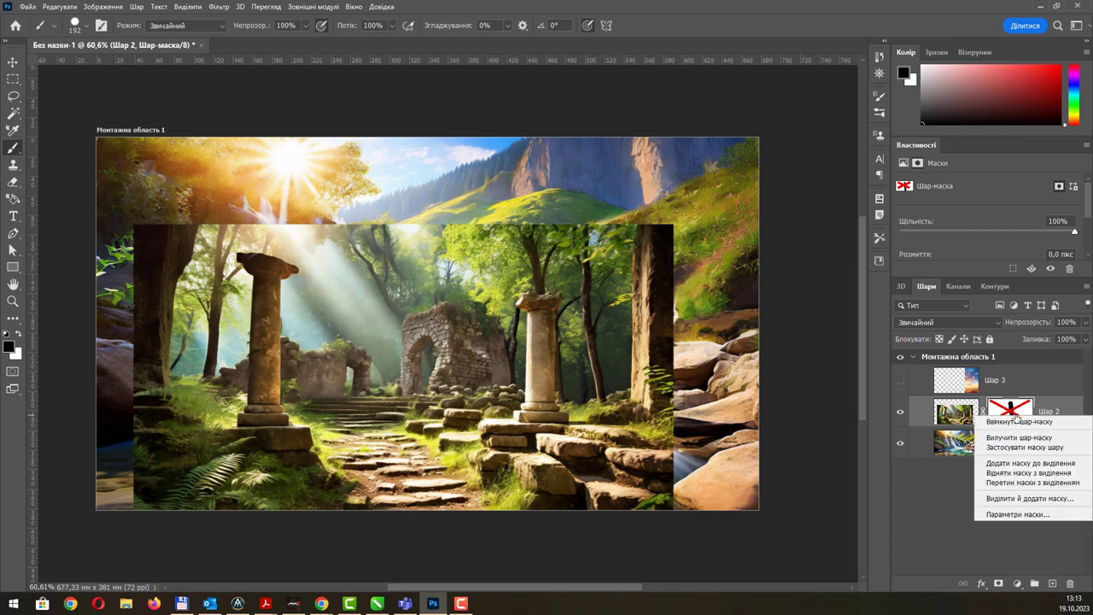
left_click(1016, 422)
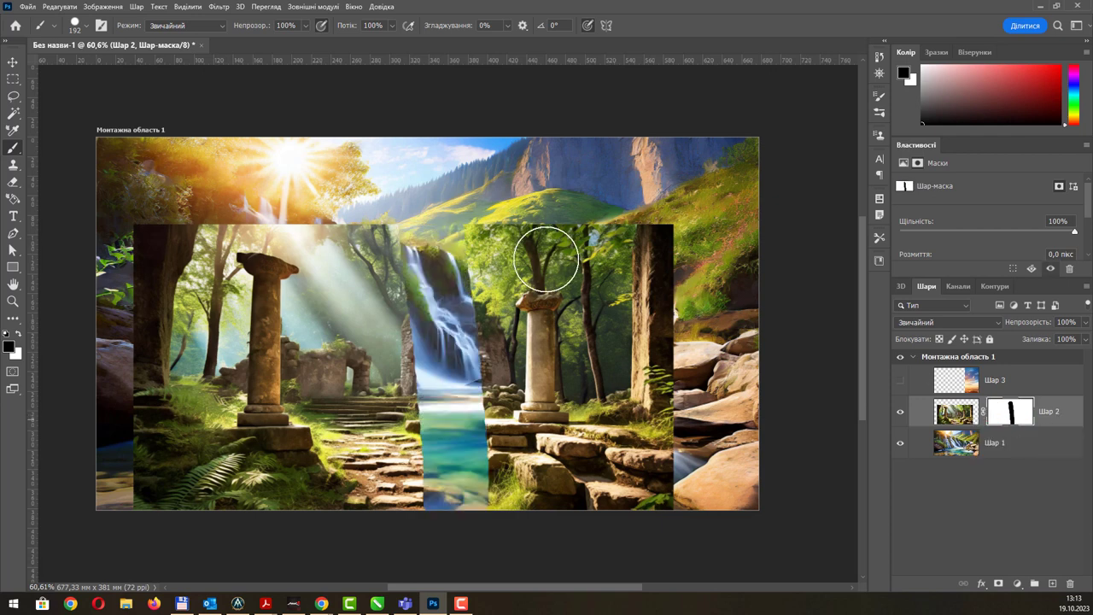
key("ctrl+z")
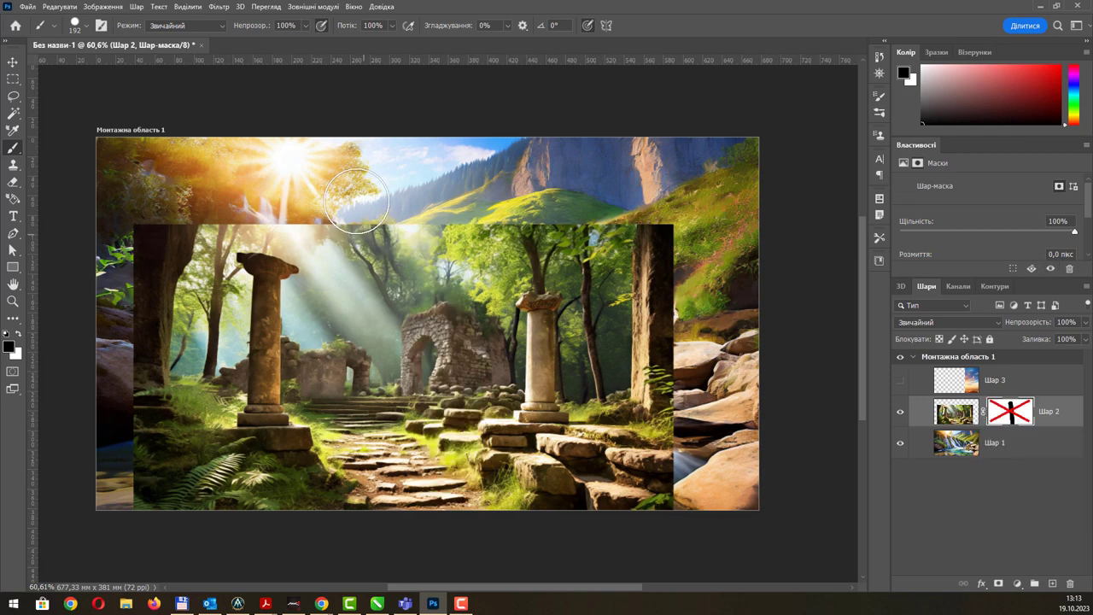
Soften the brush to 0% hardness and mask out a band along the top of the ruins
right_click(418, 222)
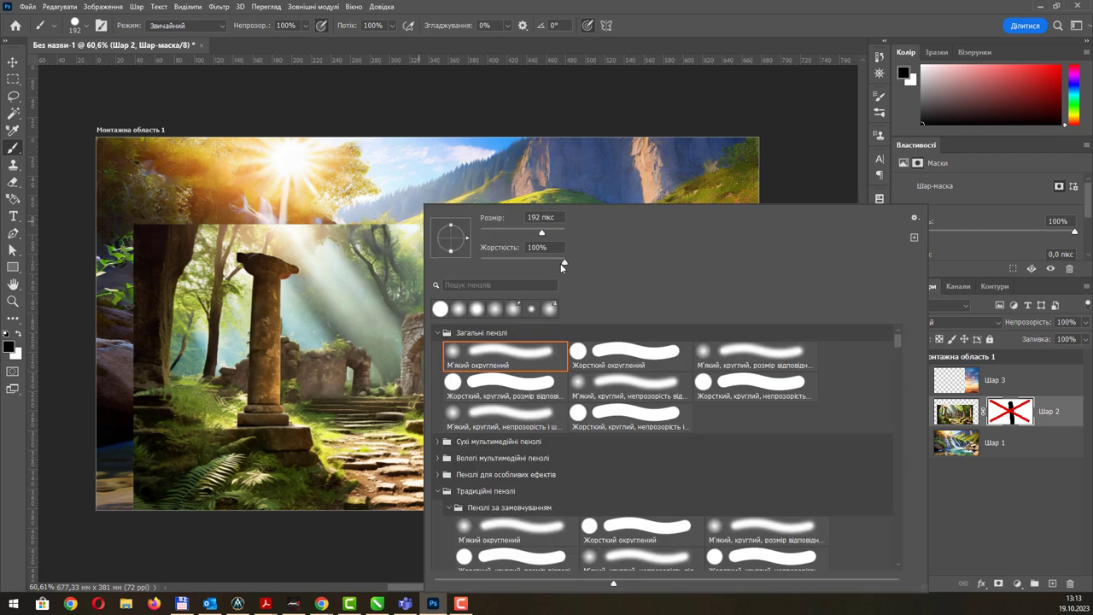
left_click_drag(564, 262, 475, 265)
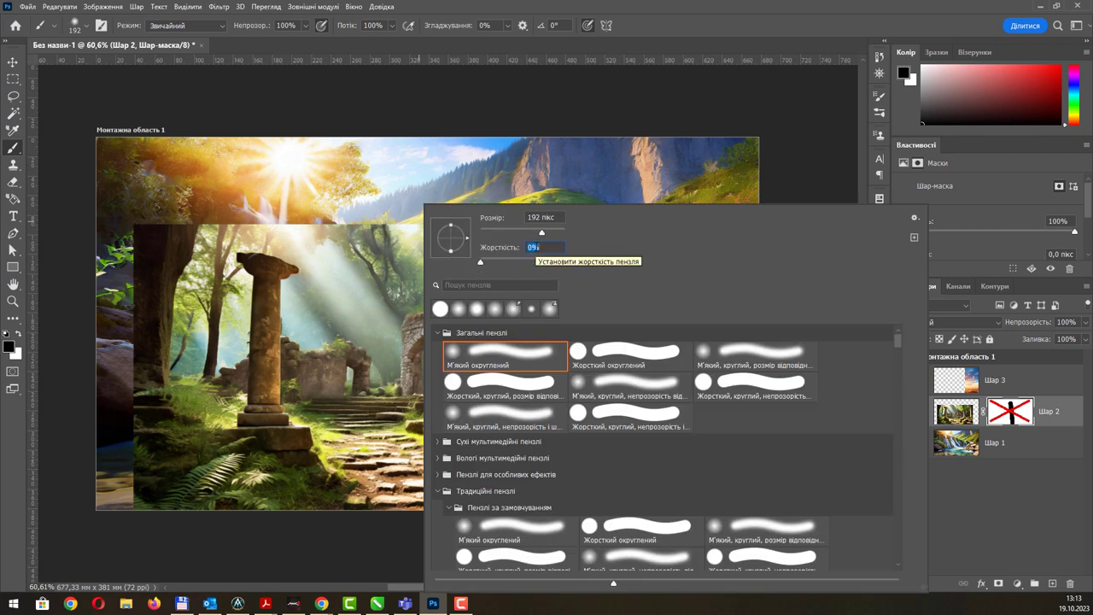
left_click(665, 33)
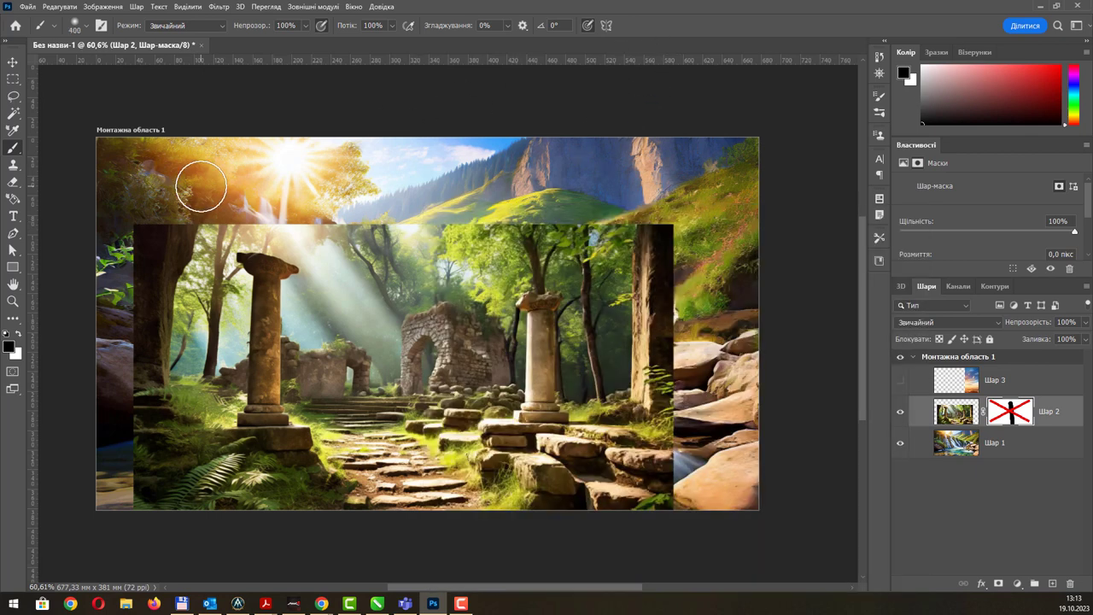
mouse_move(200, 186)
left_mouse_down()
mouse_move(162, 196)
mouse_move(481, 170)
mouse_move(581, 197)
left_mouse_up()
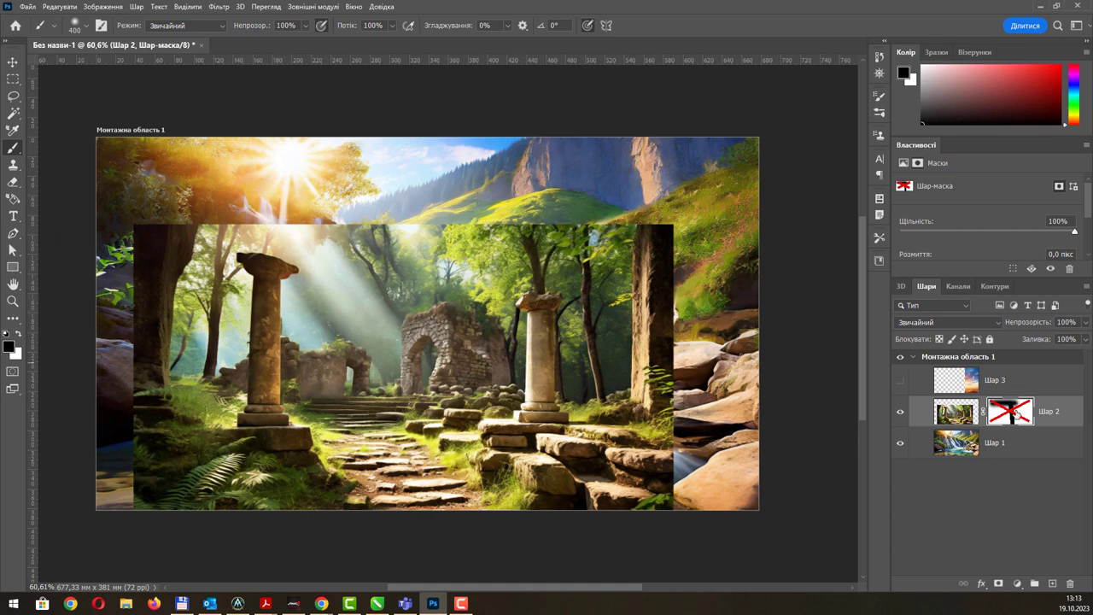
mouse_move(374, 257)
left_mouse_down()
mouse_move(146, 182)
mouse_move(641, 208)
mouse_move(367, 230)
left_mouse_up()
Re-enable the layer mask and fill it white to reset the ruins
right_click(1013, 407)
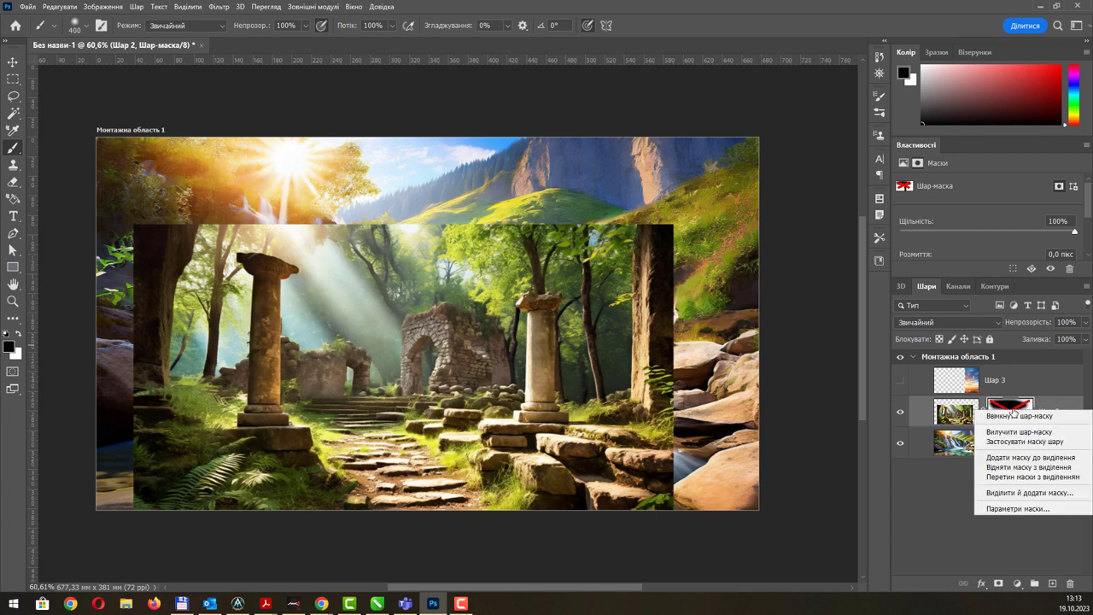
left_click(1020, 416)
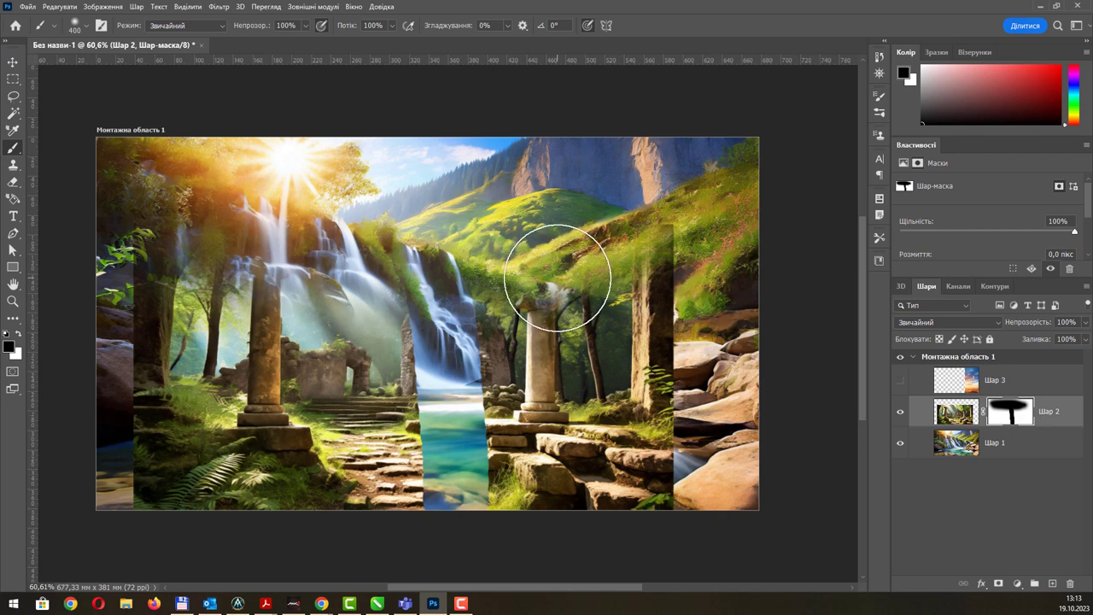
key("ctrl+a")
key("Delete")
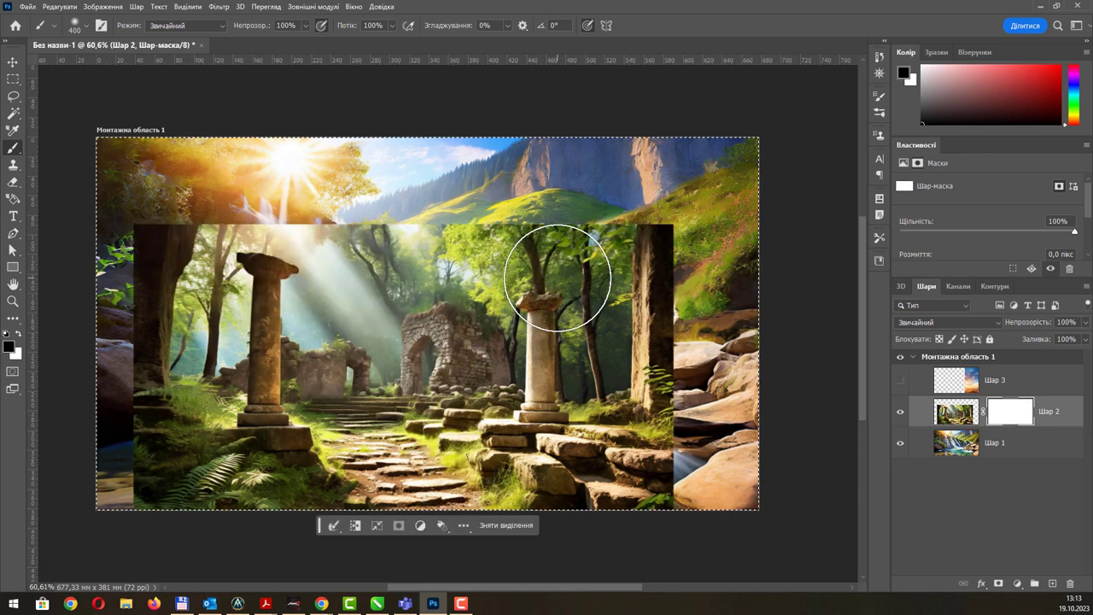
key("ctrl+d")
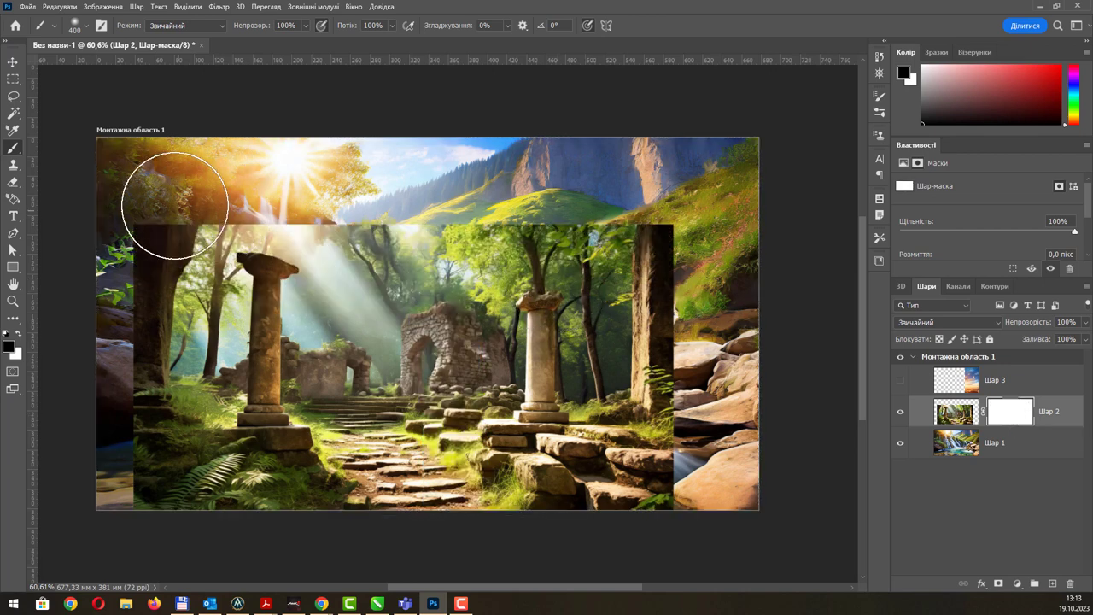
Paint the mask at about 72% opacity to reveal trees, waterfalls and rocks around the ruins
left_click_drag(170, 202, 678, 200)
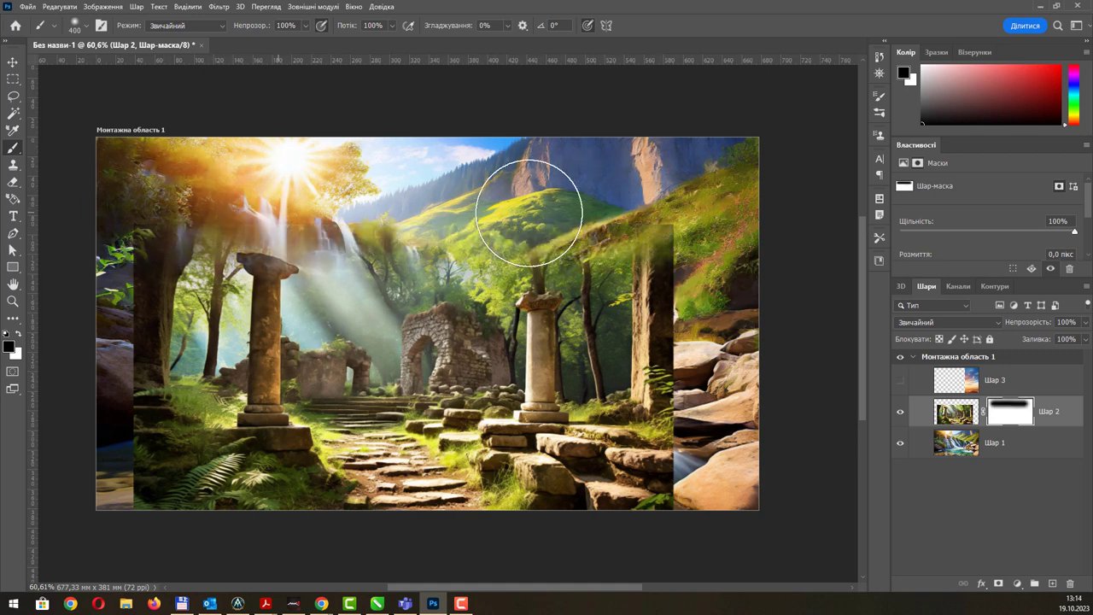
left_click_drag(524, 195, 696, 233)
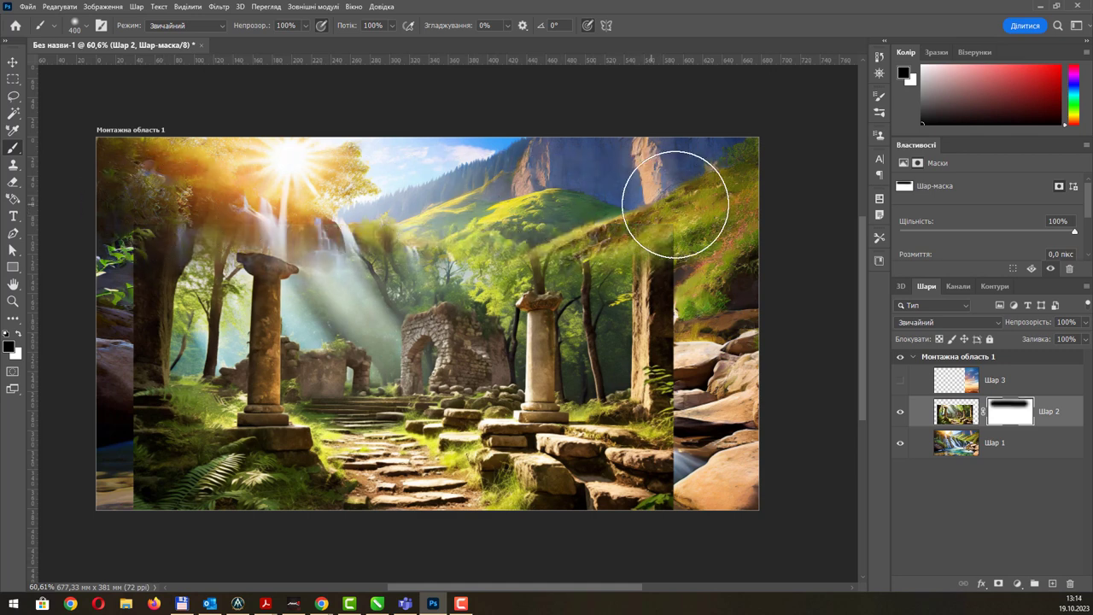
left_click(306, 25)
left_click_drag(296, 39, 290, 39)
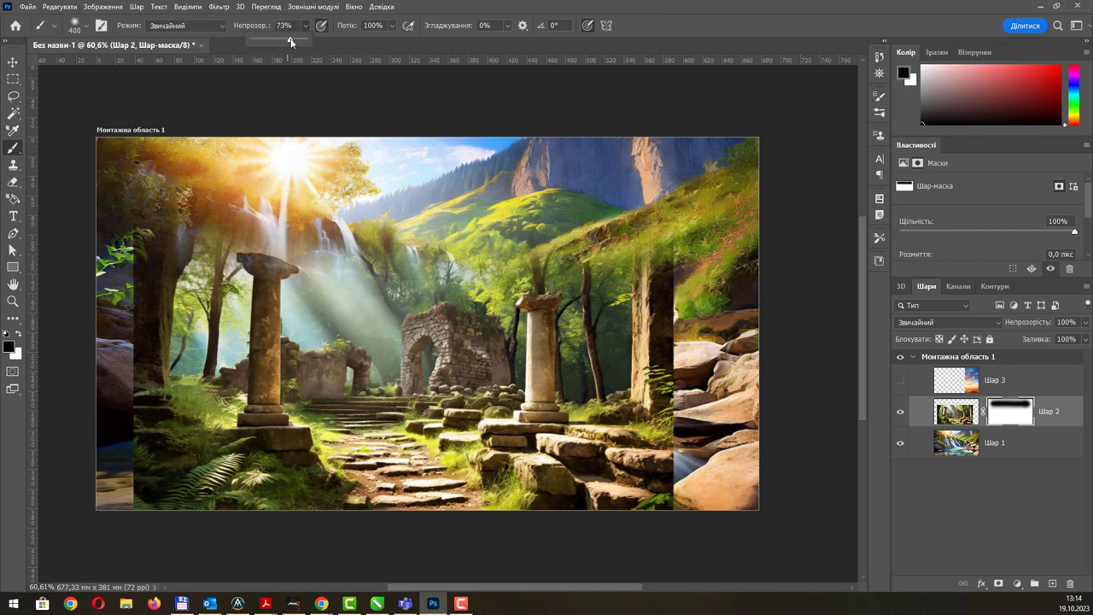
mouse_move(627, 264)
left_mouse_down()
mouse_move(690, 302)
mouse_move(644, 309)
left_mouse_up()
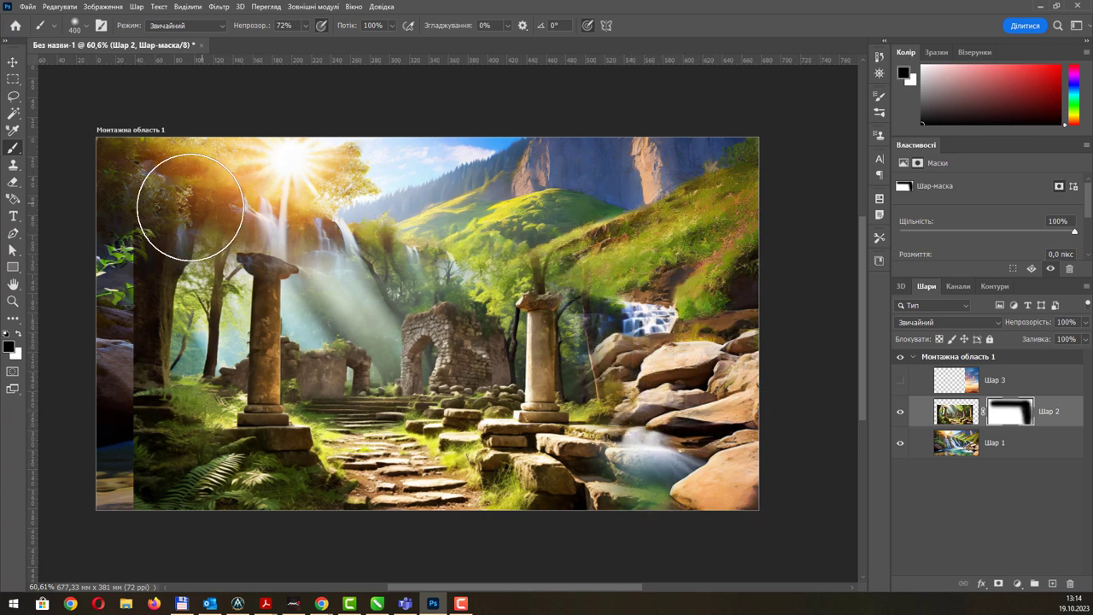
mouse_move(182, 203)
left_mouse_down()
mouse_move(136, 468)
mouse_move(232, 537)
mouse_move(245, 517)
mouse_move(195, 512)
left_mouse_up()
mouse_move(164, 356)
left_mouse_down()
mouse_move(165, 262)
mouse_move(245, 196)
mouse_move(379, 303)
mouse_move(402, 372)
mouse_move(354, 366)
mouse_move(395, 415)
mouse_move(334, 390)
mouse_move(378, 419)
left_mouse_up()
Shrink the brush to 250 and reveal the pool, stairs and small right-hand waterfall
key("bracketleft")
key("bracketleft")
key("bracketleft")
mouse_move(499, 404)
left_mouse_down()
mouse_move(391, 427)
mouse_move(364, 418)
mouse_move(384, 411)
mouse_move(361, 371)
mouse_move(366, 341)
mouse_move(316, 344)
mouse_move(395, 427)
mouse_move(405, 453)
mouse_move(401, 395)
mouse_move(415, 495)
mouse_move(435, 479)
mouse_move(476, 518)
mouse_move(425, 510)
left_mouse_up()
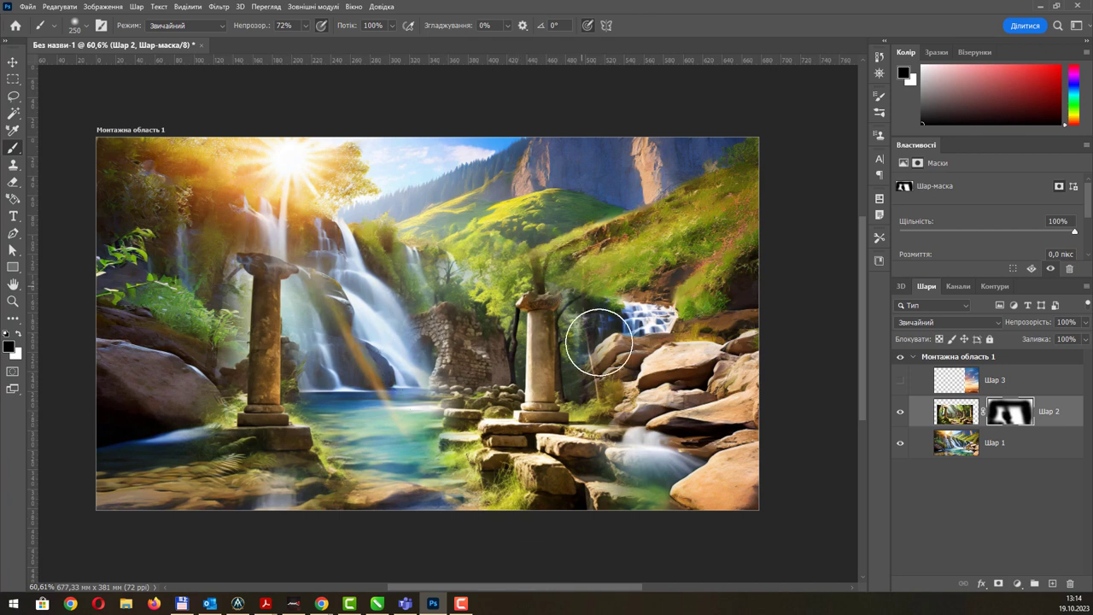
left_click_drag(606, 334, 600, 366)
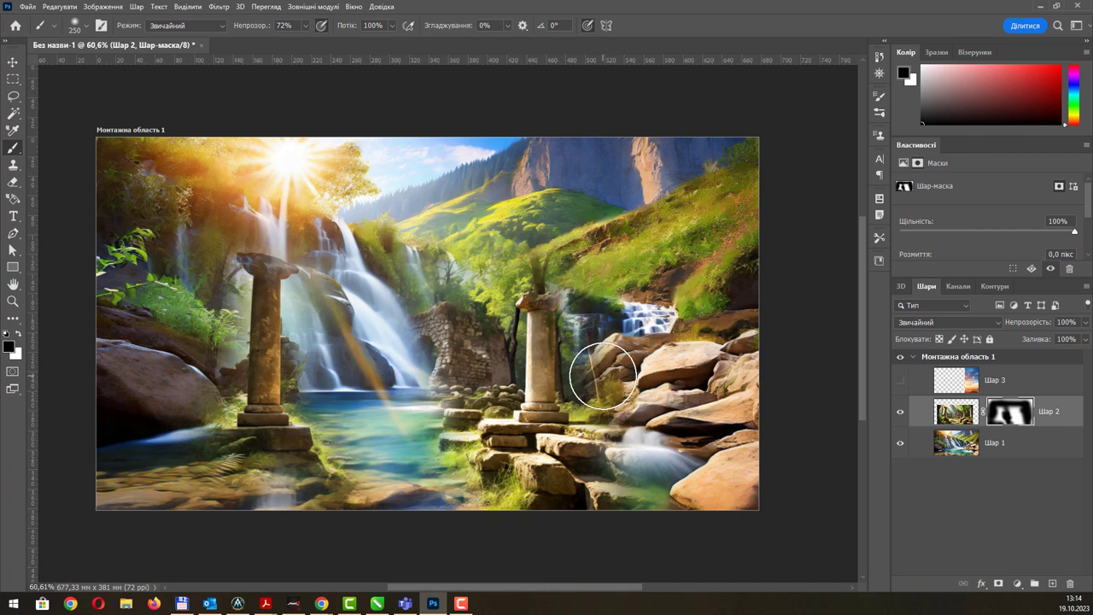
left_click(20, 333)
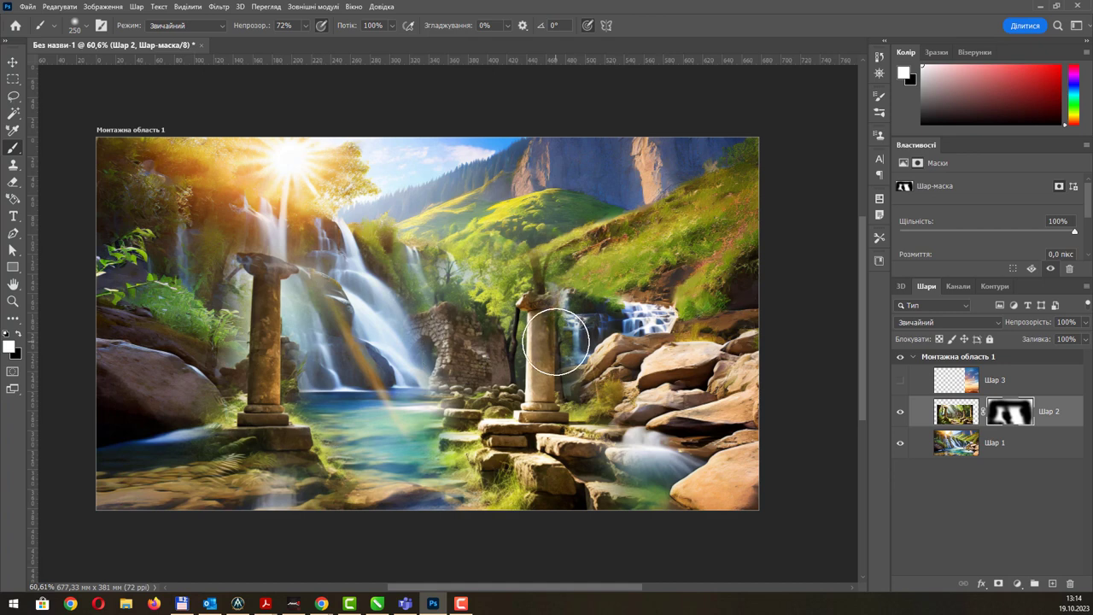
Shrink the mask brush further for detail work
key("bracketleft")
key("bracketleft")
key("bracketleft")
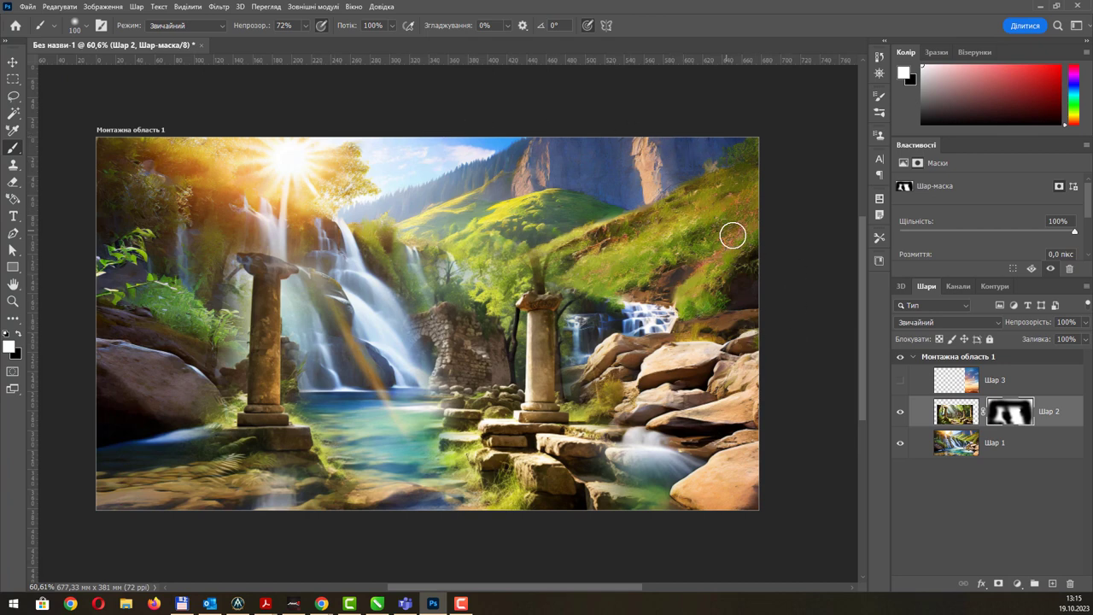
Show the planet sky layer Шар 3 and drag it roughly into place
left_click(899, 381)
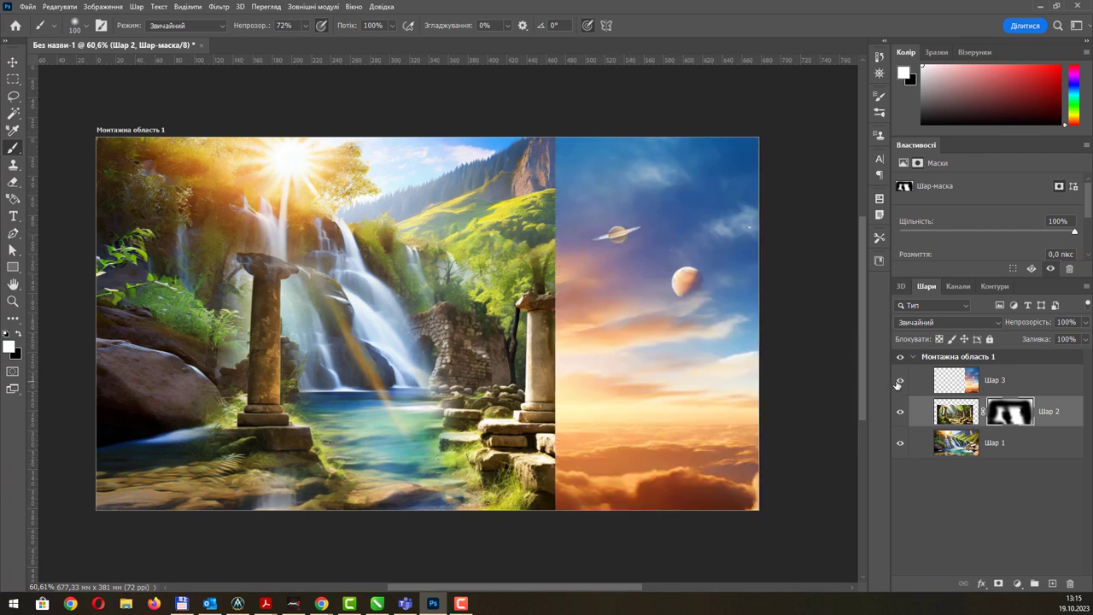
key("v")
left_click_drag(673, 245, 586, 231)
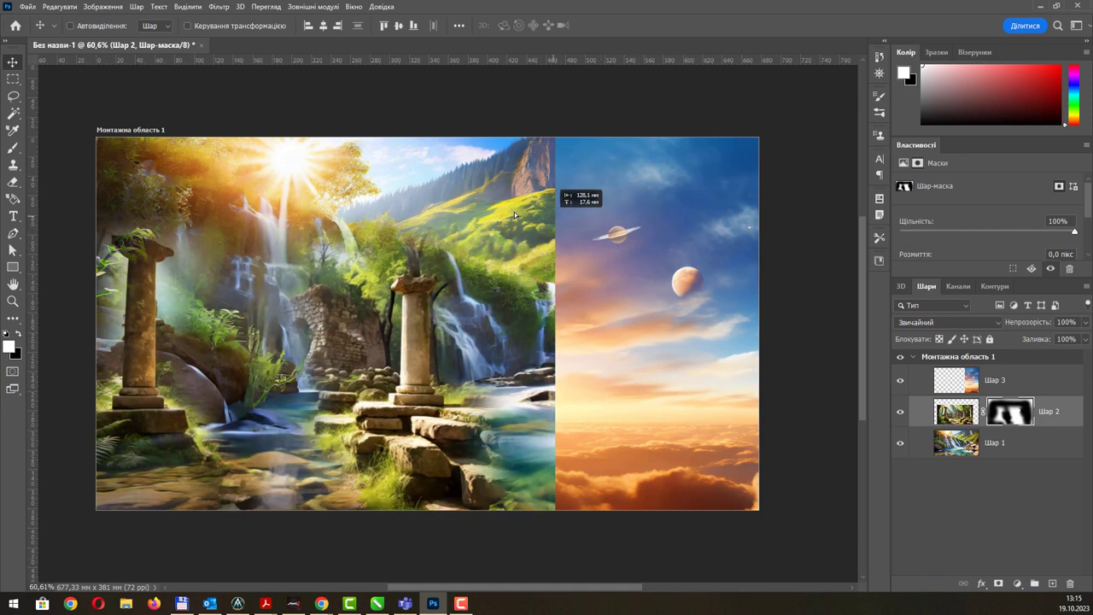
left_click_drag(680, 200, 410, 128)
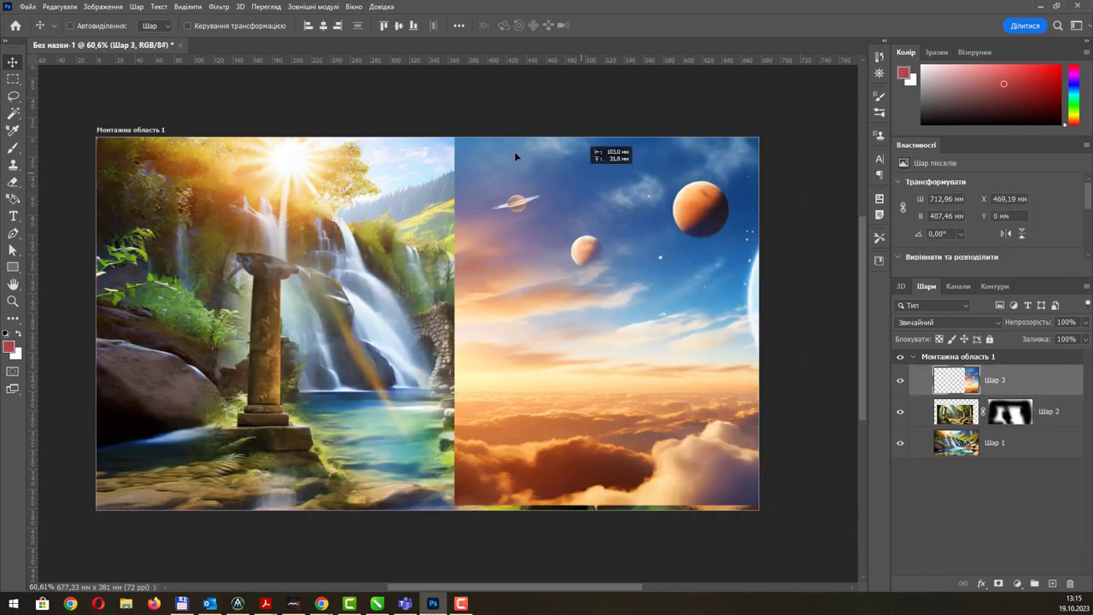
mouse_move(654, 273)
left_mouse_down()
mouse_move(775, 124)
mouse_move(605, 247)
left_mouse_up()
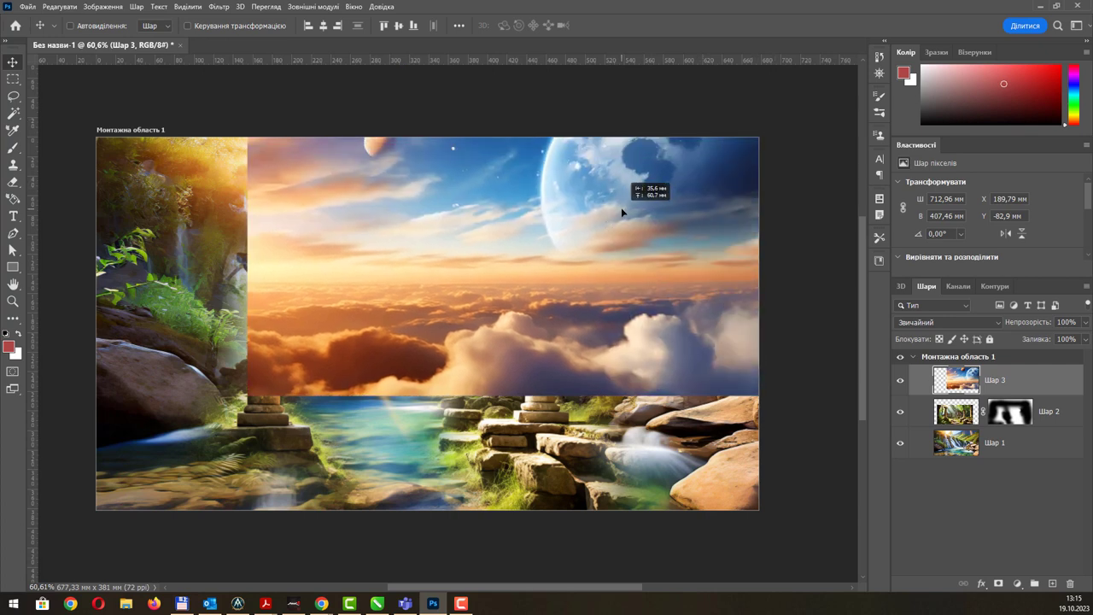
Scale the sky layer to about 82% and reposition it over the upper right
key("ctrl+t")
scroll(541, 298, "down", 3)
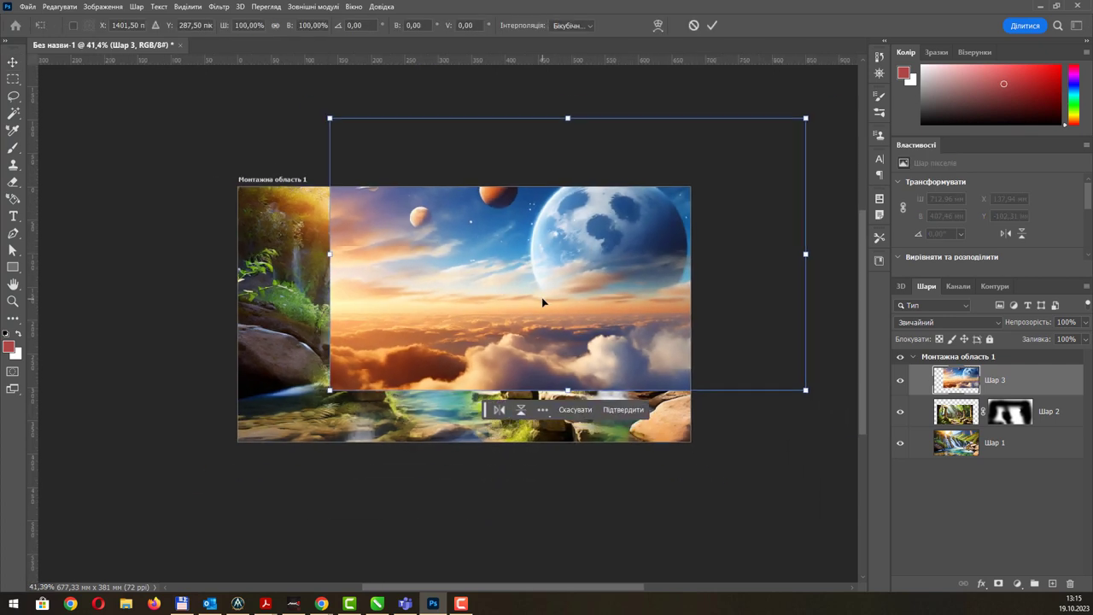
scroll(541, 297, "down", 1)
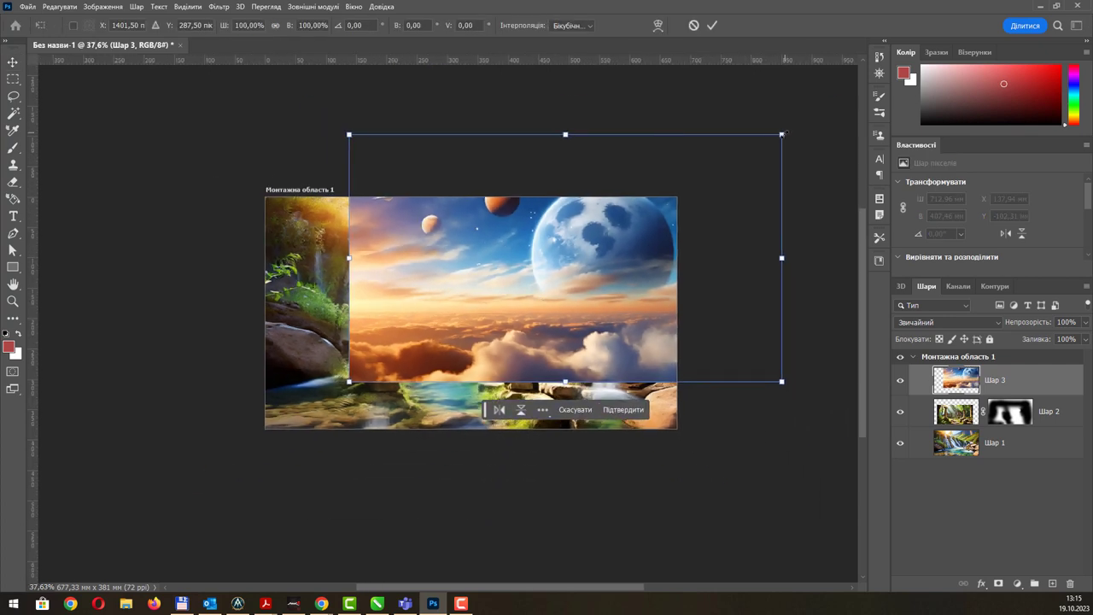
left_click_drag(783, 134, 702, 180)
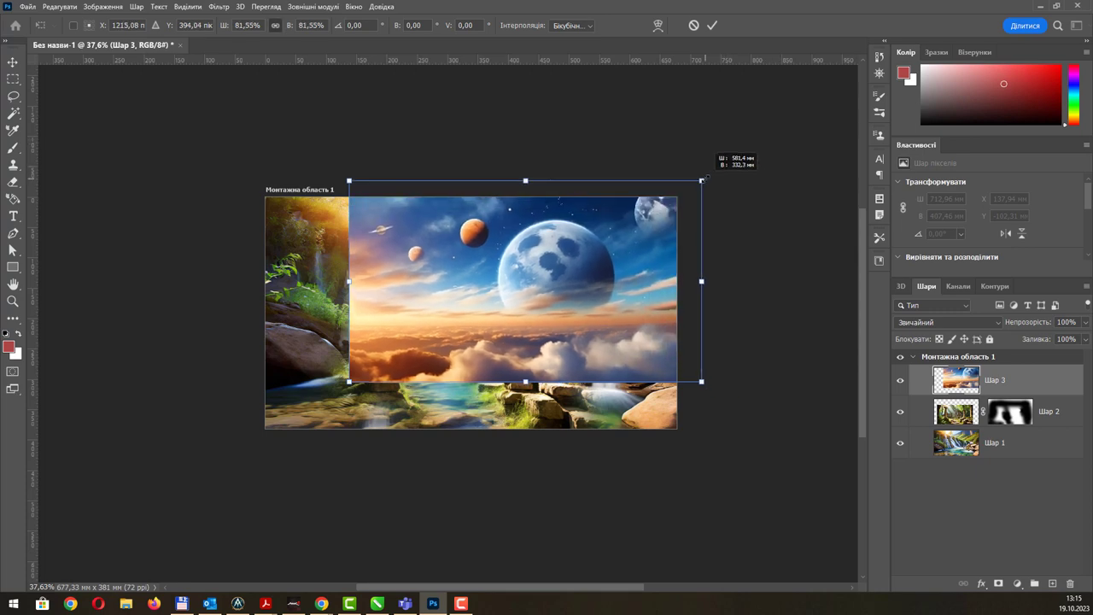
left_click_drag(529, 267, 525, 258)
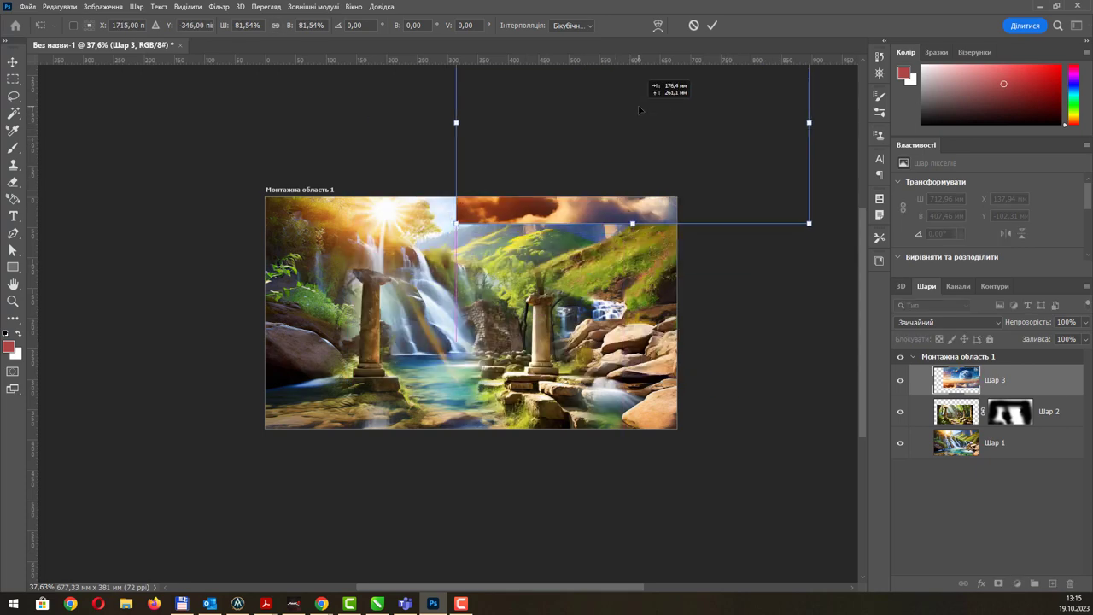
key("Return")
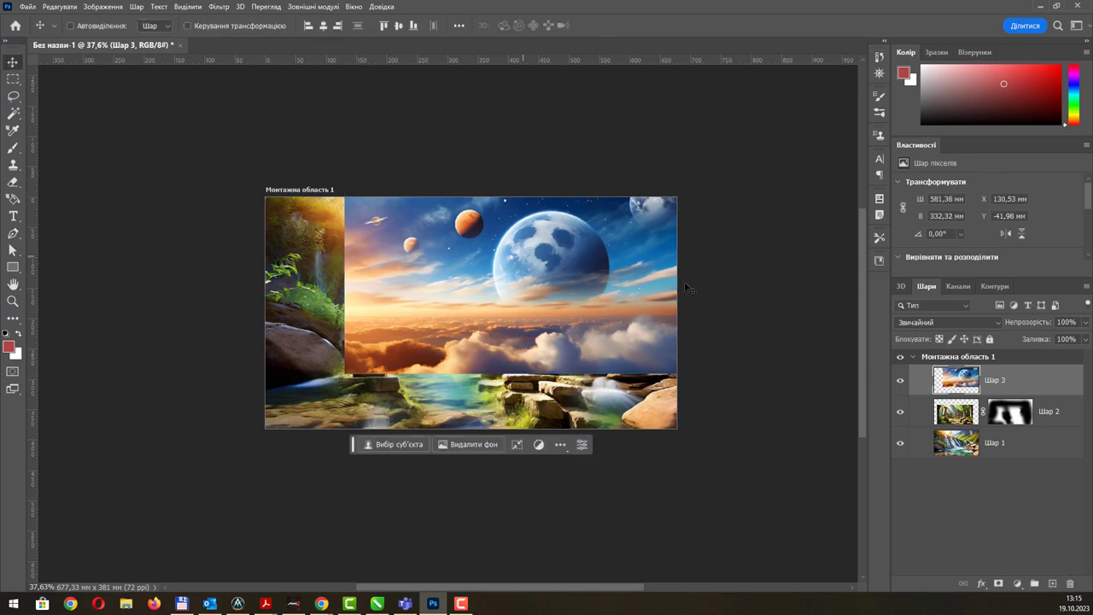
Align the sky layer at 72% opacity, then return it to 100%
left_click(1086, 323)
left_click_drag(1082, 339, 1071, 338)
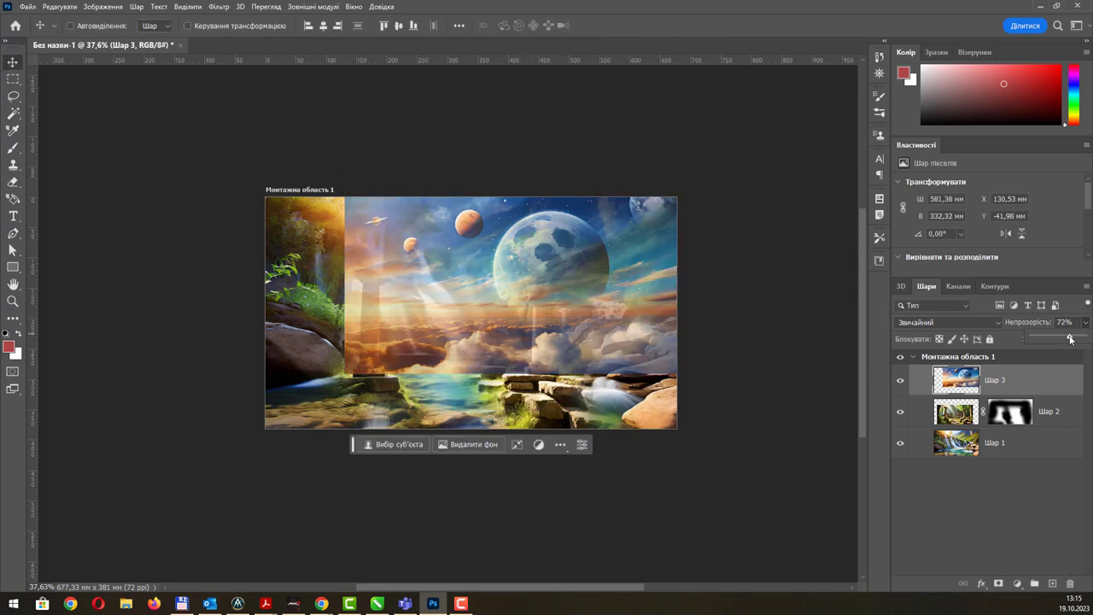
mouse_move(589, 266)
left_mouse_down()
mouse_move(622, 214)
mouse_move(598, 236)
mouse_move(612, 236)
left_mouse_up()
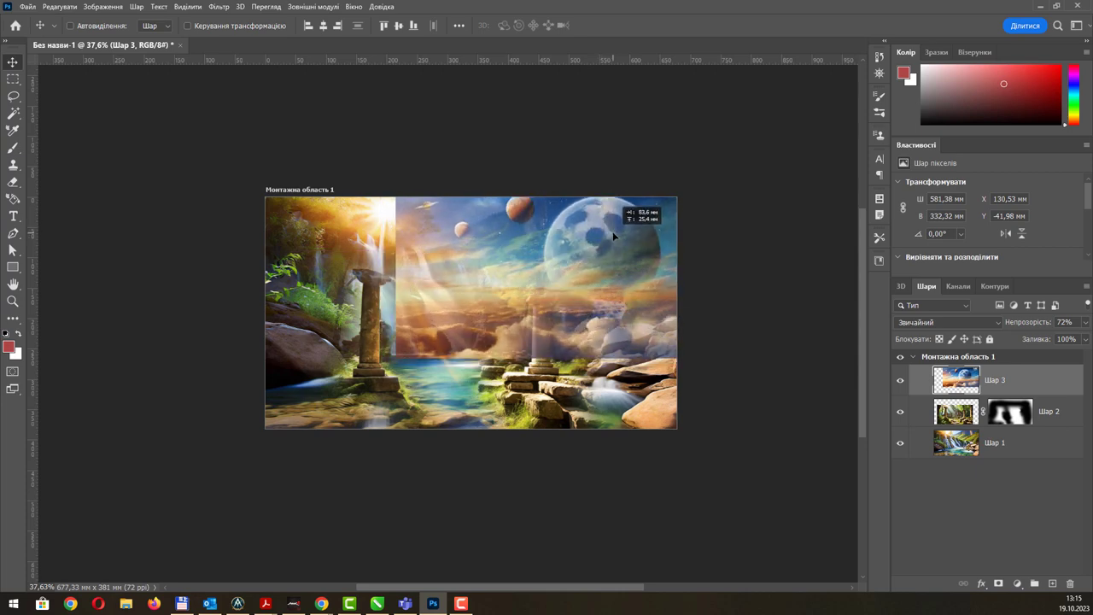
left_click_drag(612, 231, 622, 233)
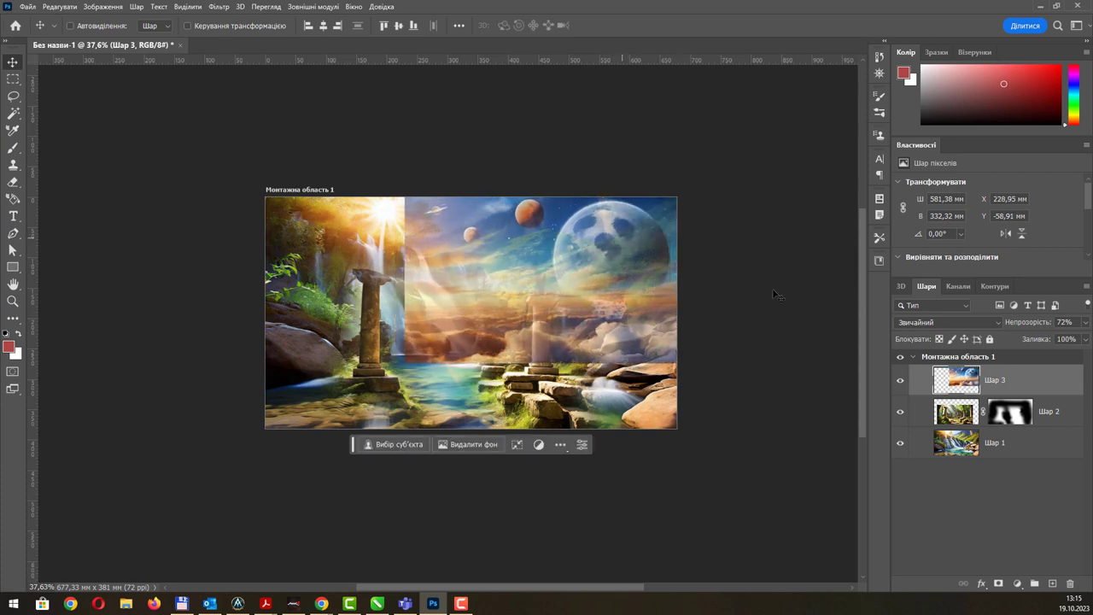
left_click_drag(1074, 339, 1086, 339)
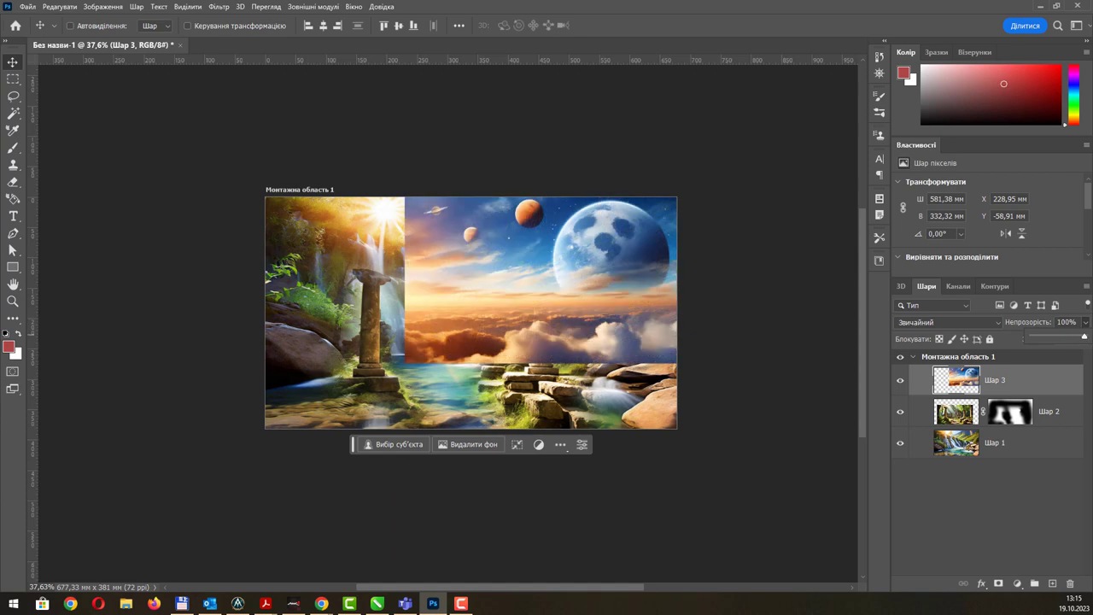
scroll(502, 282, "up", 2)
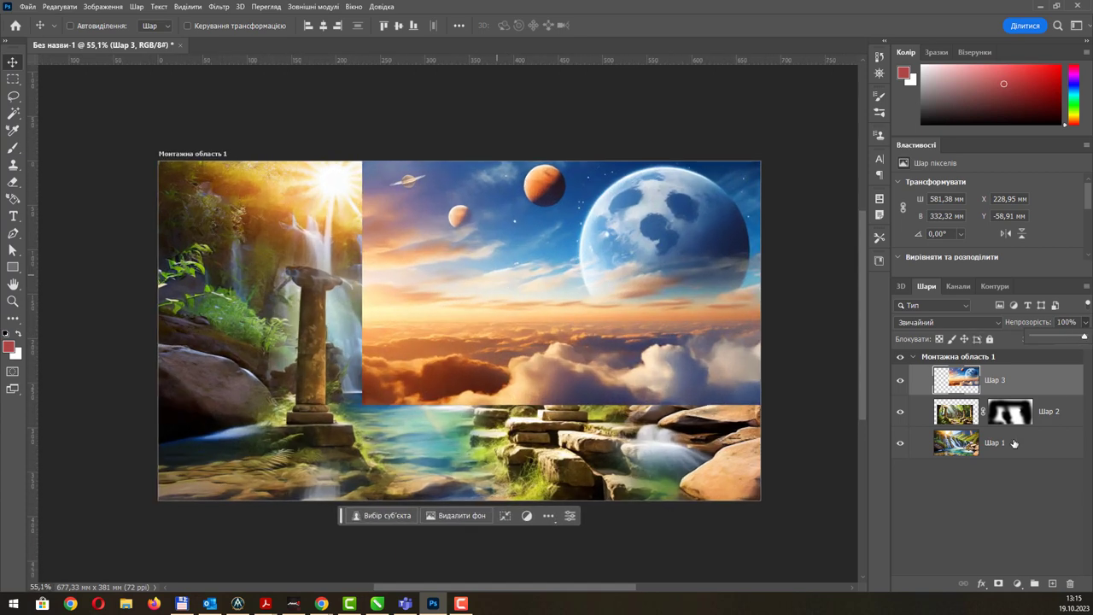
Add a layer mask to Шар 3 and set a 400 px soft round brush
left_click(999, 583)
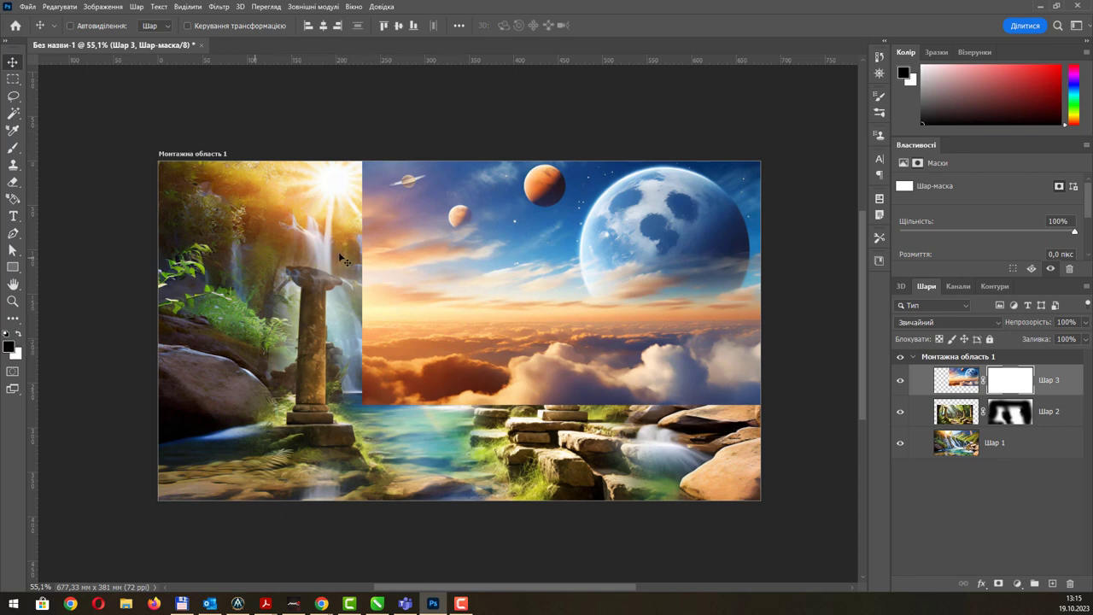
key("b")
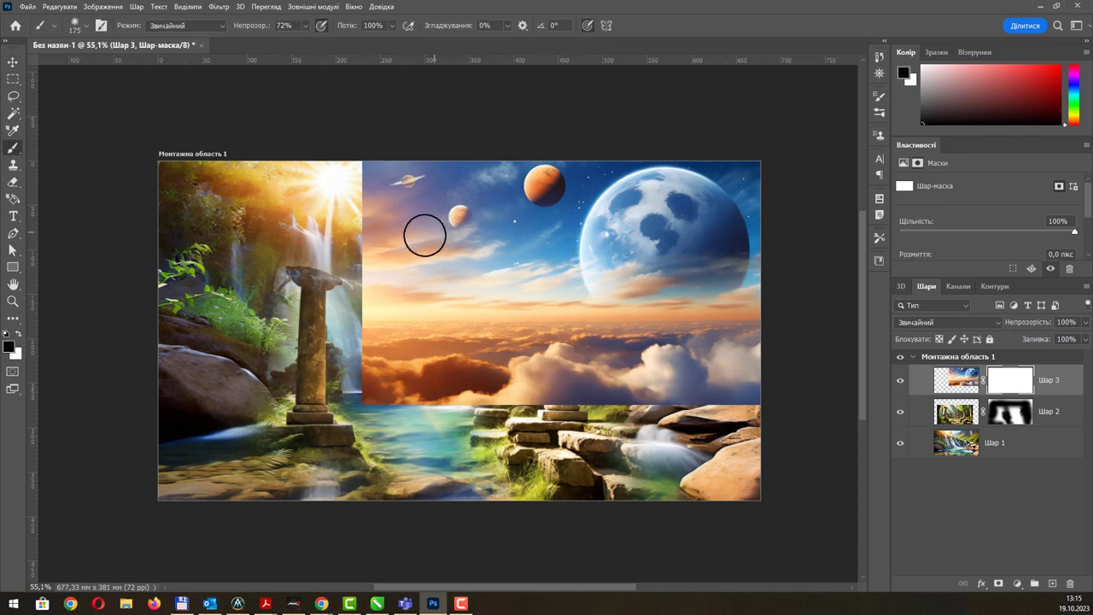
key("bracketright")
key("bracketright")
key("bracketright")
right_click(386, 224)
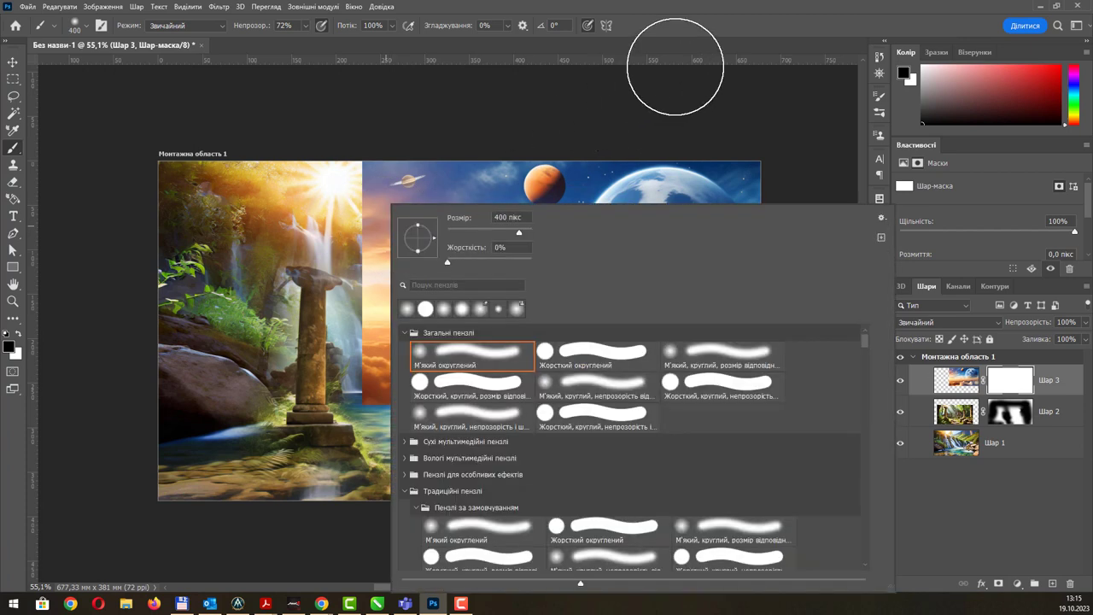
left_click(708, 27)
Mask the sky to reveal the waterfall, pillars and ruins wall, then return to Firefly
left_click_drag(338, 171, 338, 282)
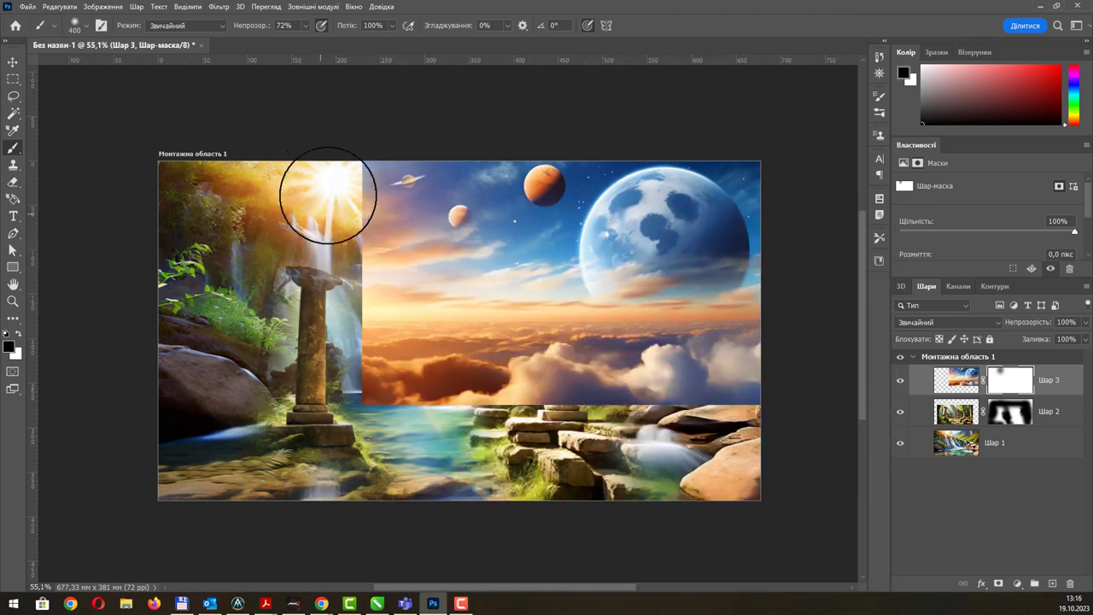
mouse_move(340, 390)
left_mouse_down()
mouse_move(427, 415)
mouse_move(513, 397)
mouse_move(671, 402)
mouse_move(449, 413)
mouse_move(556, 385)
mouse_move(766, 361)
mouse_move(649, 390)
mouse_move(435, 379)
mouse_move(486, 334)
mouse_move(293, 336)
mouse_move(321, 369)
mouse_move(363, 342)
mouse_move(607, 375)
mouse_move(794, 322)
mouse_move(501, 366)
mouse_move(603, 339)
mouse_move(761, 351)
mouse_move(718, 341)
mouse_move(628, 359)
mouse_move(478, 361)
mouse_move(469, 336)
mouse_move(389, 332)
mouse_move(361, 293)
mouse_move(285, 257)
mouse_move(334, 178)
mouse_move(317, 176)
mouse_move(174, 347)
mouse_move(310, 253)
left_mouse_up()
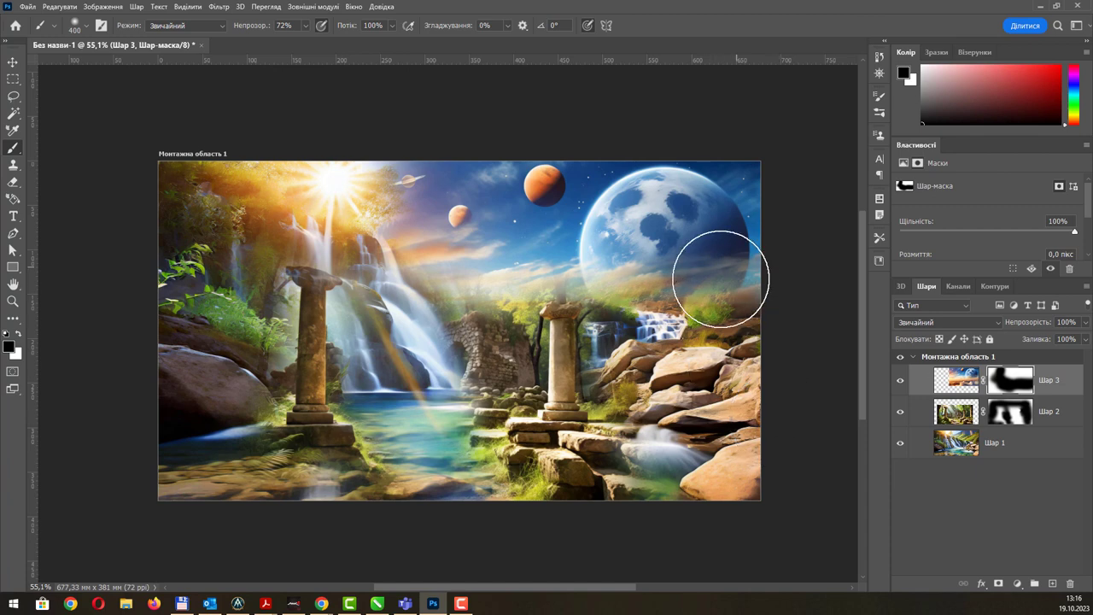
mouse_move(527, 318)
left_mouse_down()
mouse_move(507, 313)
mouse_move(501, 237)
mouse_move(451, 214)
mouse_move(436, 297)
left_mouse_up()
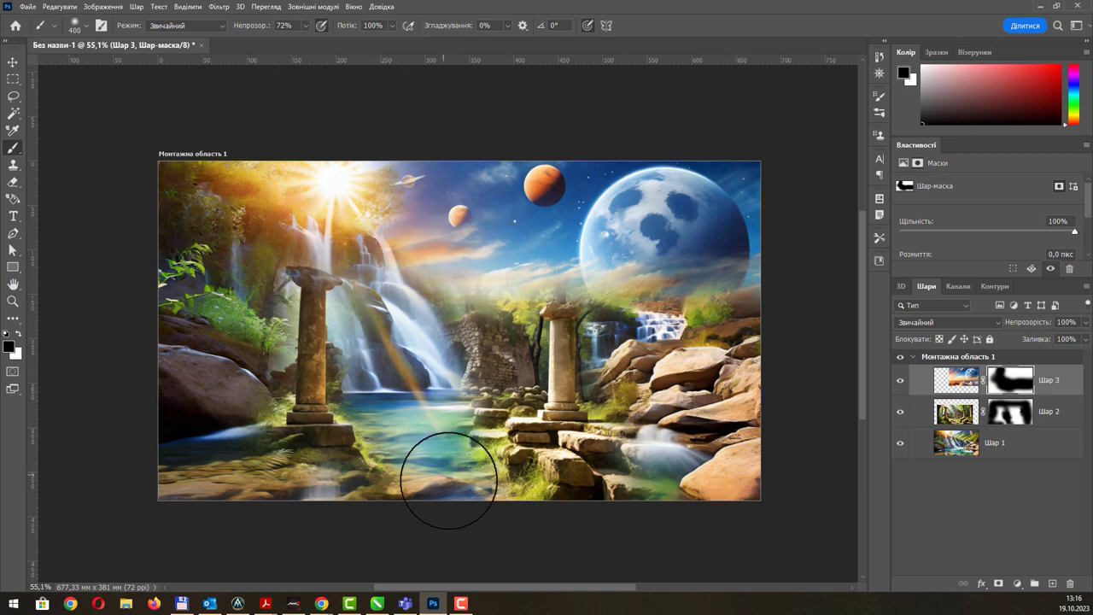
left_click_drag(447, 469, 475, 356)
scroll(469, 368, "up", 1)
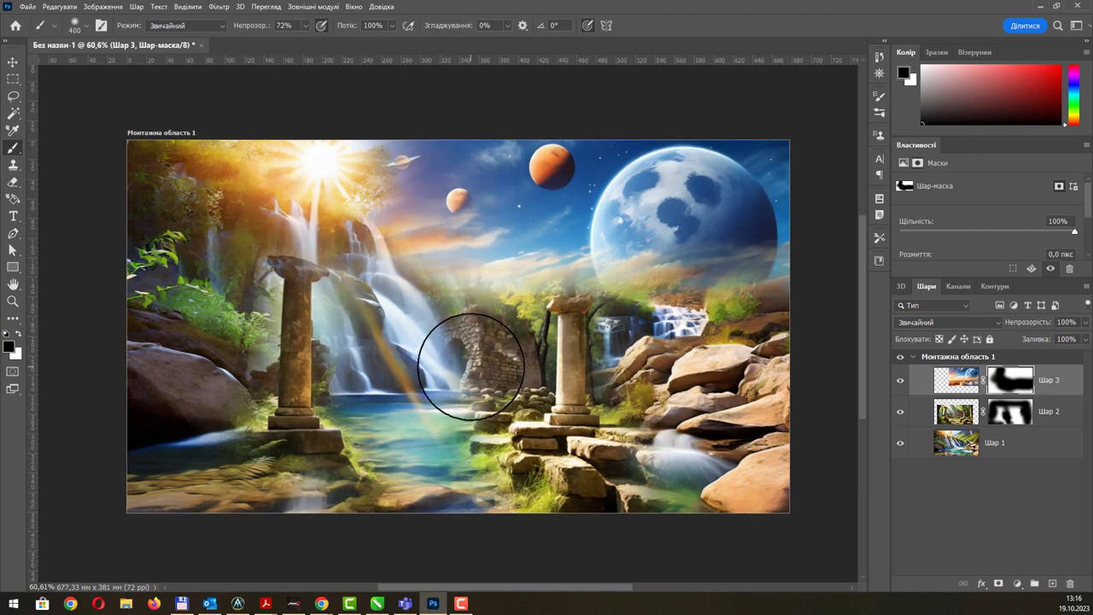
scroll(468, 362, "up", 1)
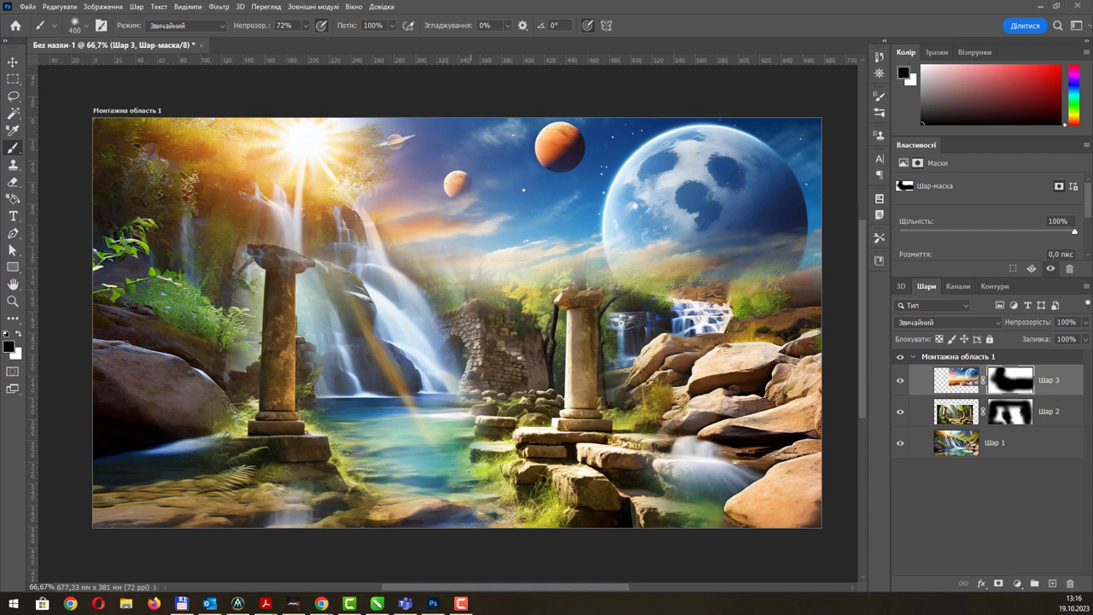
left_click(321, 604)
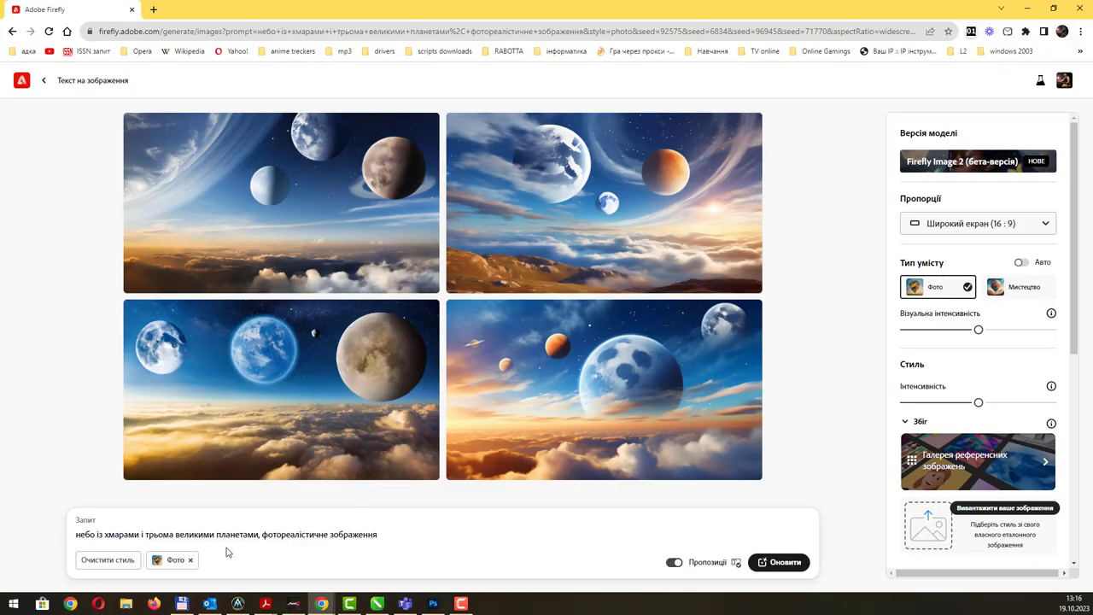
Replace the sky part of the prompt with 'дві людини сперечаються,' and generate
left_click_drag(258, 533, 21, 534)
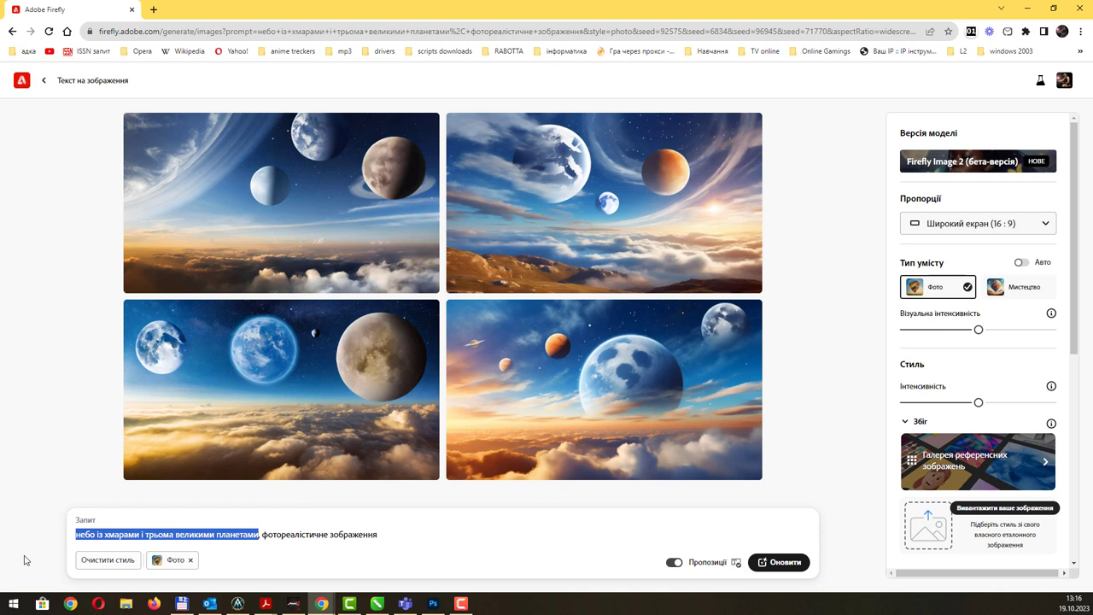
type("дв")
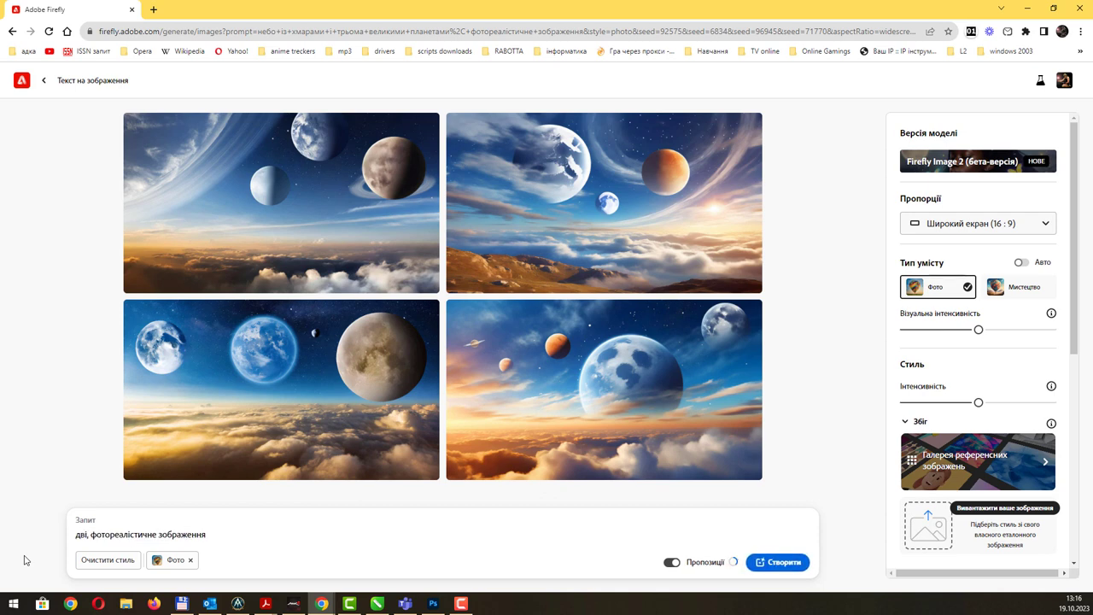
type("і людини сп")
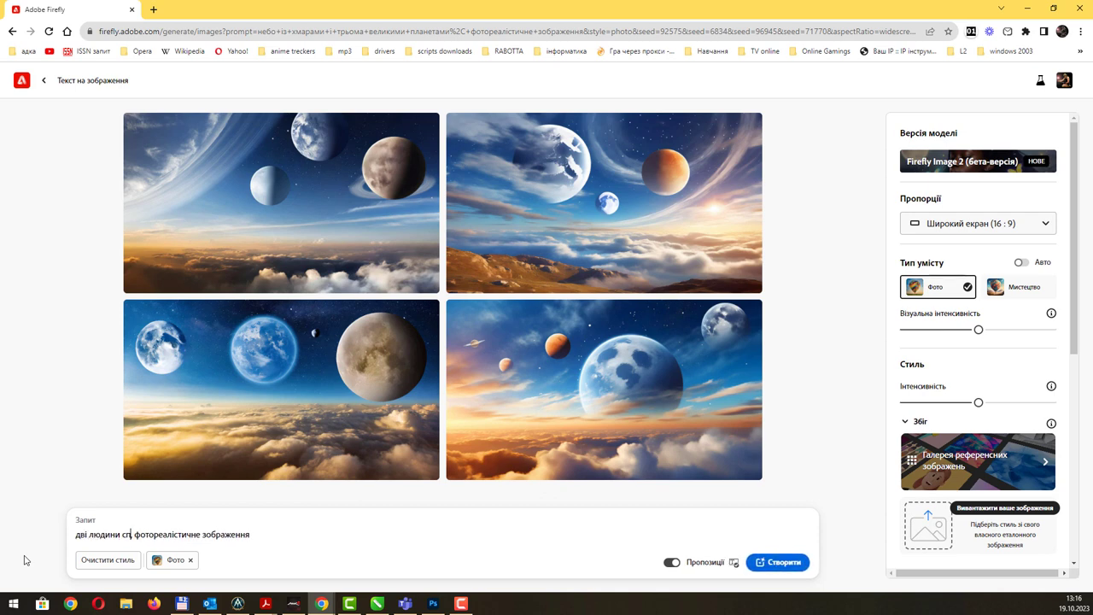
type("еречають")
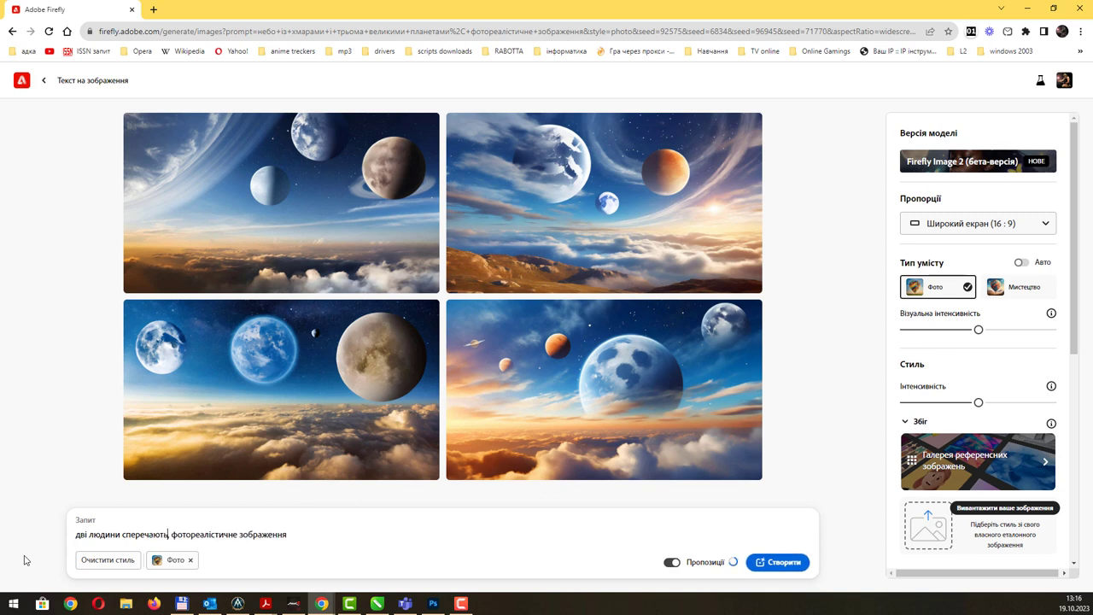
type("ся,")
key("Return")
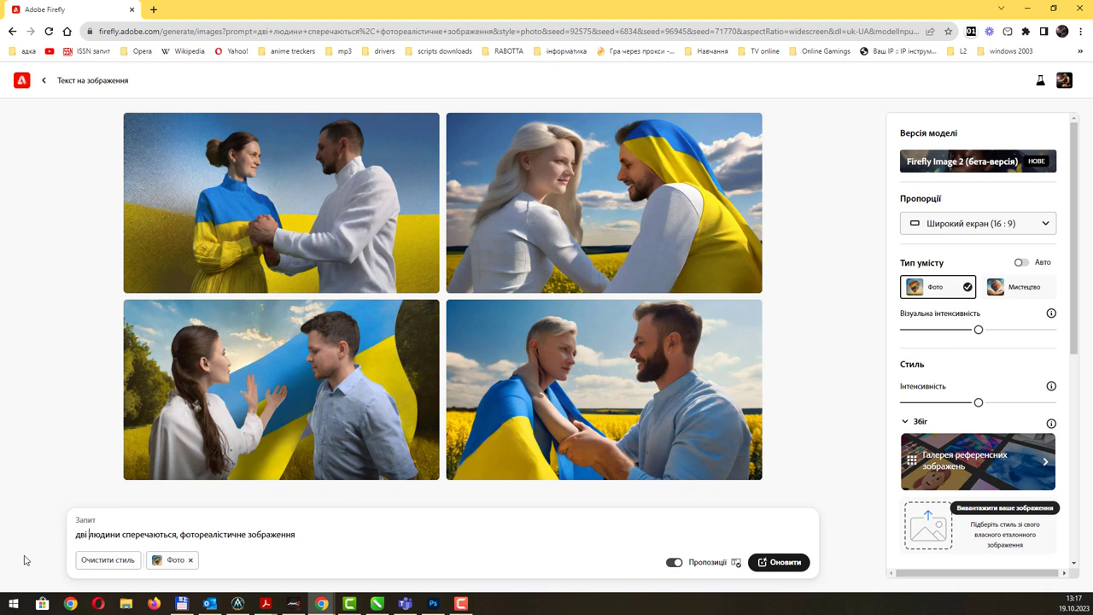
Change 'сперечаються' to 'що лаються,' in the prompt and regenerate
type("що")
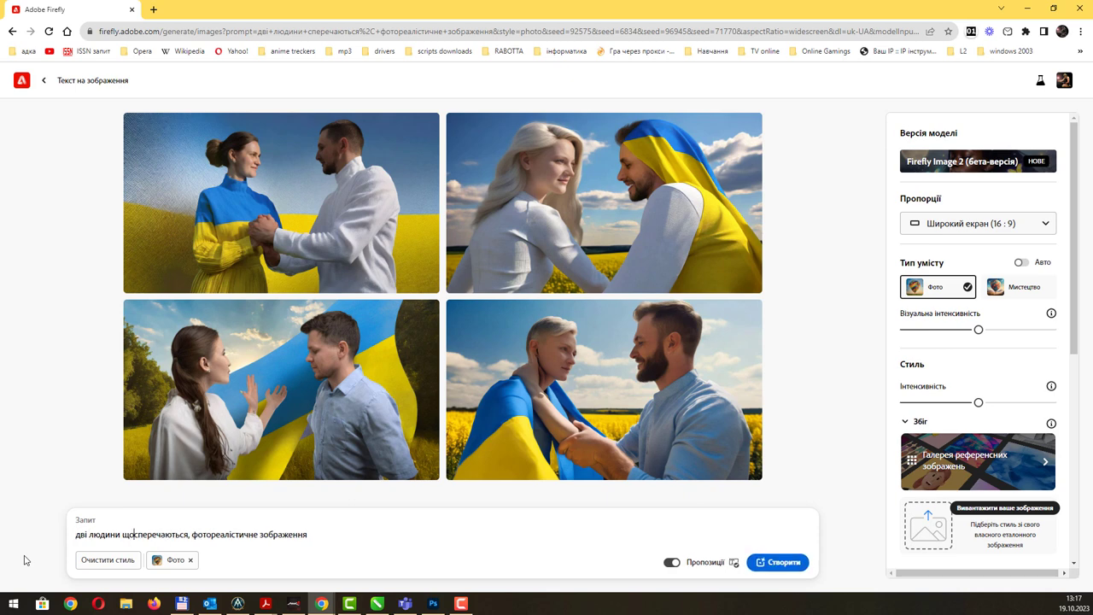
key("ctrl+shift+Right")
type("лаються")
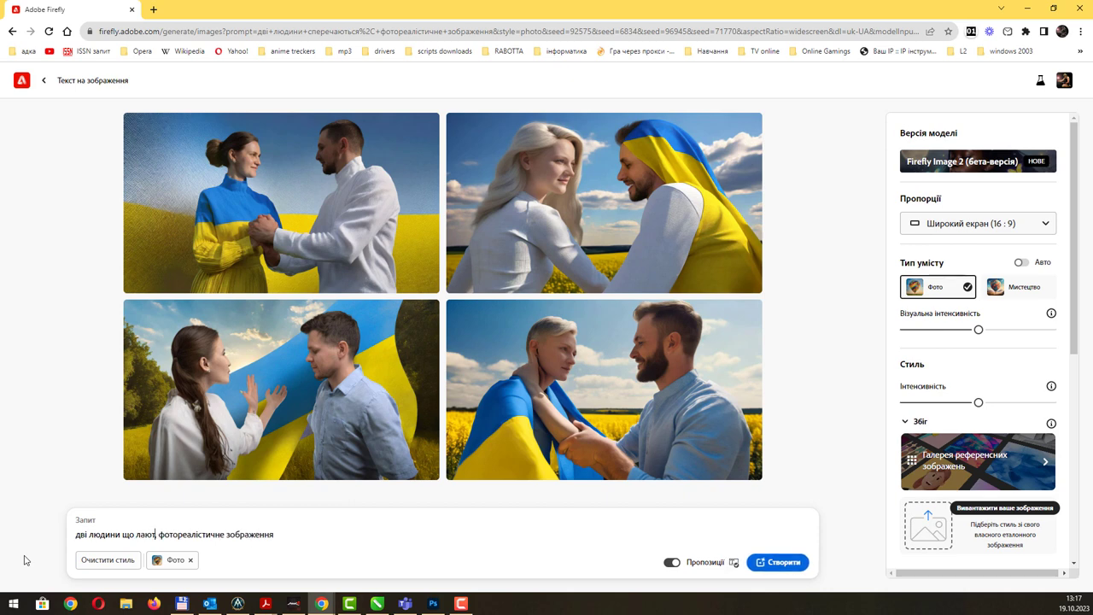
type(",")
key("Return")
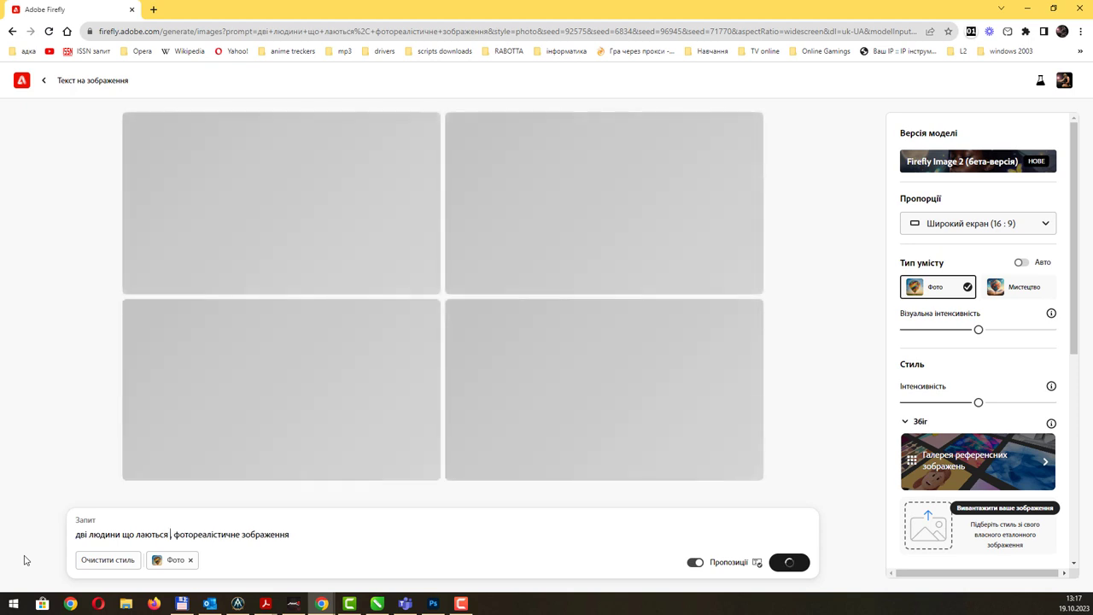
Replace the comma after 'лаються' with 'у повний зріст,' and generate full-length images
key("BackSpace")
type("у повний")
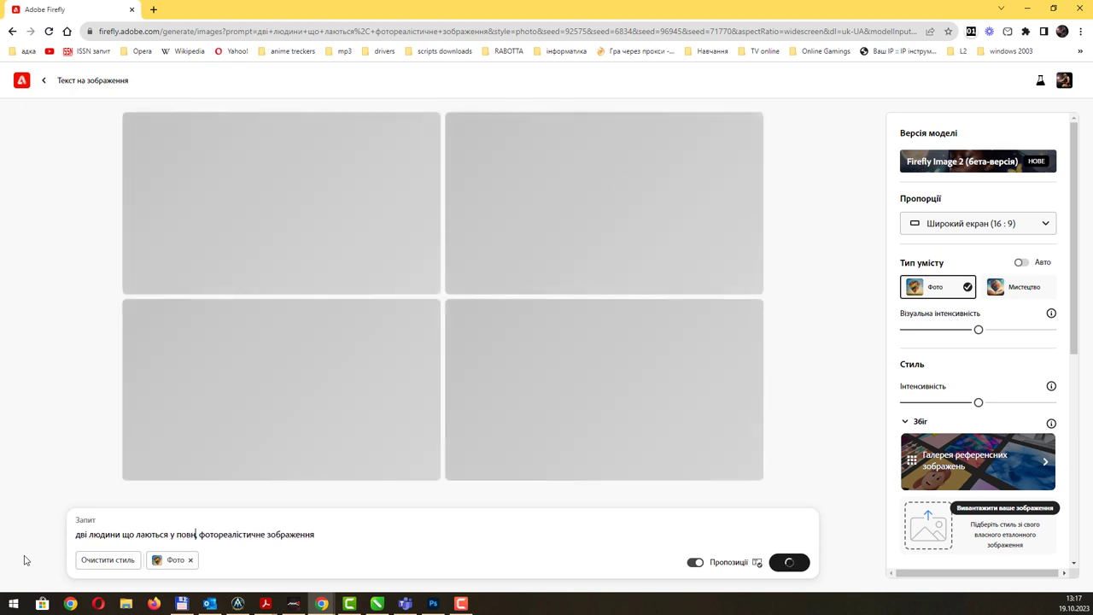
type(" зріст,")
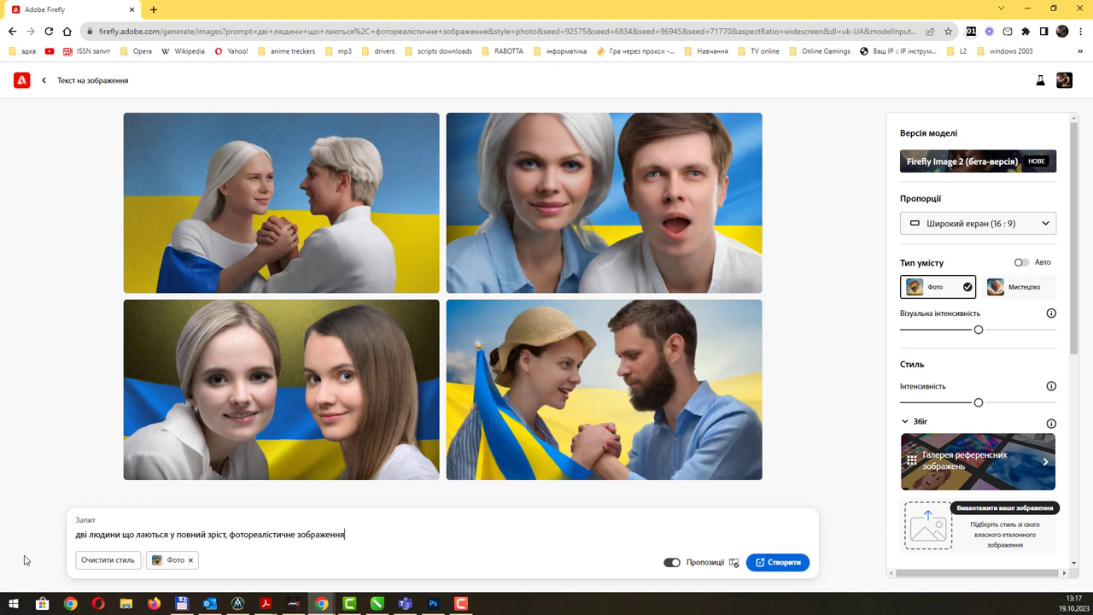
key("Return")
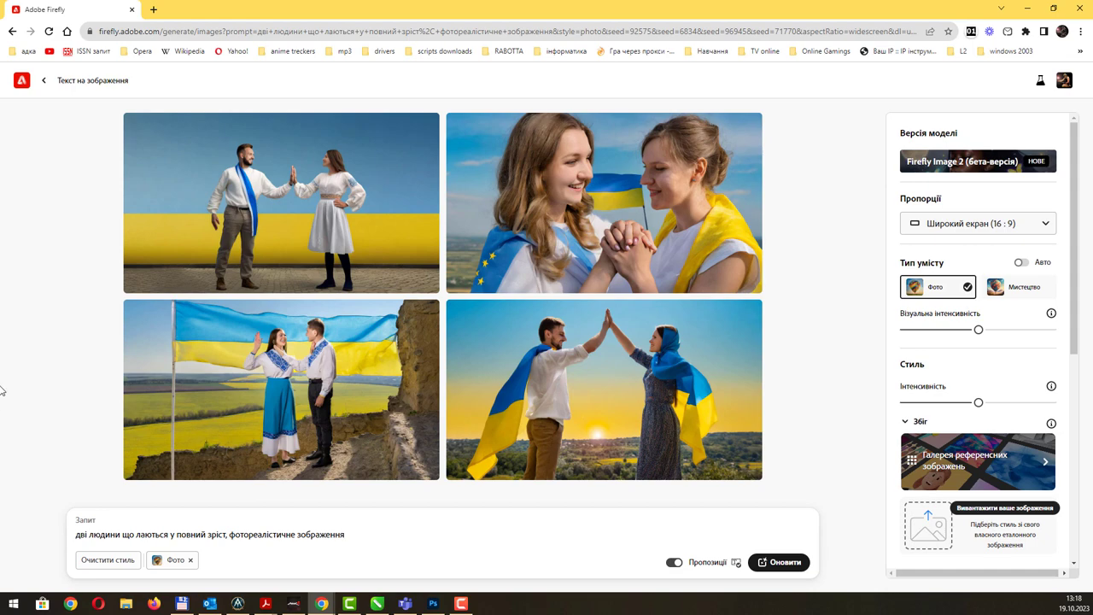
Enlarge the first couple image and copy it via Share > Копіювати зображення
left_click(389, 192)
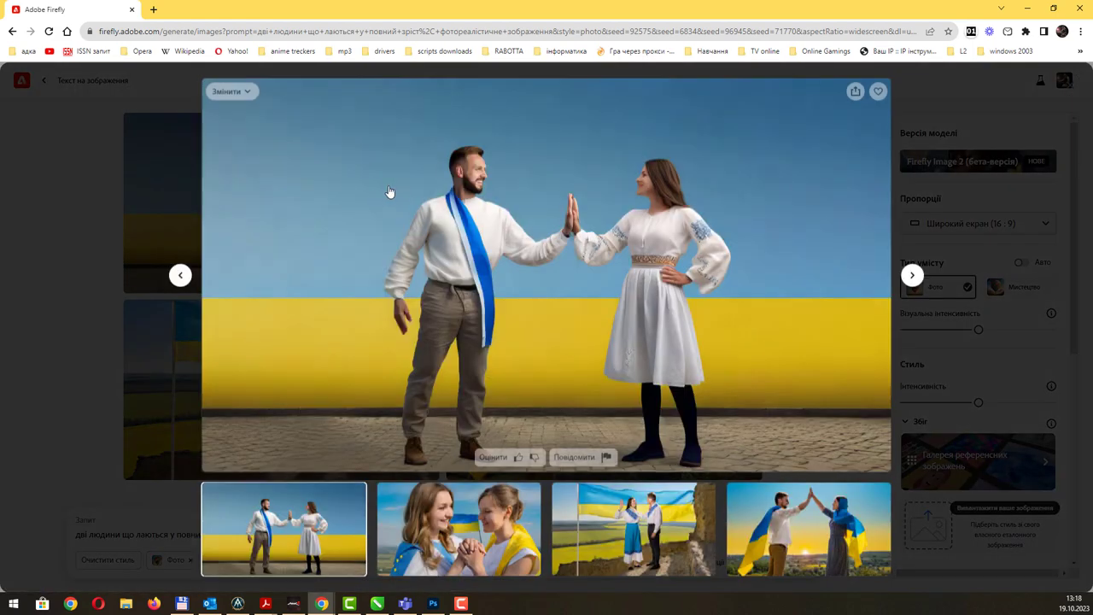
left_click(855, 94)
left_click(897, 159)
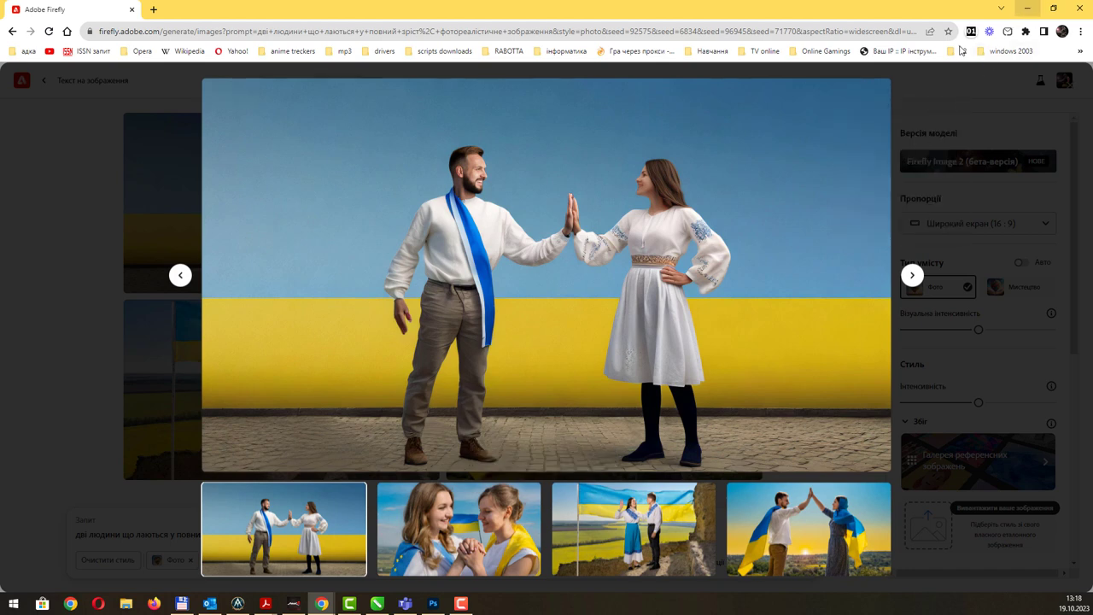
left_click(855, 91)
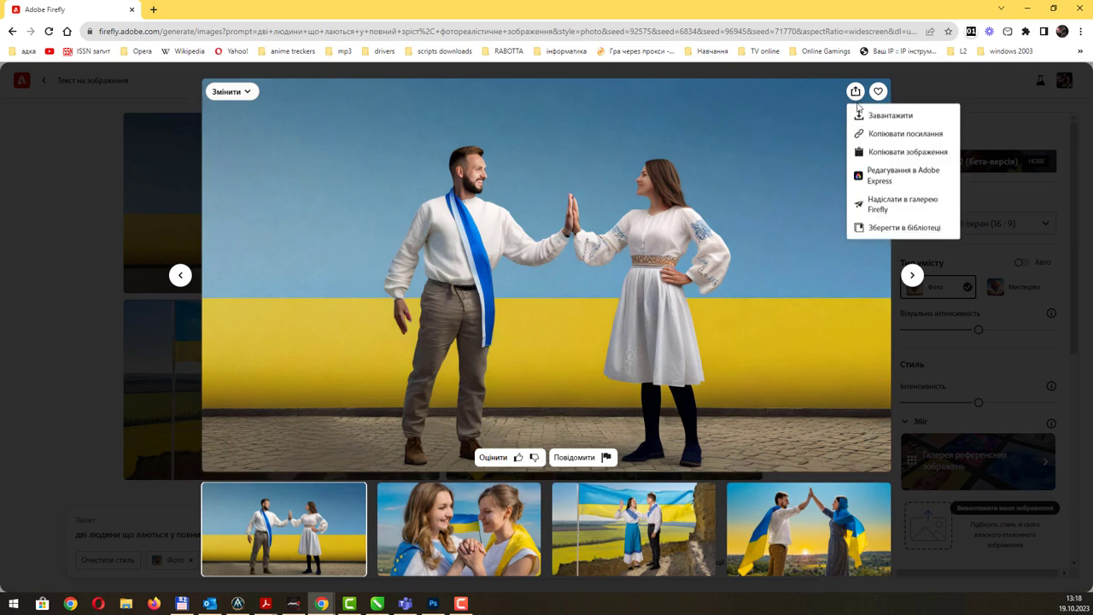
left_click(903, 158)
left_click(1022, 16)
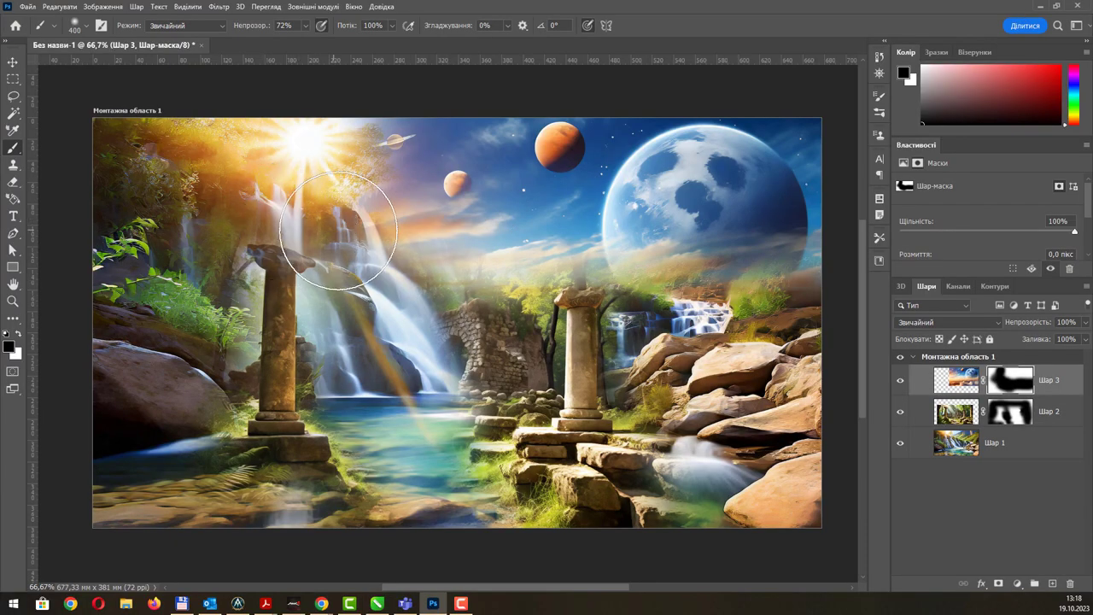
Undo the wrong planet paste in Photoshop and re-copy the couple image from Firefly
key("v")
key("ctrl+v")
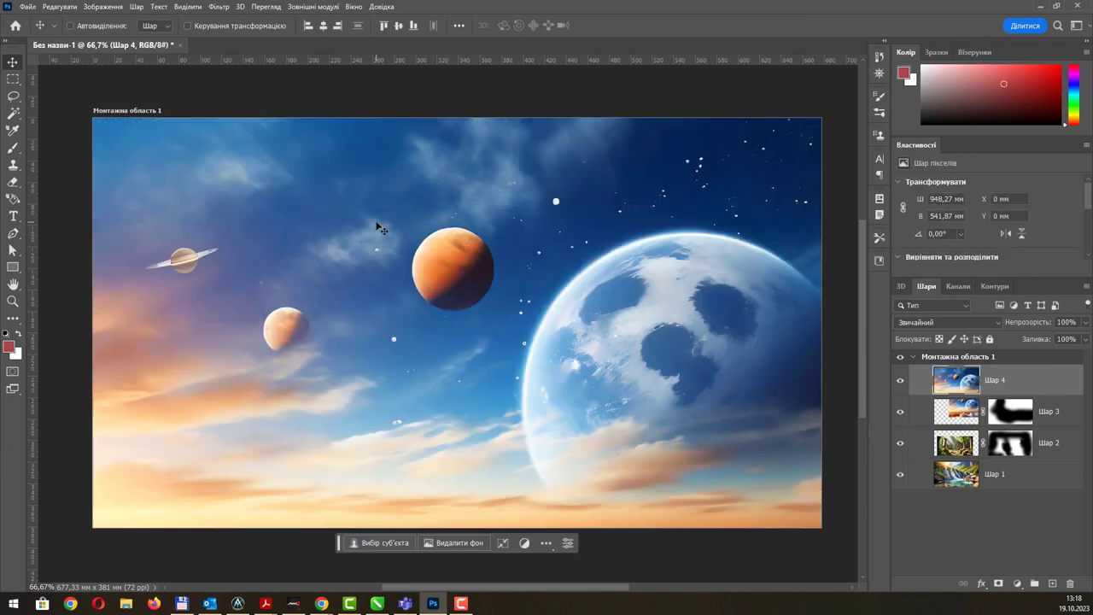
key("ctrl+alt+g")
key("alt+Tab")
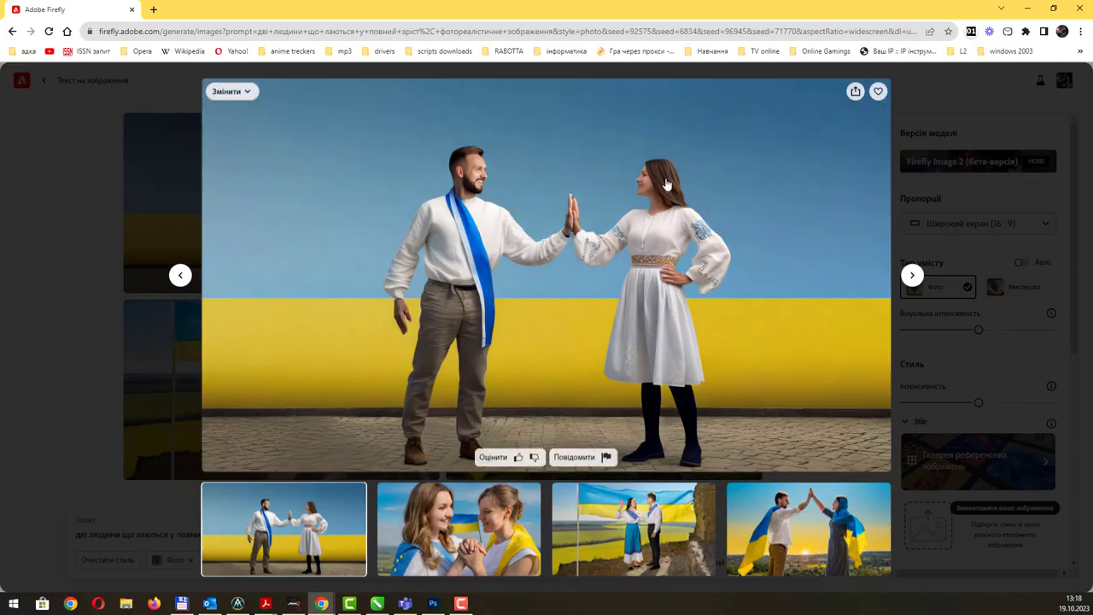
left_click(855, 92)
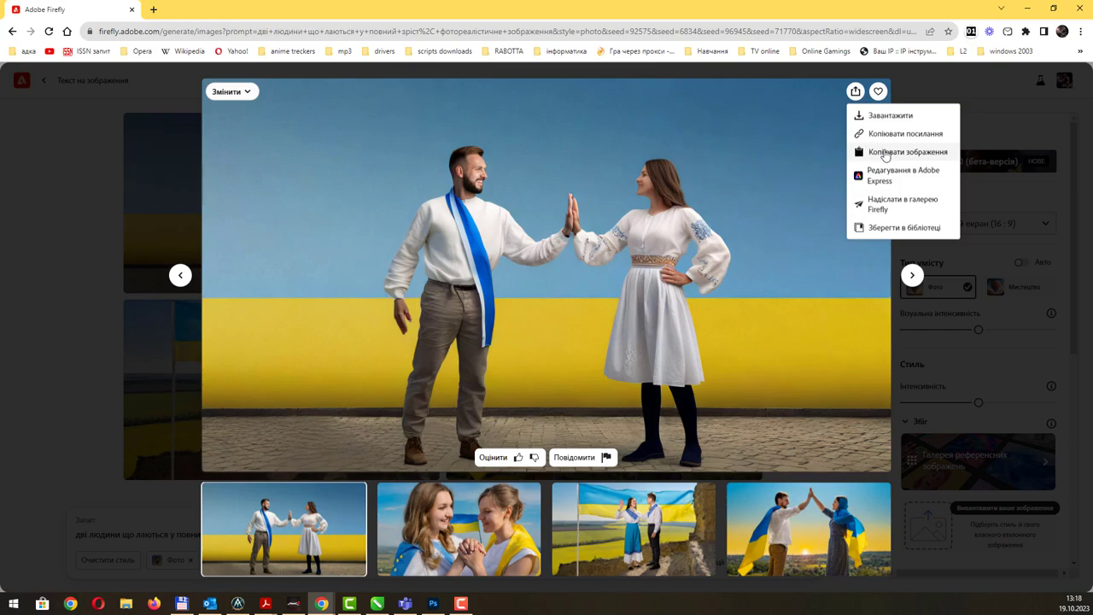
left_click(884, 155)
key("alt+Tab")
Paste the couple photo as Шар 4 and scale it to about 71% to fit the artboard
key("ctrl+v")
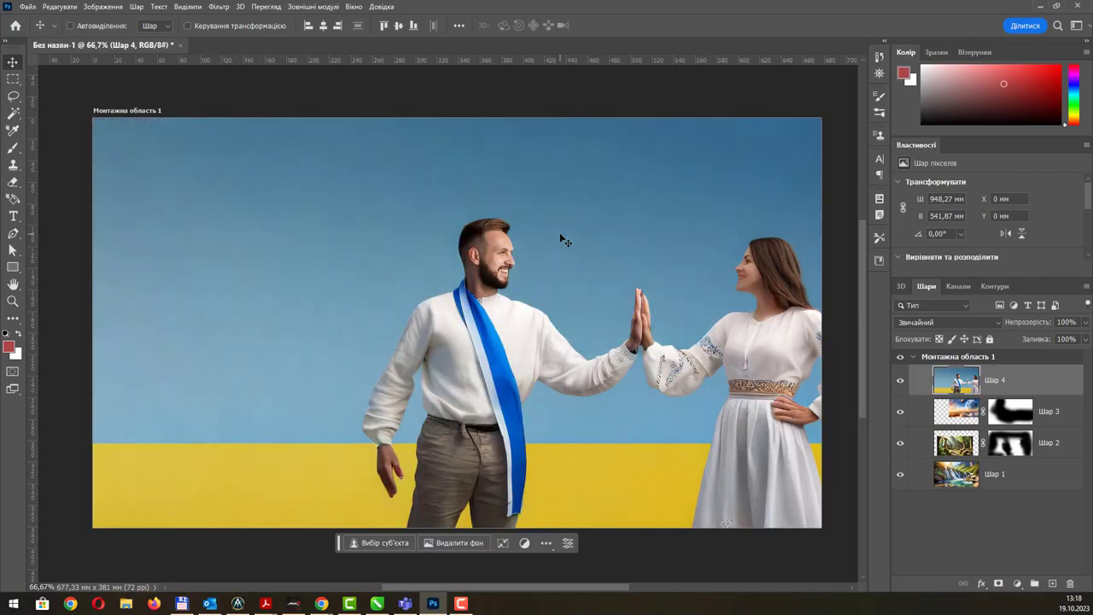
scroll(560, 232, "down", 2)
key("ctrl+t")
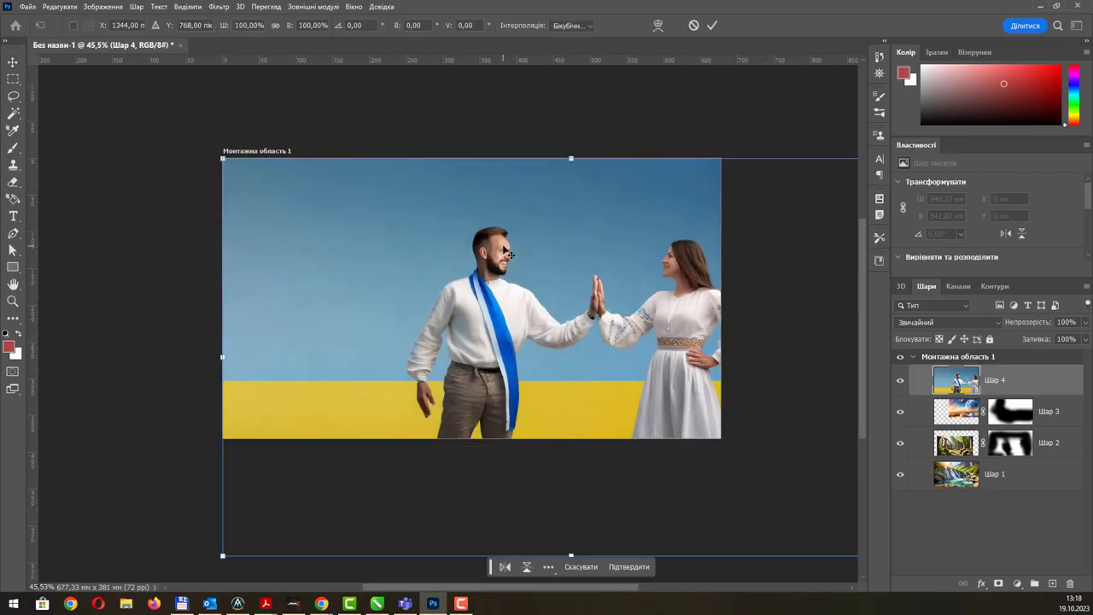
scroll(508, 253, "down", 2)
left_click_drag(760, 440, 638, 369)
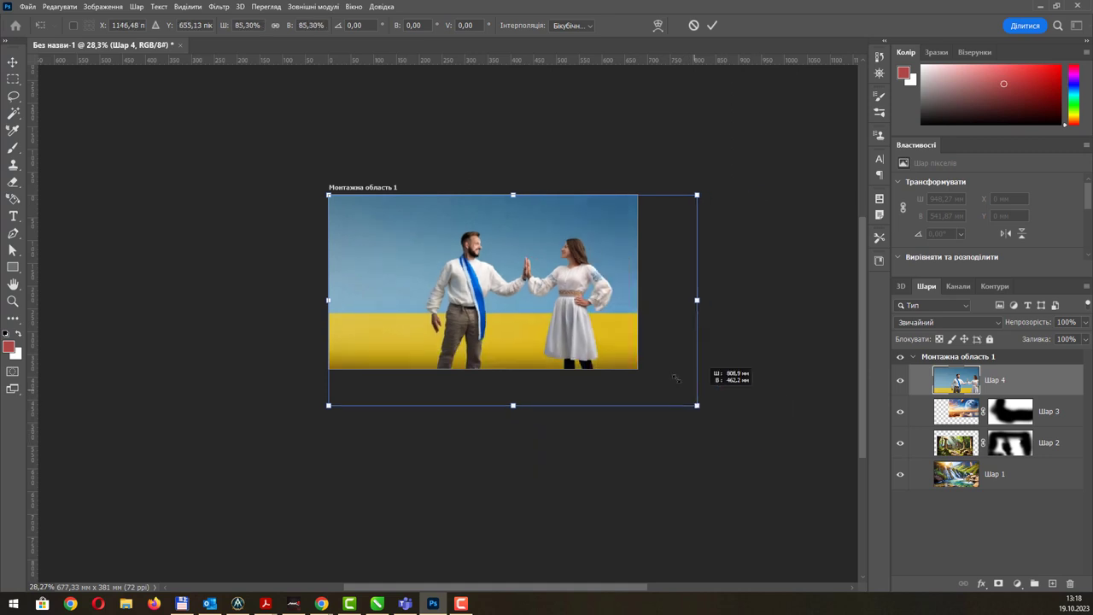
key("Return")
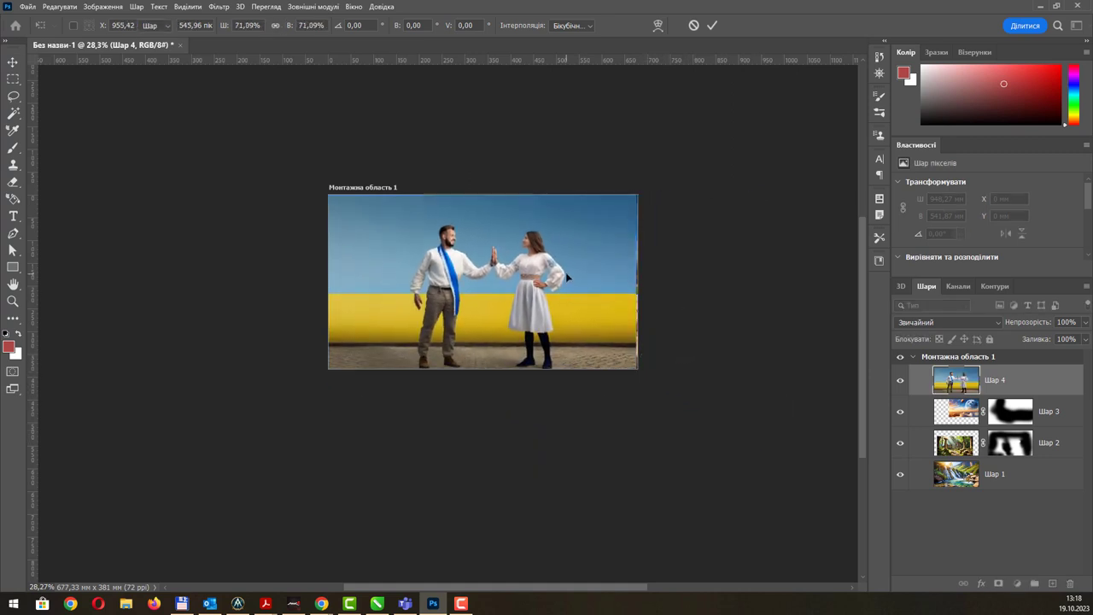
scroll(498, 314, "up", 2)
scroll(499, 314, "up", 2)
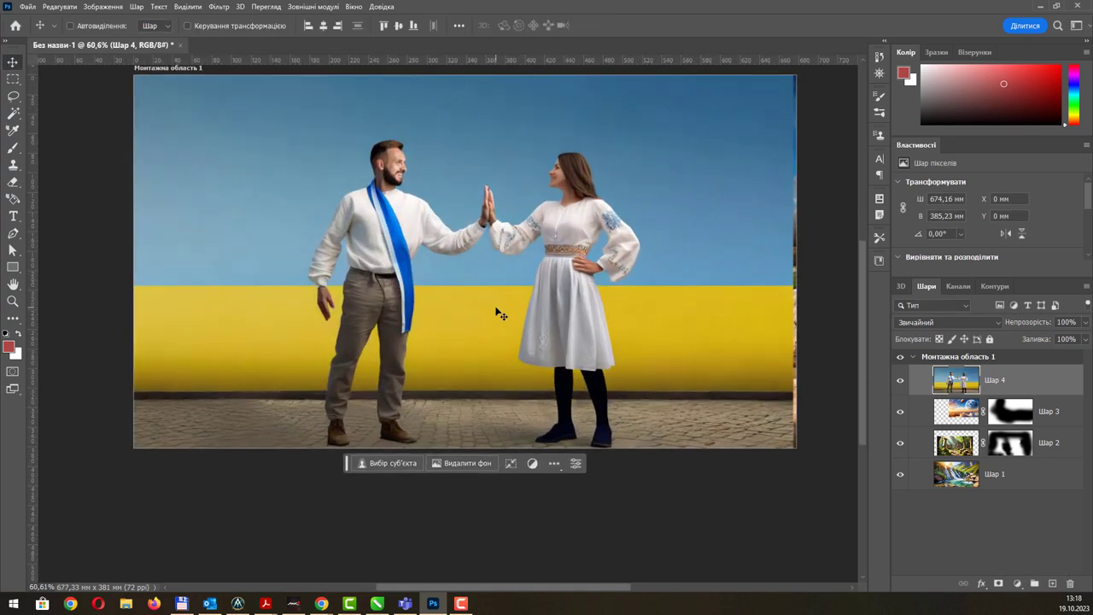
key("alt+Tab")
In Firefly, change 'людини' to 'злюки' in the prompt and generate new images
left_click(893, 109)
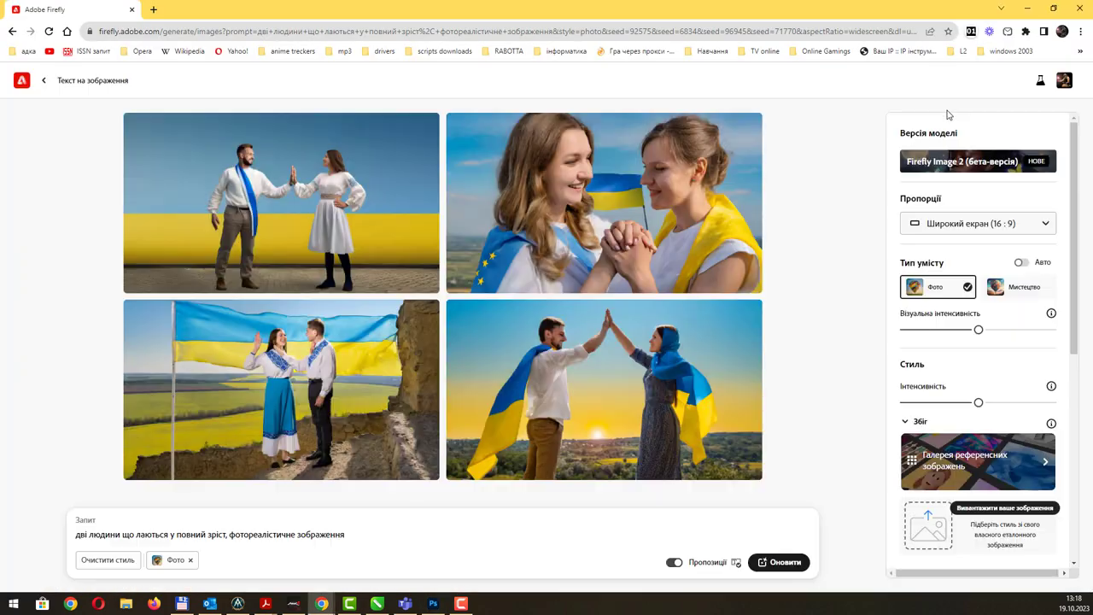
key("alt+Tab")
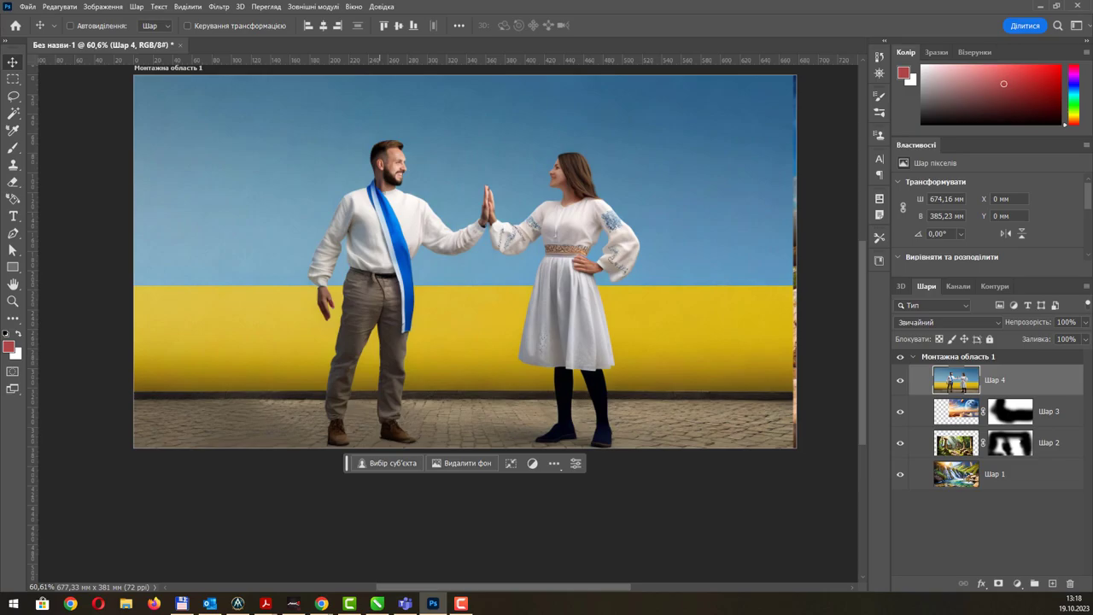
key("alt+Tab")
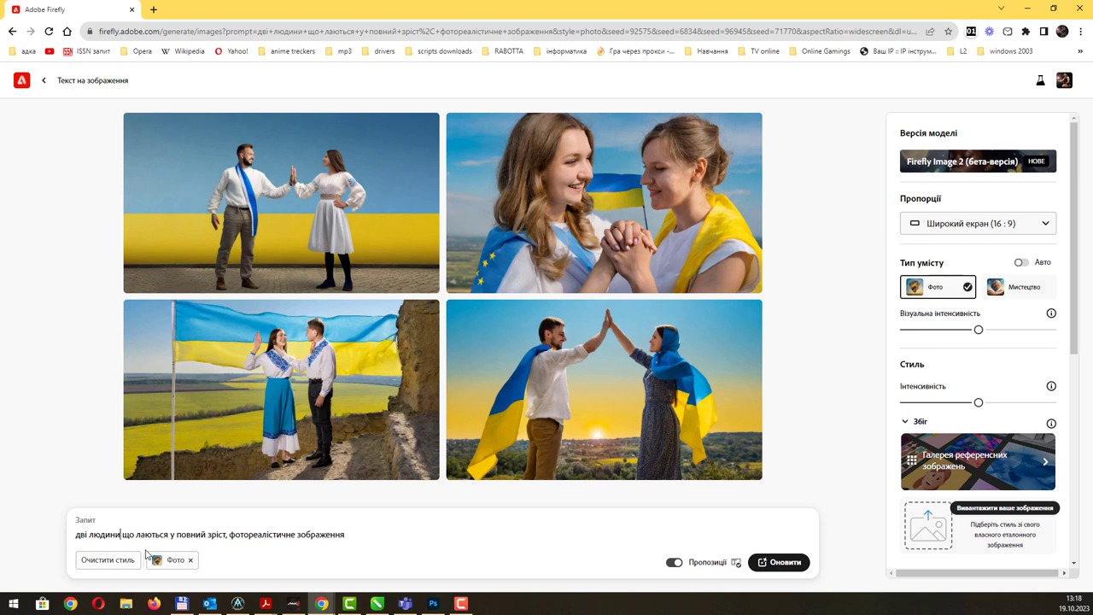
key("ctrl+shift+Right")
type("з")
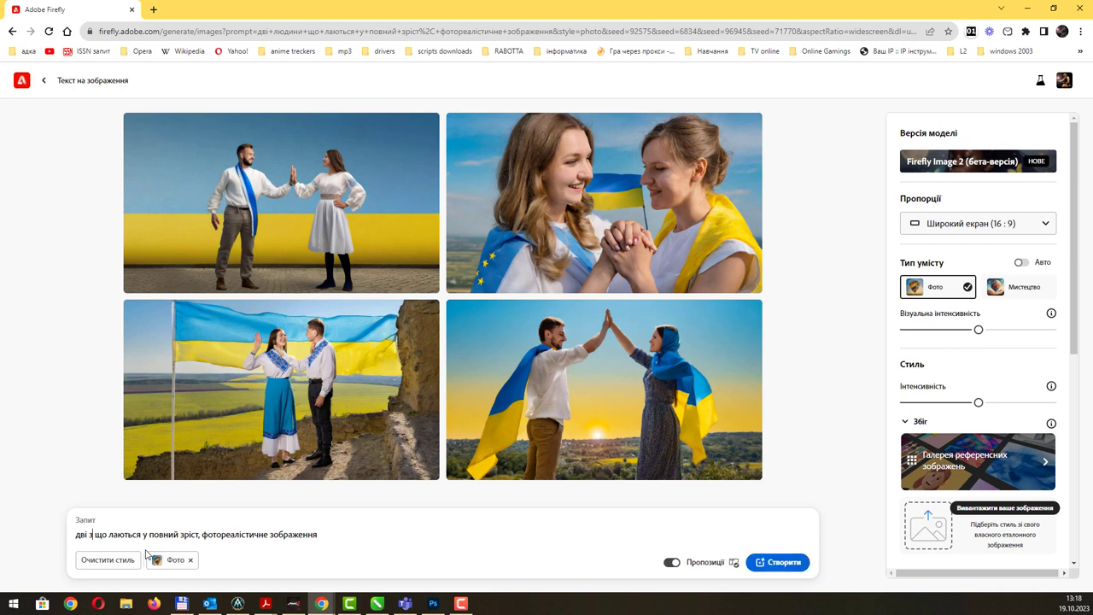
type("люки")
key("Return")
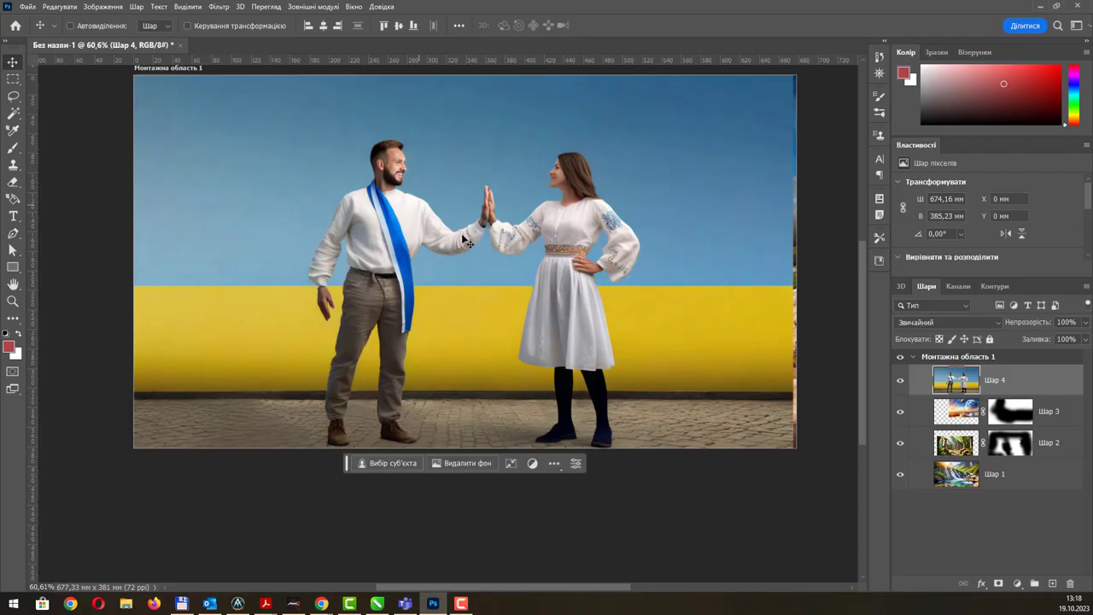
Select the couple on Шар 4 and remove their blue-and-yellow backdrop
left_click(13, 113)
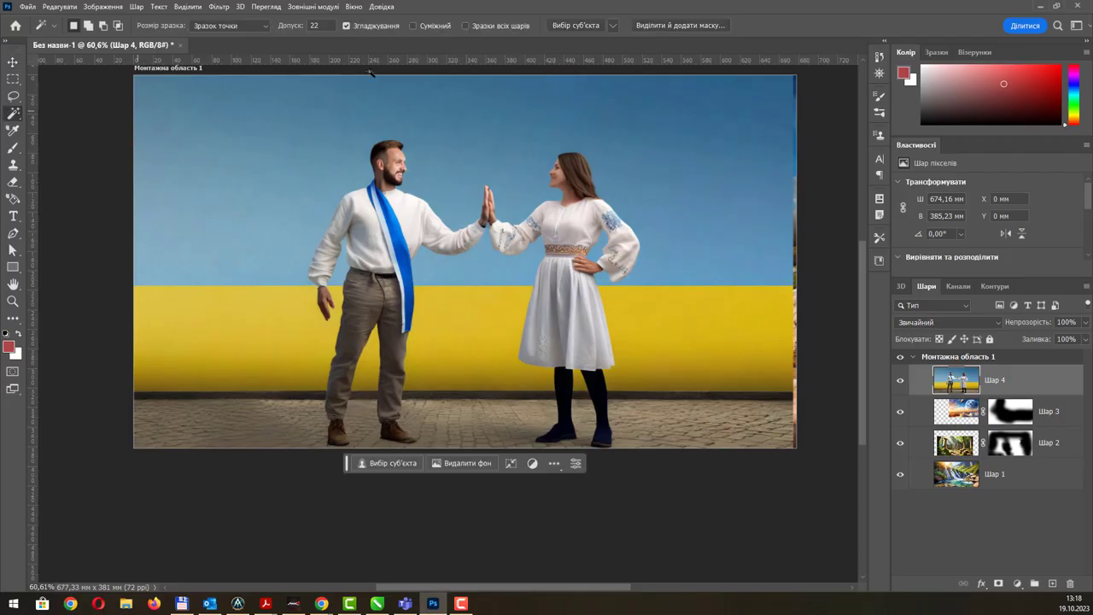
left_click(662, 27)
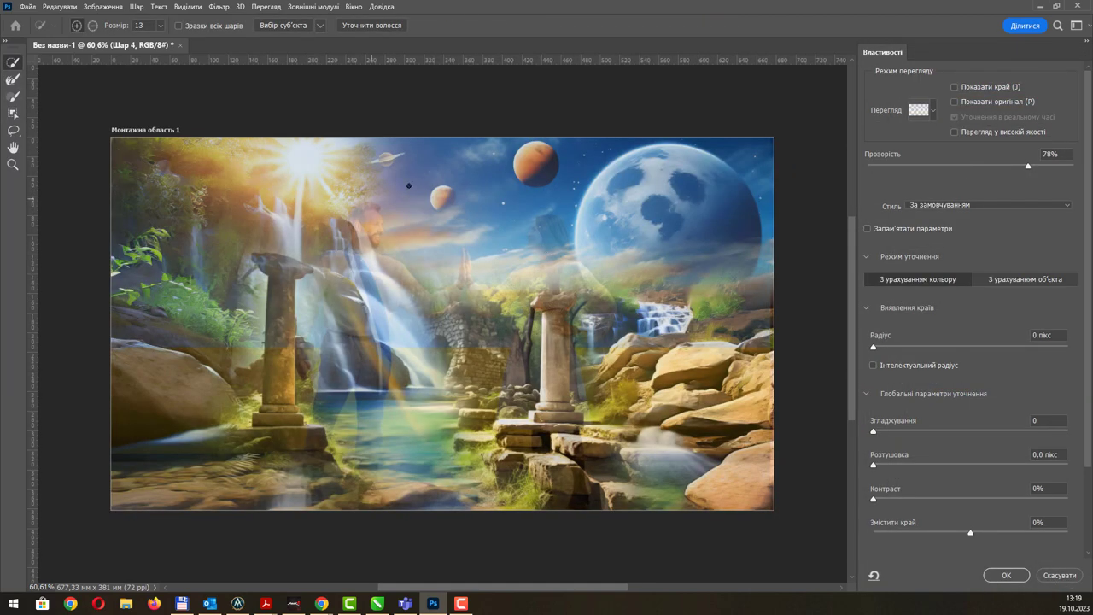
key("Escape")
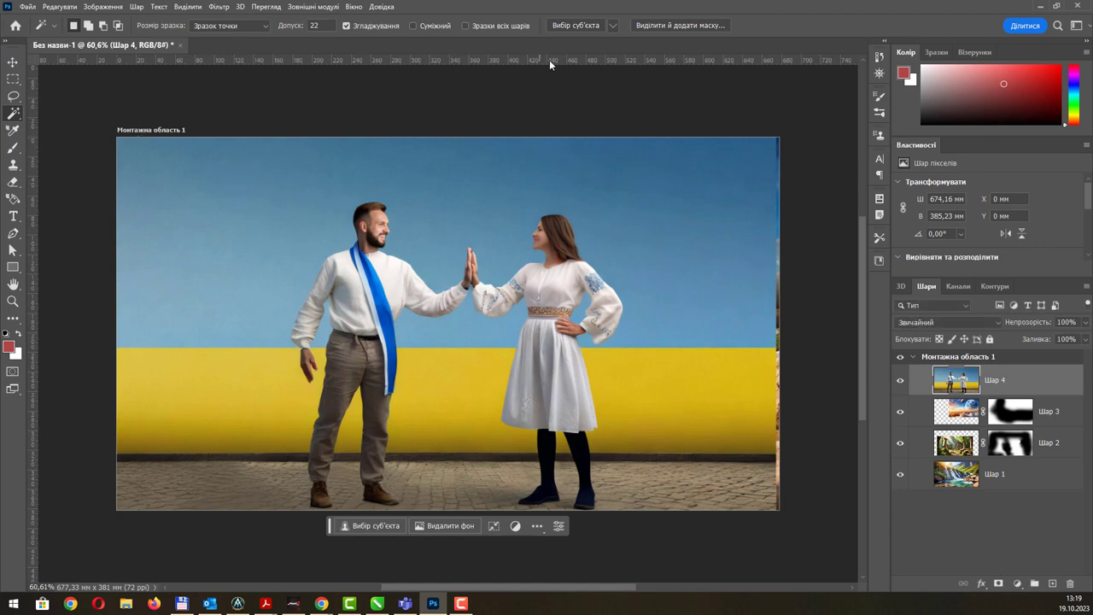
left_click(572, 25)
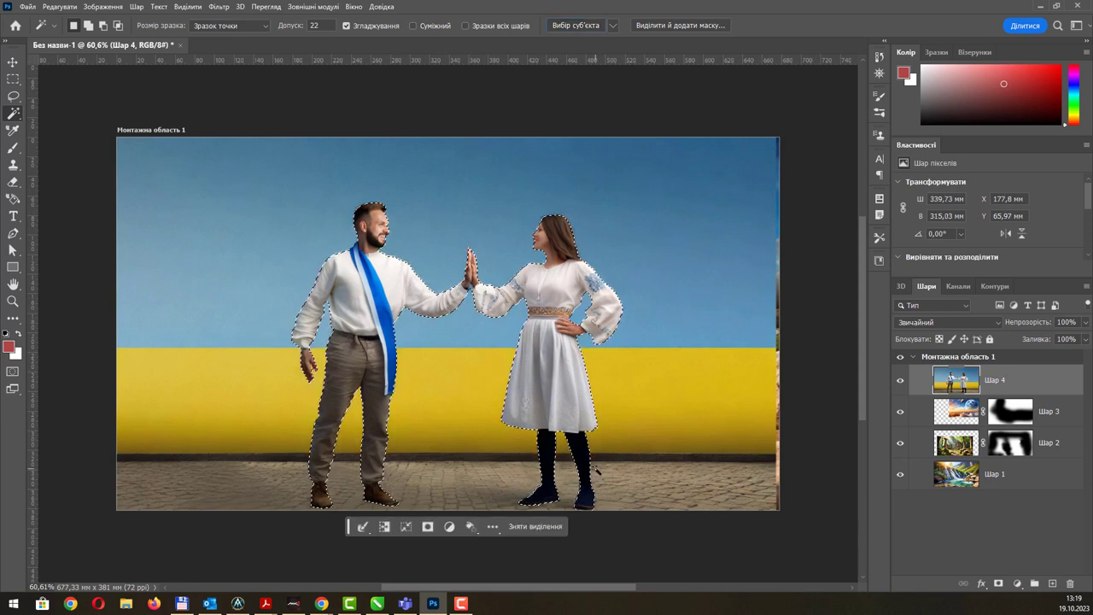
key("Delete")
key("ctrl+d")
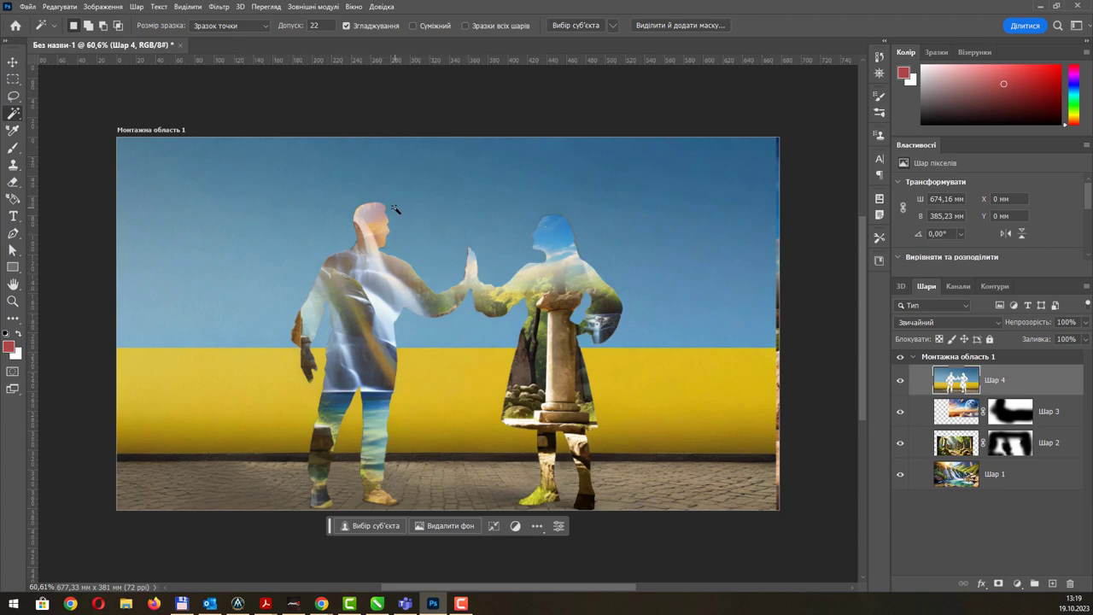
key("Delete")
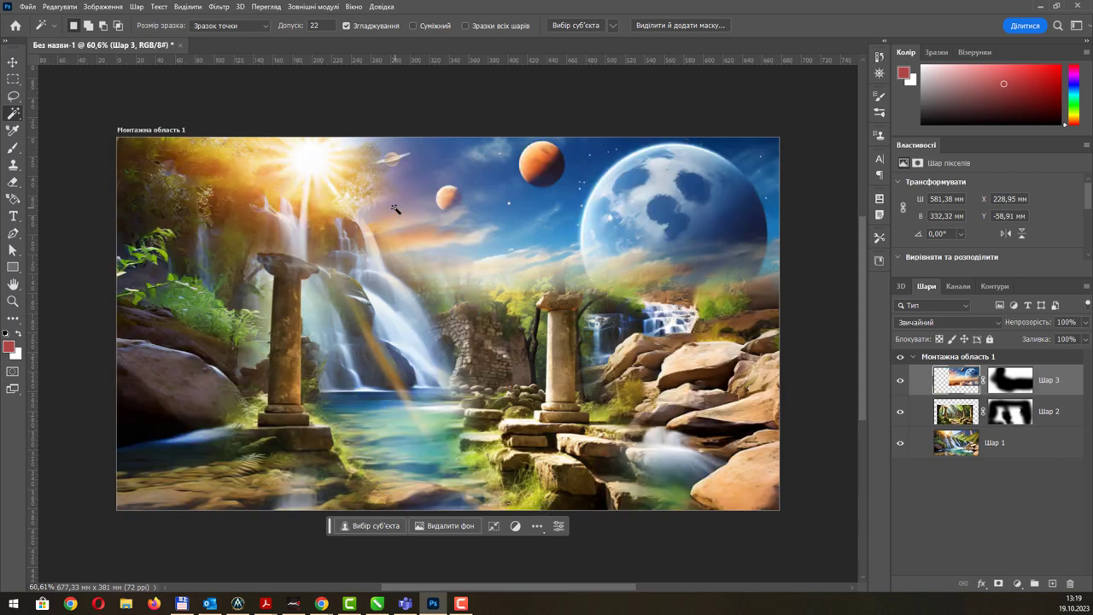
key("ctrl+z")
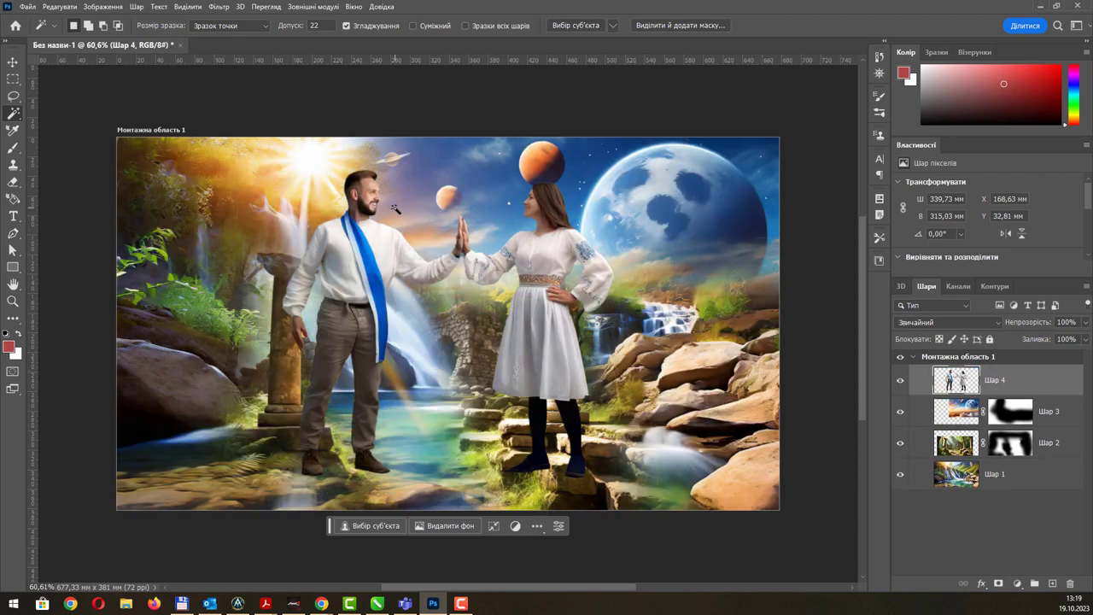
Move the couple on Шар 4 down-left to X 152,75 mm, Y 88,55 mm
key("v")
left_click_drag(372, 245, 361, 299)
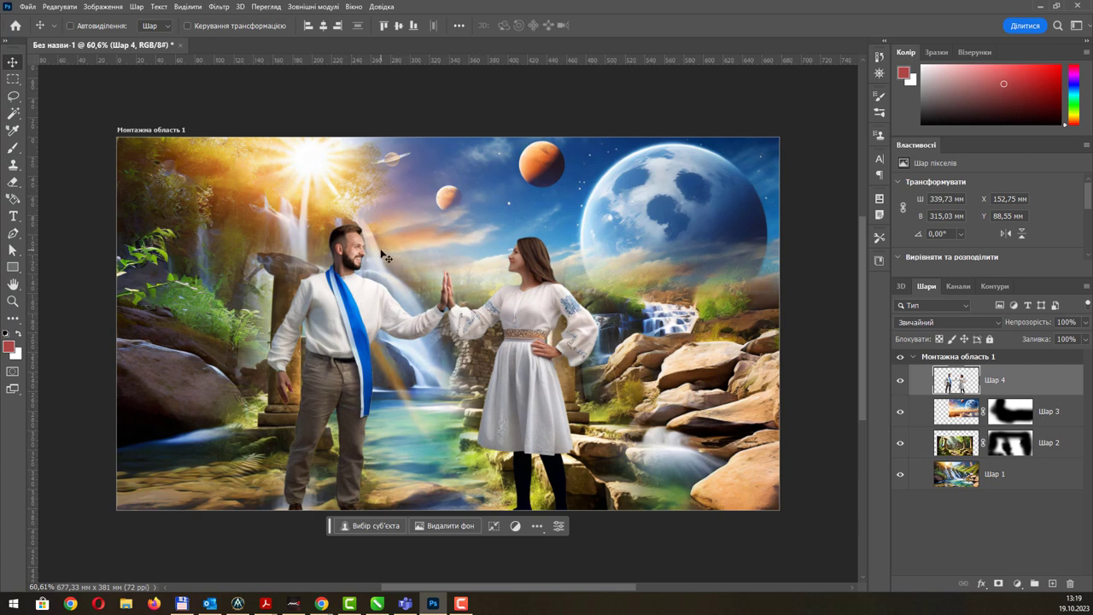
Apply Plastic Wrap to the couple with Highlight Strength 19, Detail 13, Smoothness 15
left_click(185, 7)
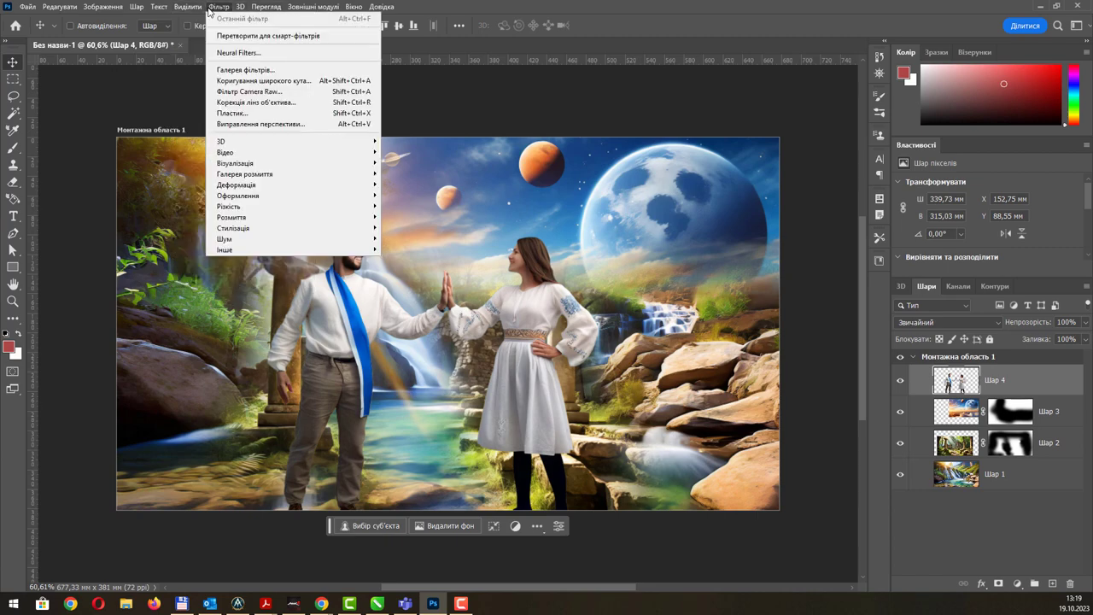
left_click(419, 157)
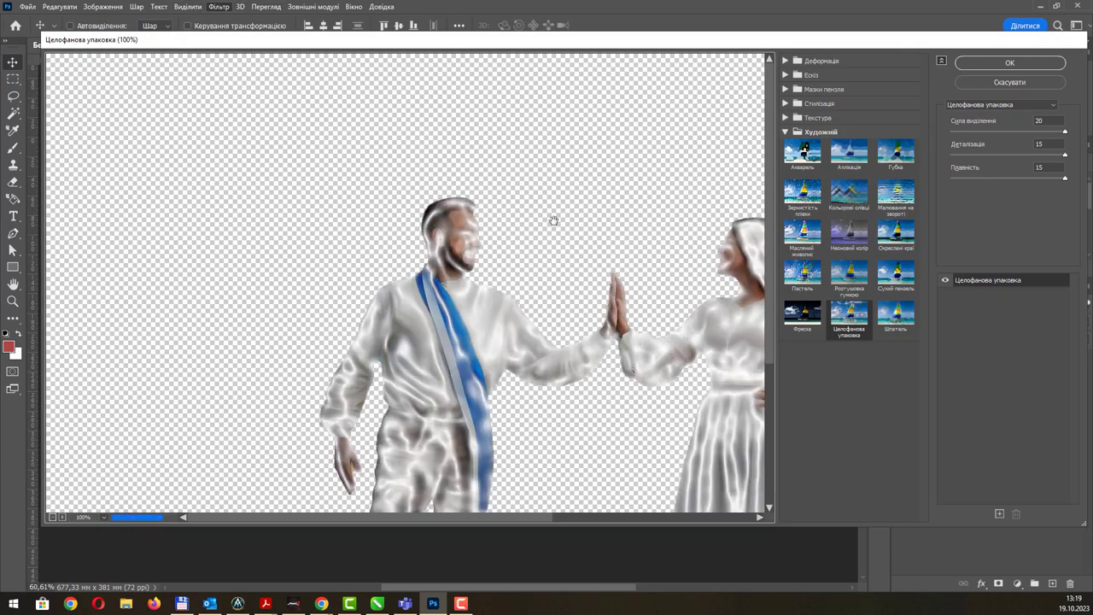
left_click_drag(713, 357, 670, 237)
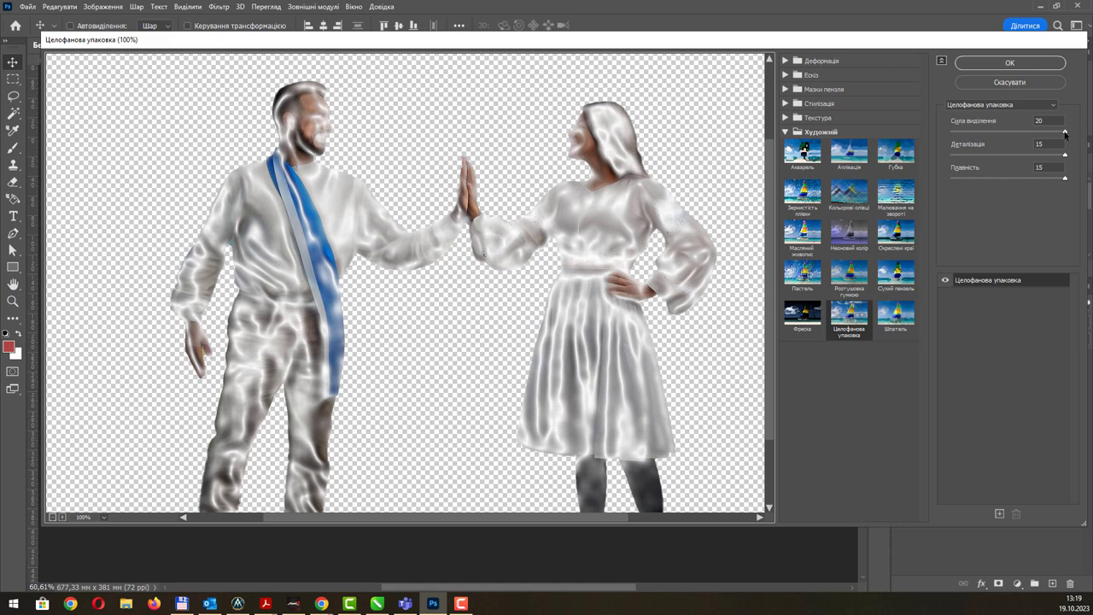
mouse_move(1065, 131)
left_mouse_down()
mouse_move(958, 131)
mouse_move(1050, 132)
left_mouse_up()
mouse_move(1050, 131)
left_mouse_down()
mouse_move(1039, 155)
mouse_move(1050, 156)
mouse_move(1016, 179)
left_mouse_up()
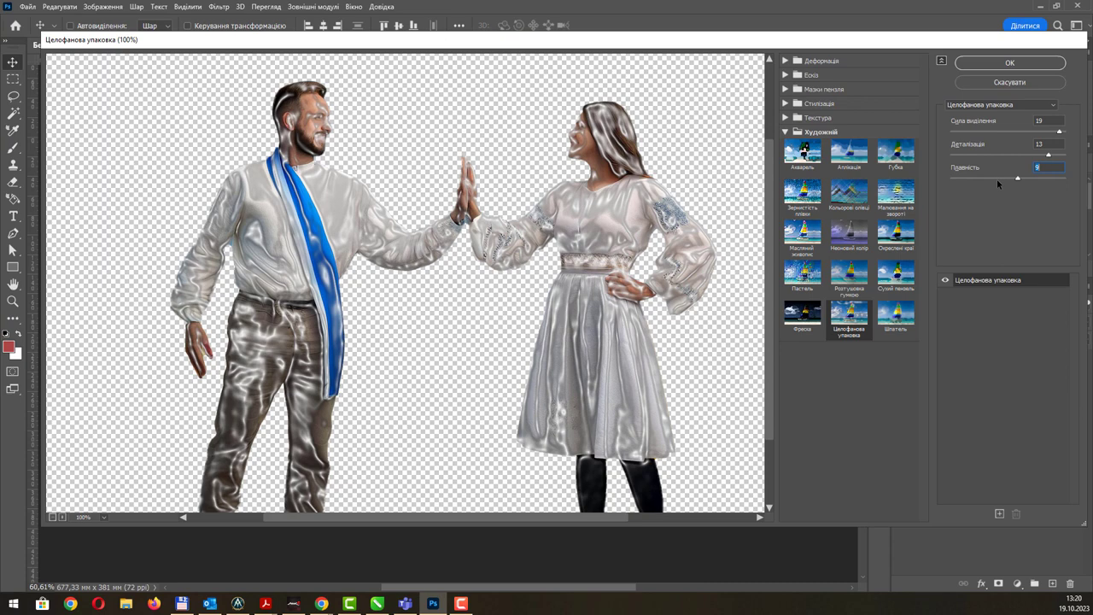
left_click_drag(971, 177, 953, 178)
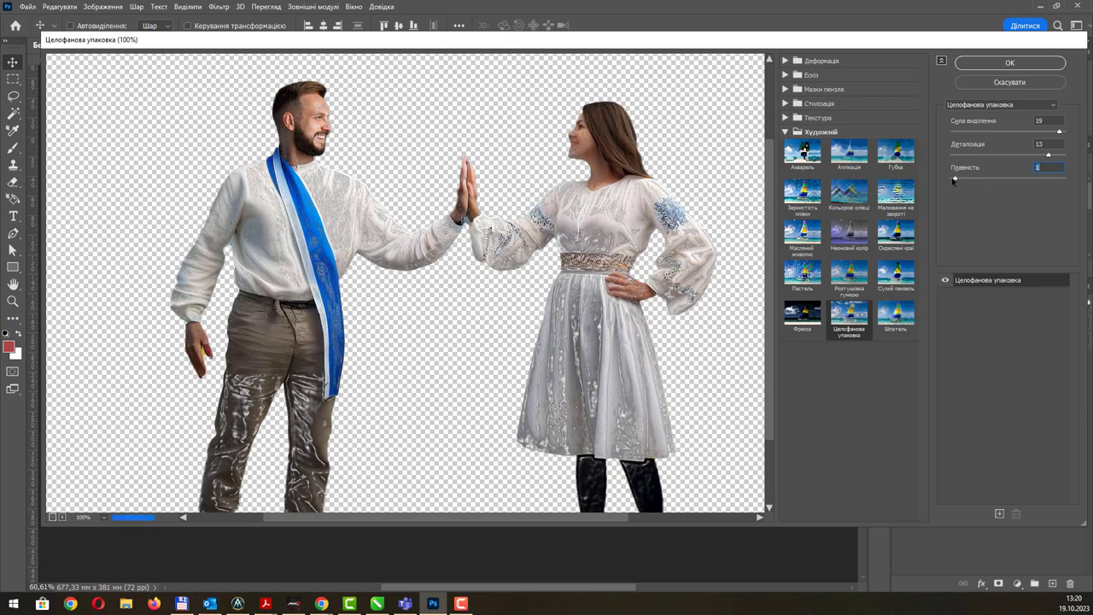
left_click_drag(1044, 177, 1055, 180)
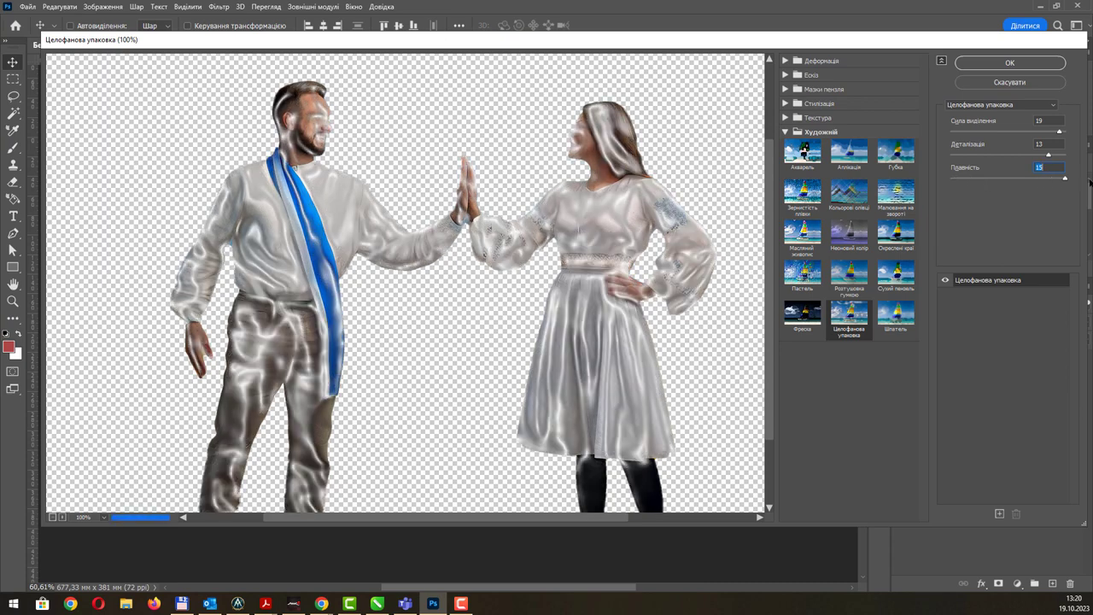
left_click(1016, 65)
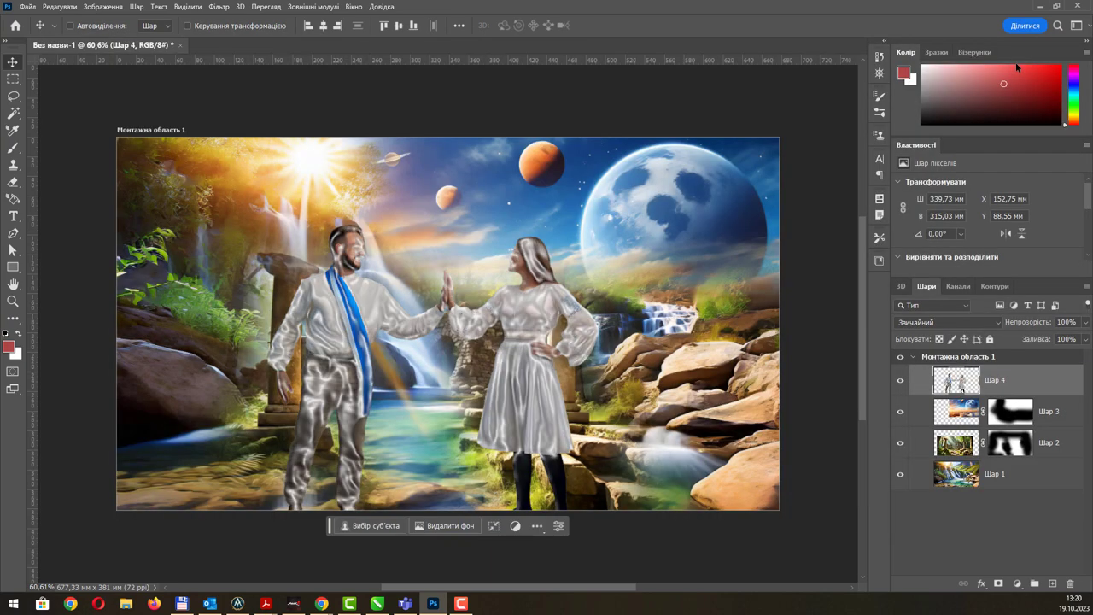
Lower Шар 4's opacity to 78% so the landscape shows through the couple
left_click(1087, 322)
left_click_drag(1074, 340, 1078, 340)
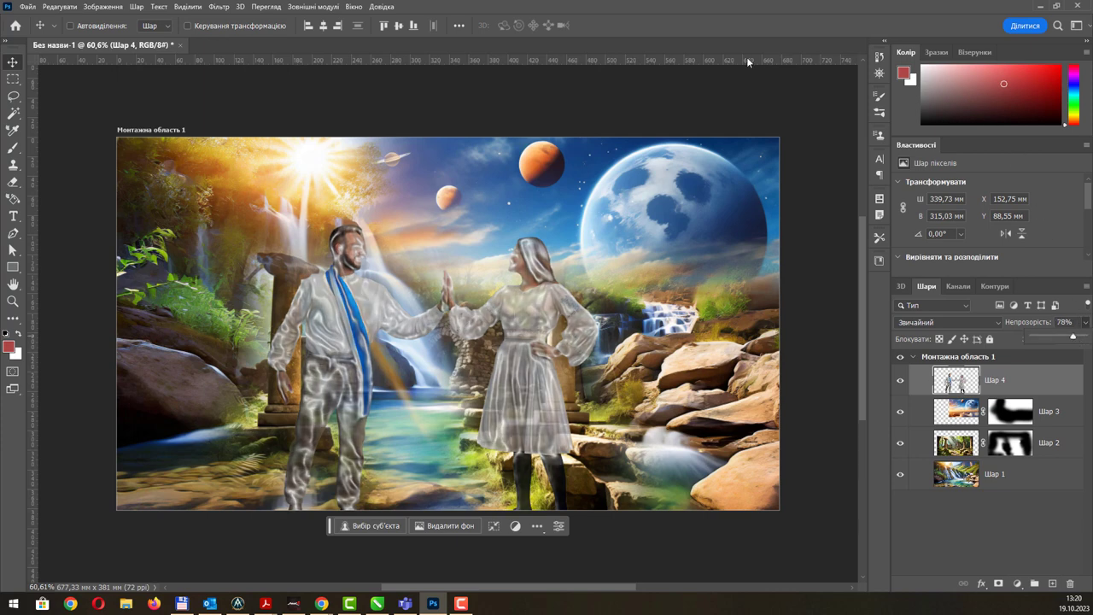
left_click(723, 29)
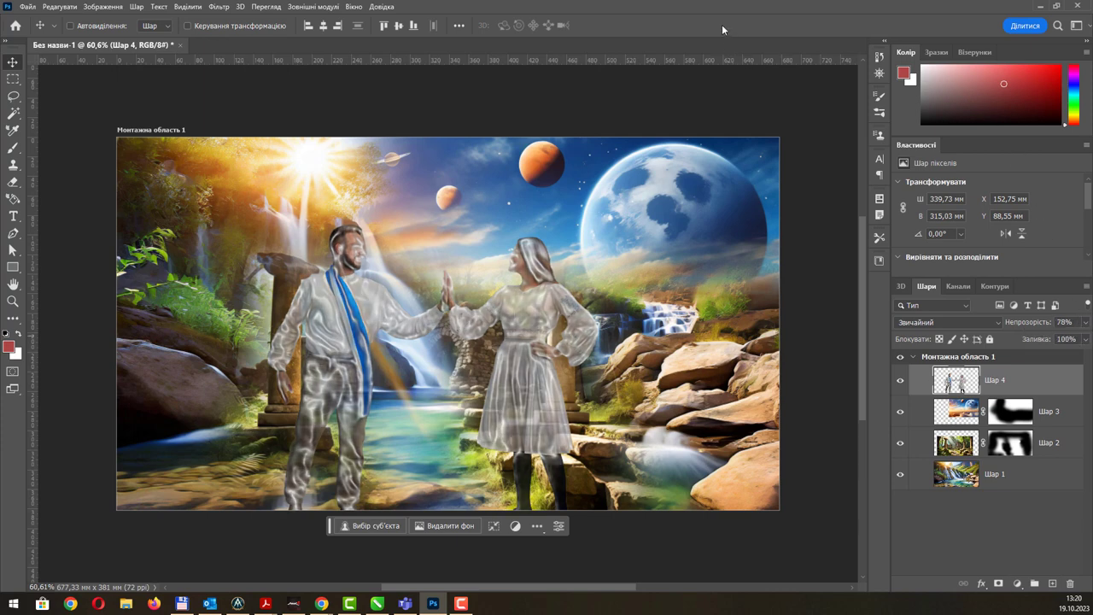
left_click(13, 216)
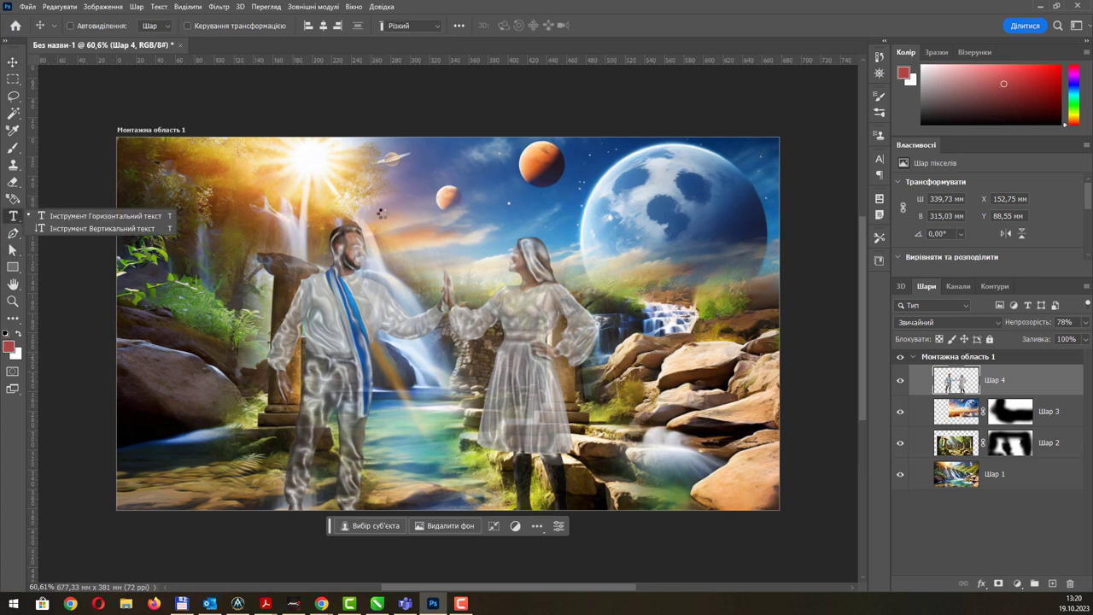
Add a white Noto Serif ExtraBold 83 pt 'Lorem Ipsum' title above the couple
left_click(12, 216)
left_click(451, 248)
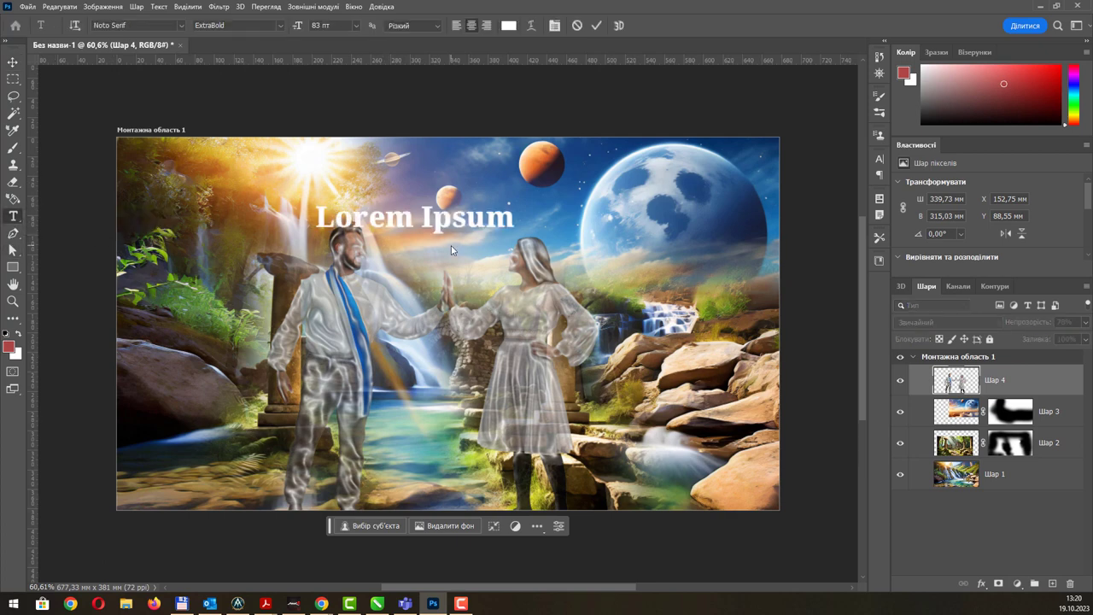
left_click(13, 62)
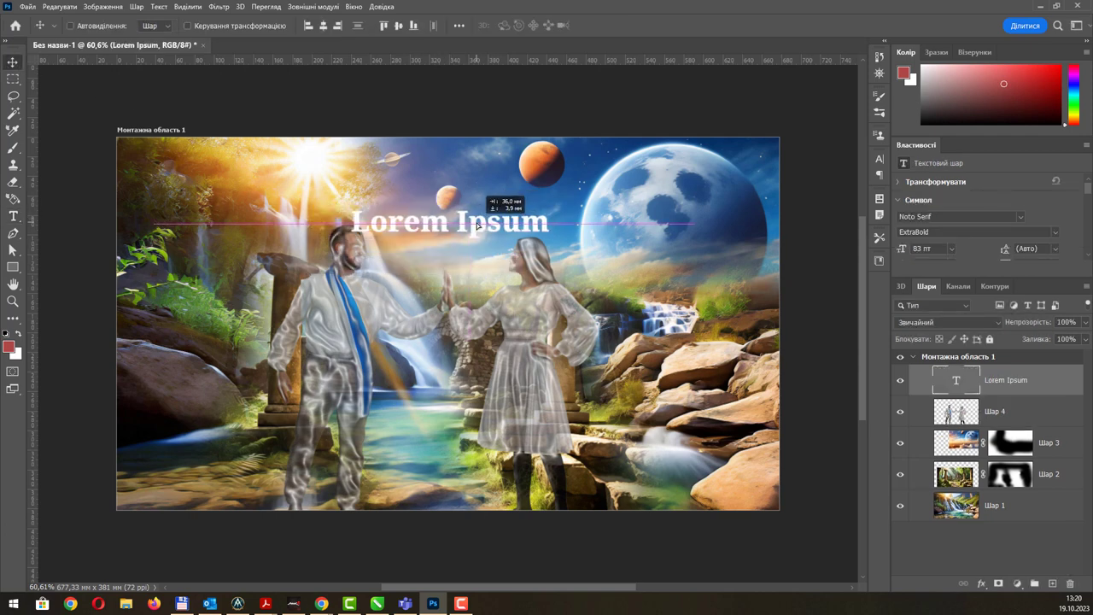
left_click_drag(461, 222, 496, 226)
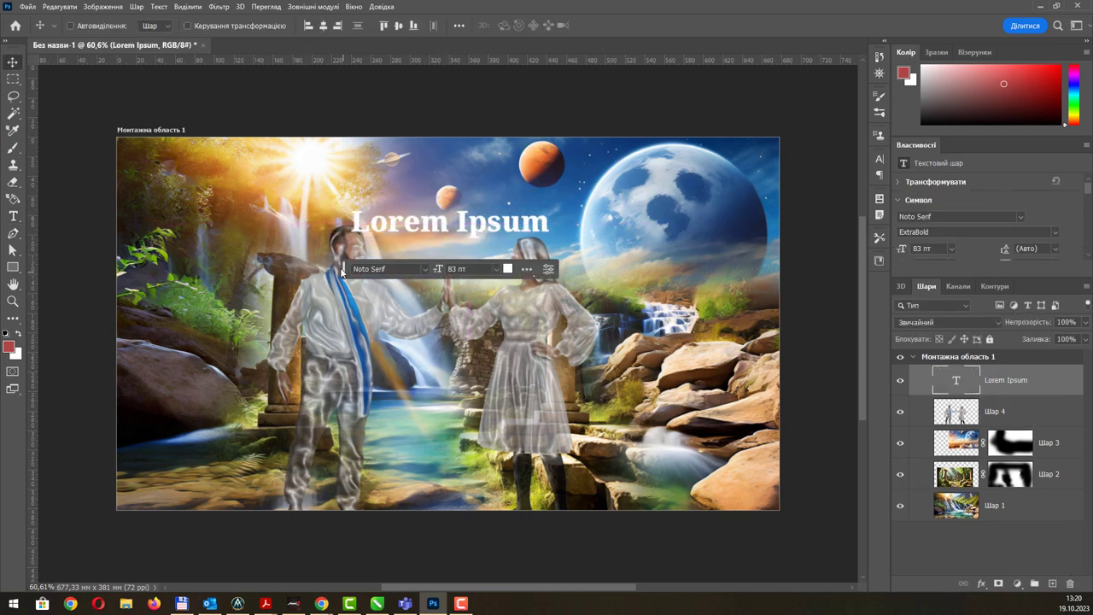
left_click_drag(345, 272, 331, 113)
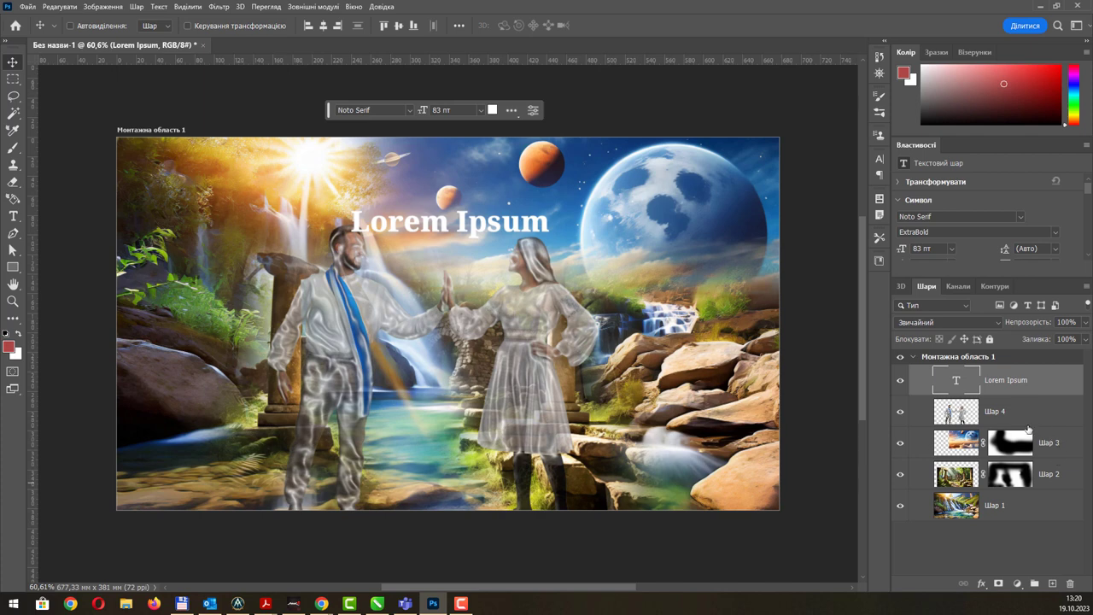
Toggle the selection between Шар 3 and its layer mask
left_click(983, 442)
left_click(993, 443)
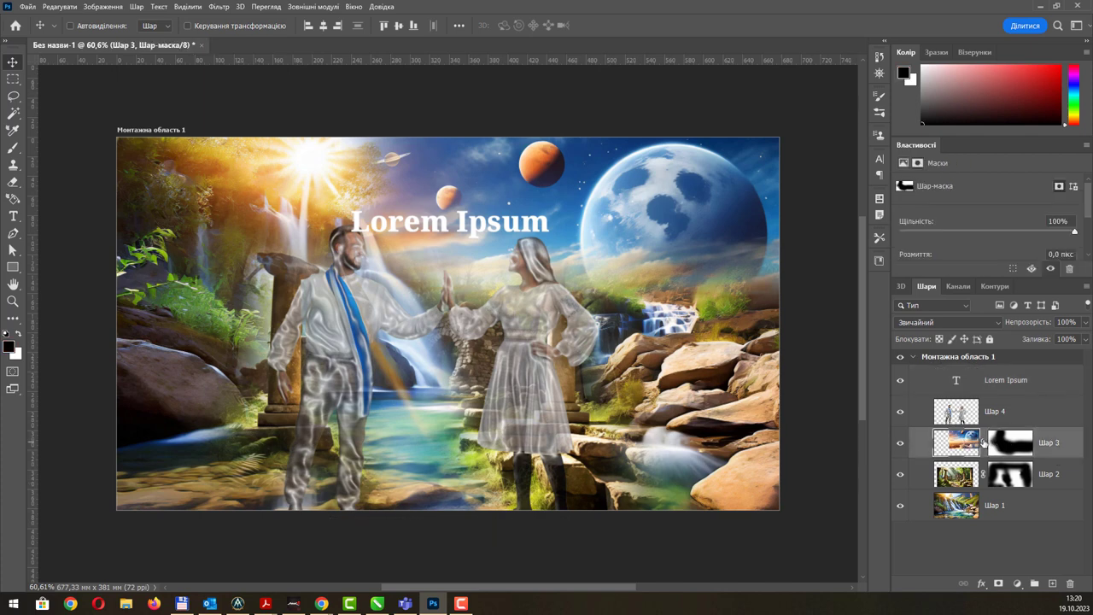
left_click(965, 443)
left_click(992, 442)
left_click(957, 443)
left_click(1008, 443)
left_click(957, 442)
left_click(1014, 445)
Recheck Шар 3's mask, then add a vector mask and undo it
left_click(956, 442)
left_click(1012, 444)
left_click(957, 442)
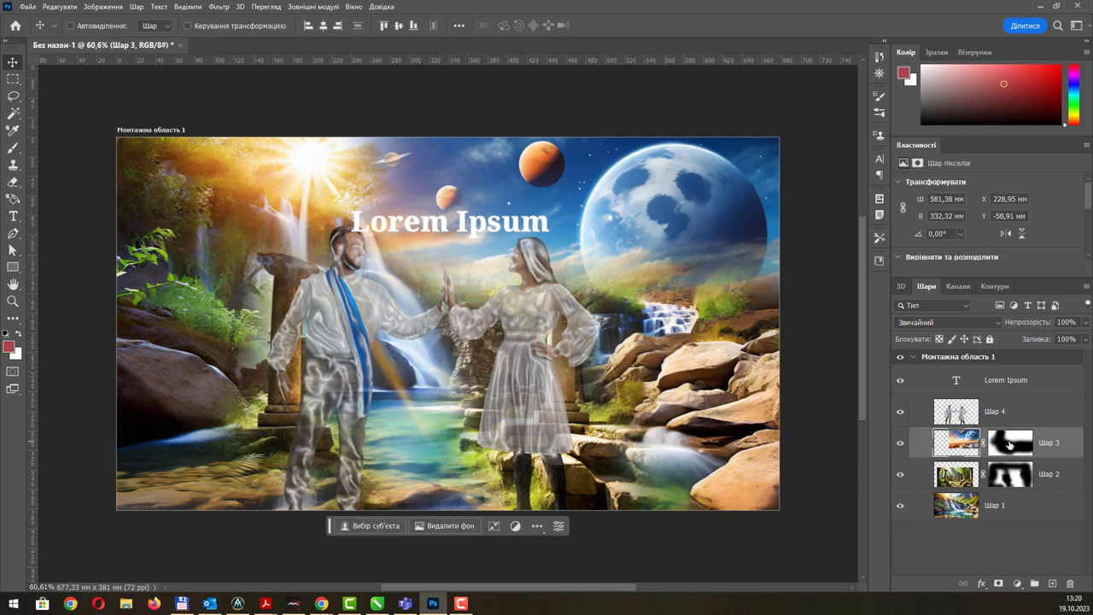
left_click(1010, 449)
left_click(998, 583)
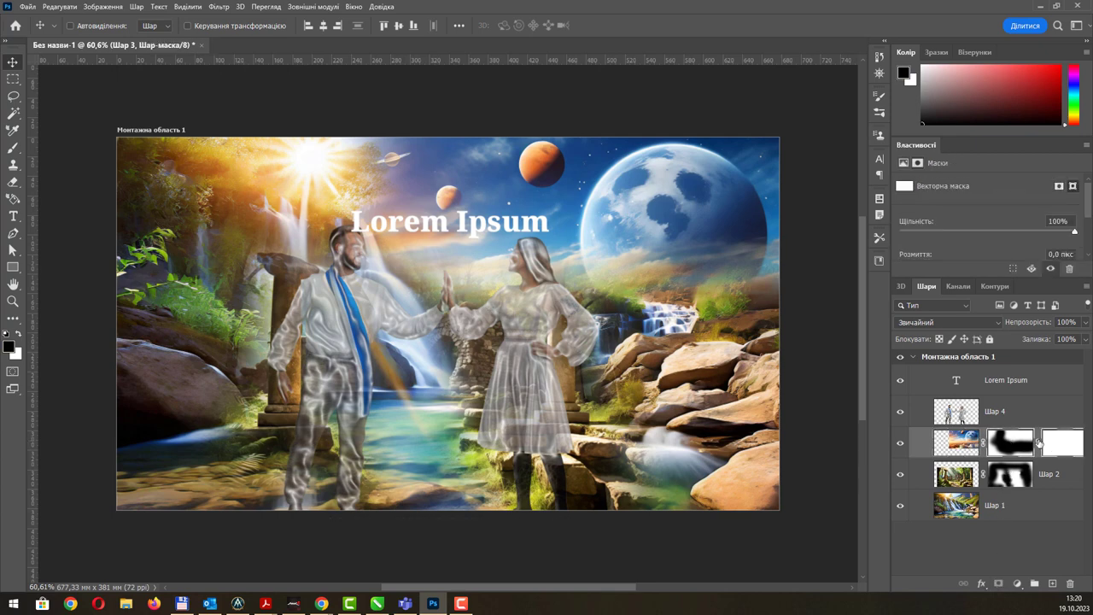
key("ctrl+z")
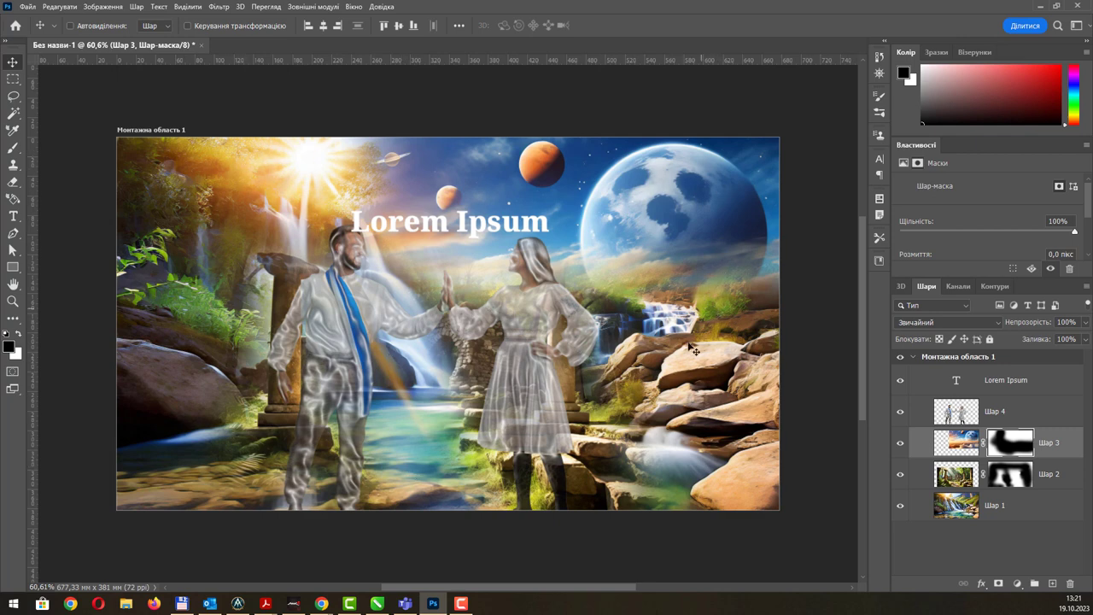
left_click(376, 603)
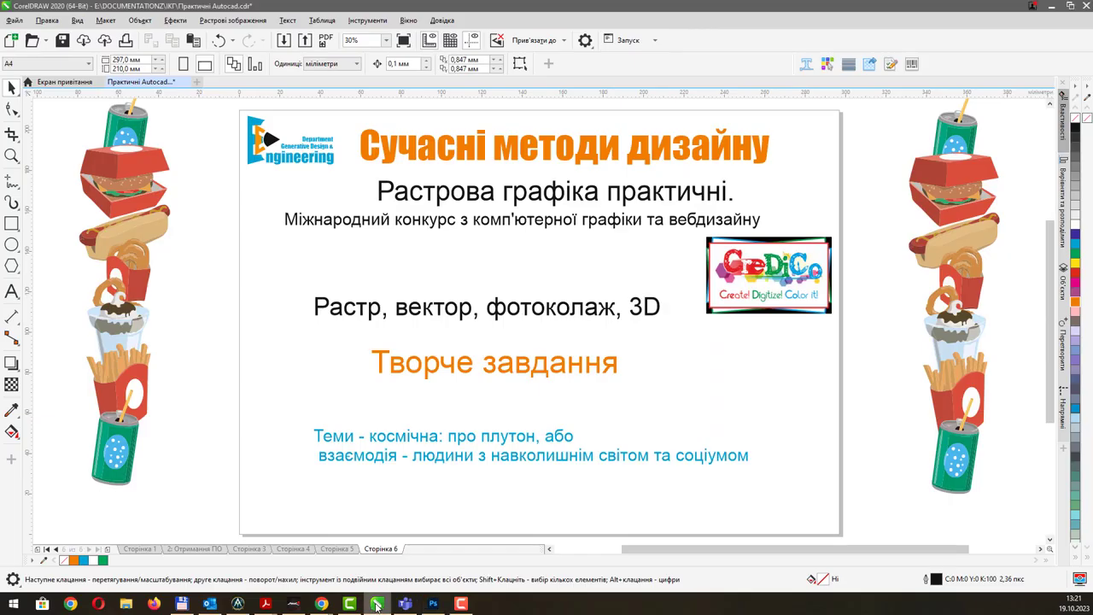